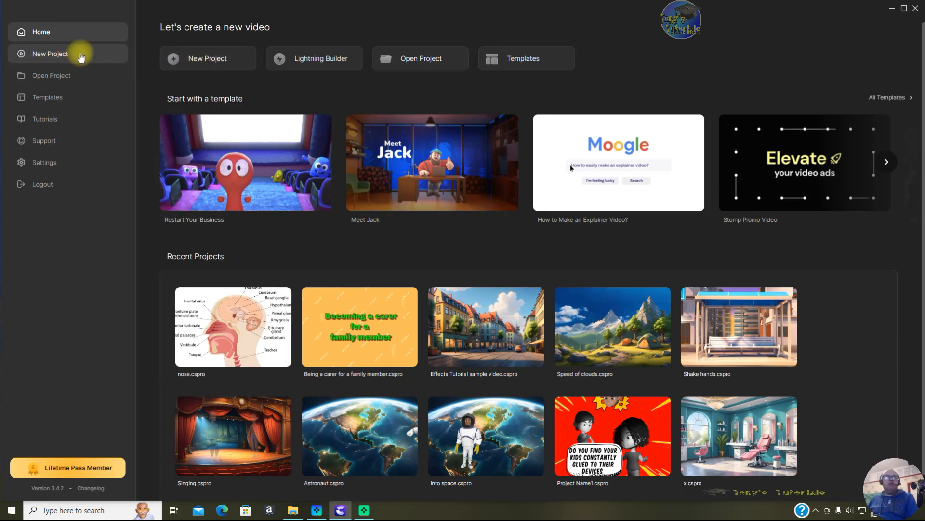
Create a new project and place the Greengrocery background on the canvas
left_click(80, 57)
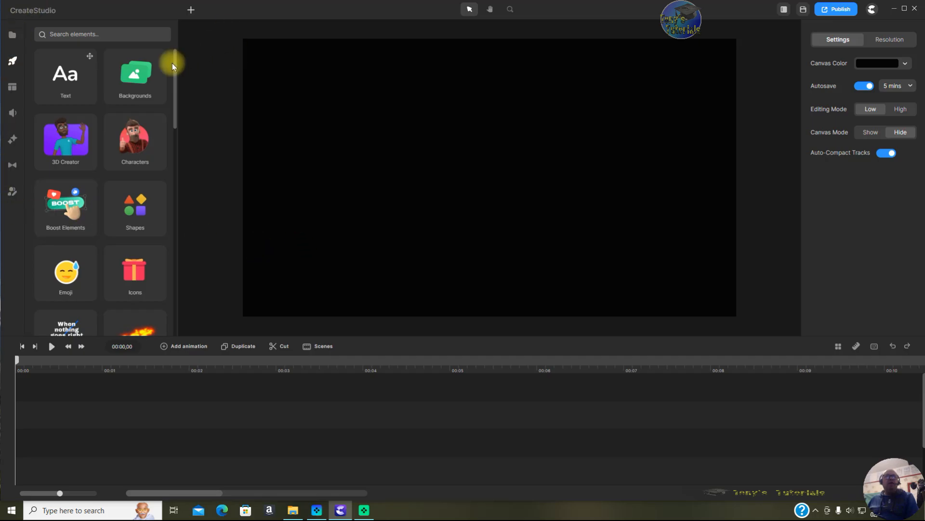
left_click(145, 73)
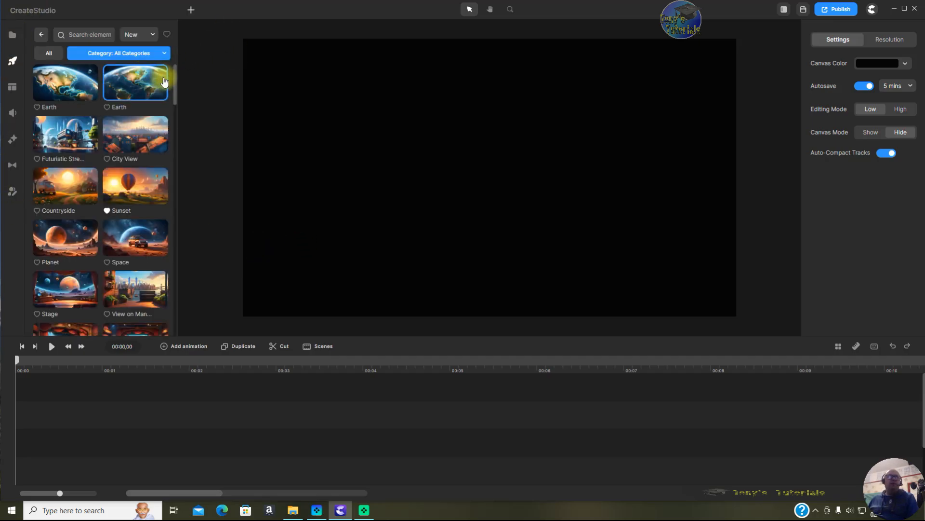
left_click_drag(175, 80, 176, 221)
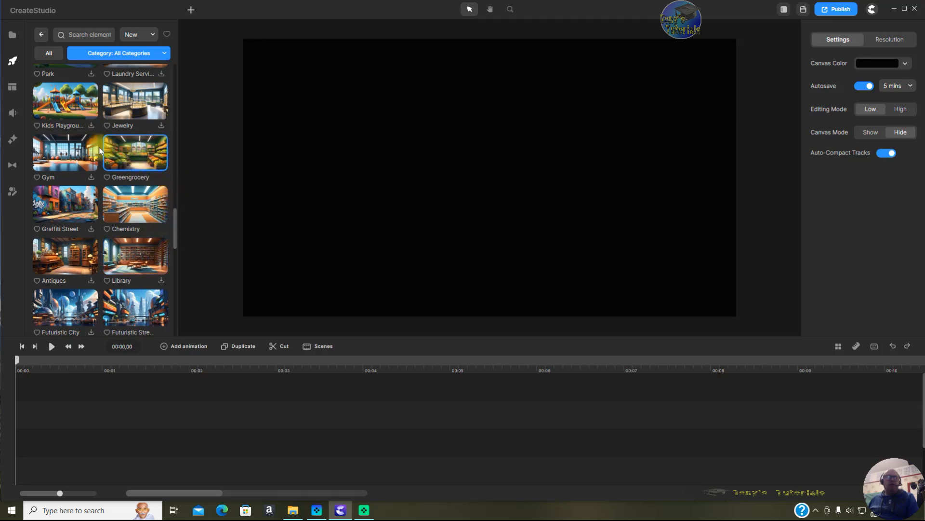
left_click_drag(123, 151, 477, 164)
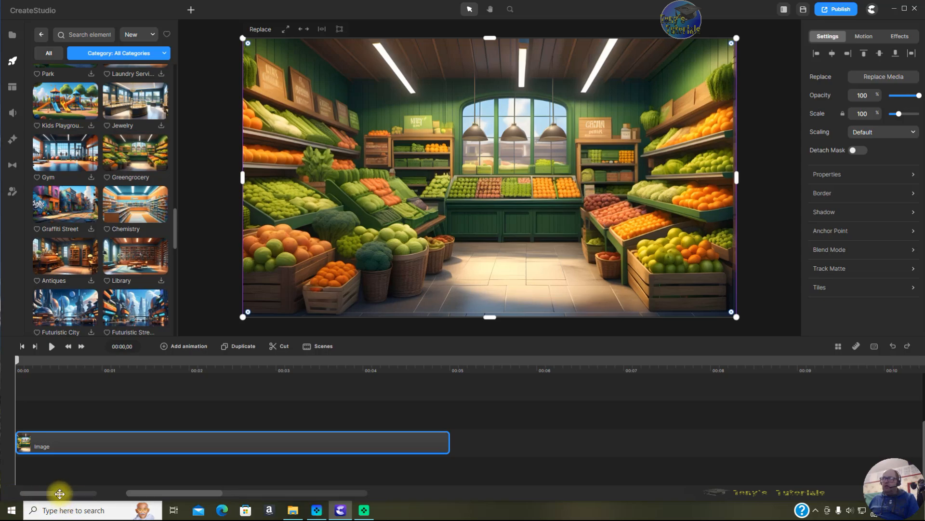
Extend the greengrocery background clip to about 30 seconds on the timeline and rename it "BG"
left_click_drag(59, 493, 33, 495)
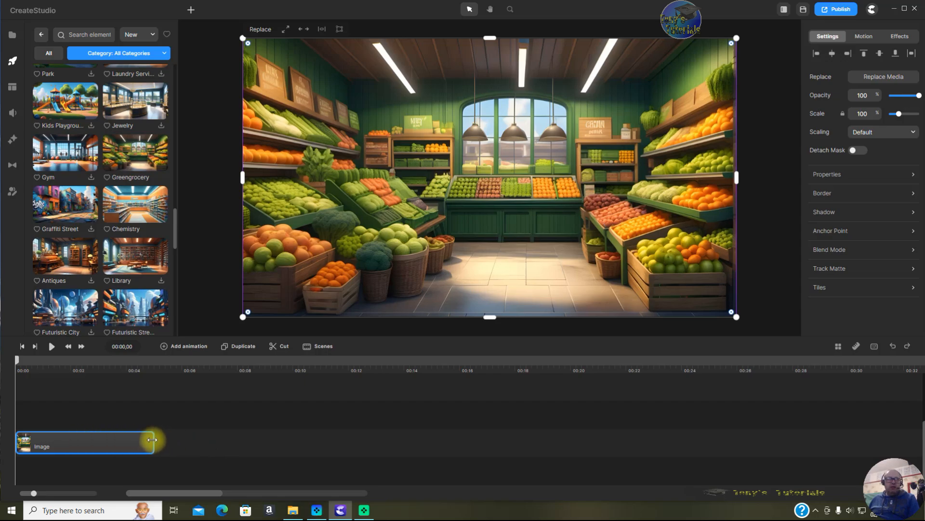
left_click_drag(153, 440, 848, 442)
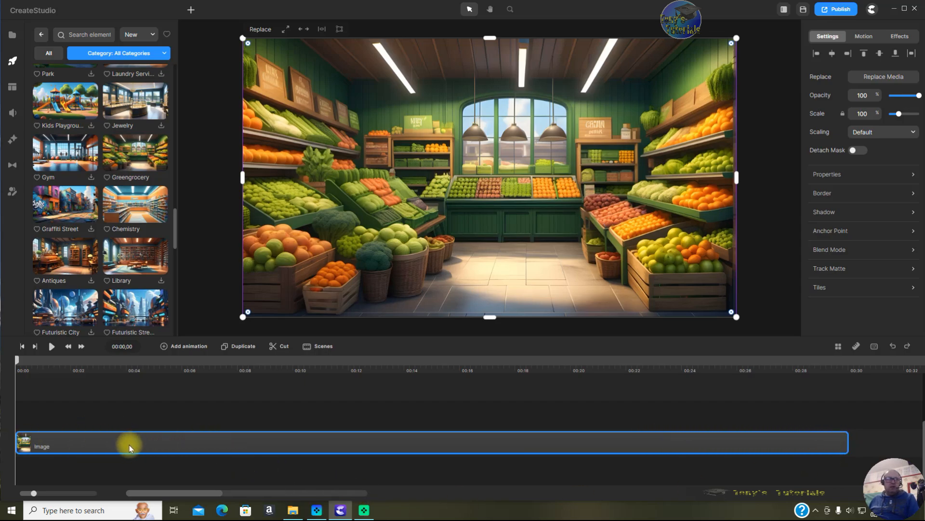
right_click(352, 442)
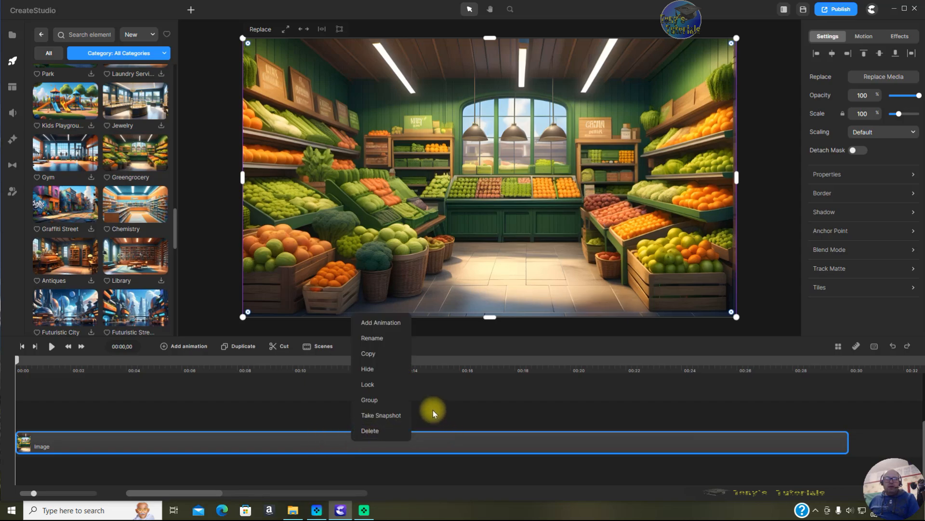
left_click(394, 346)
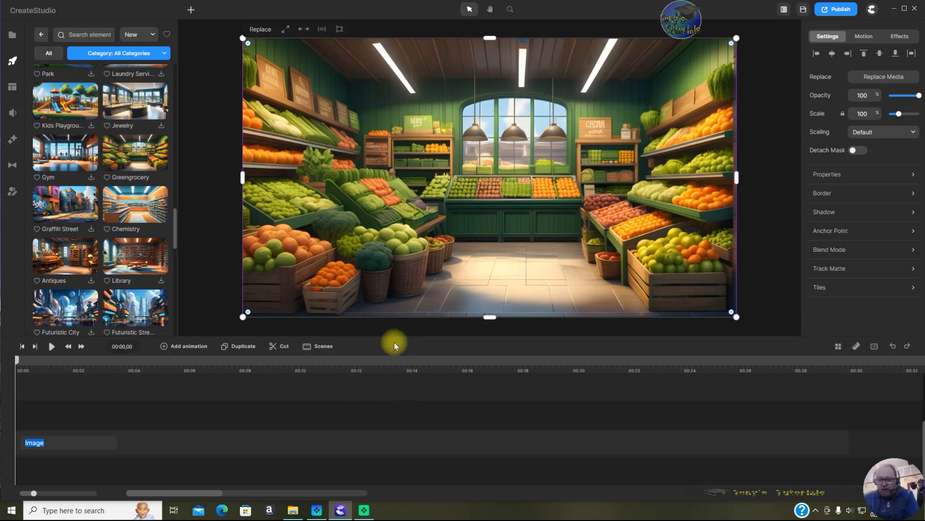
type("BG")
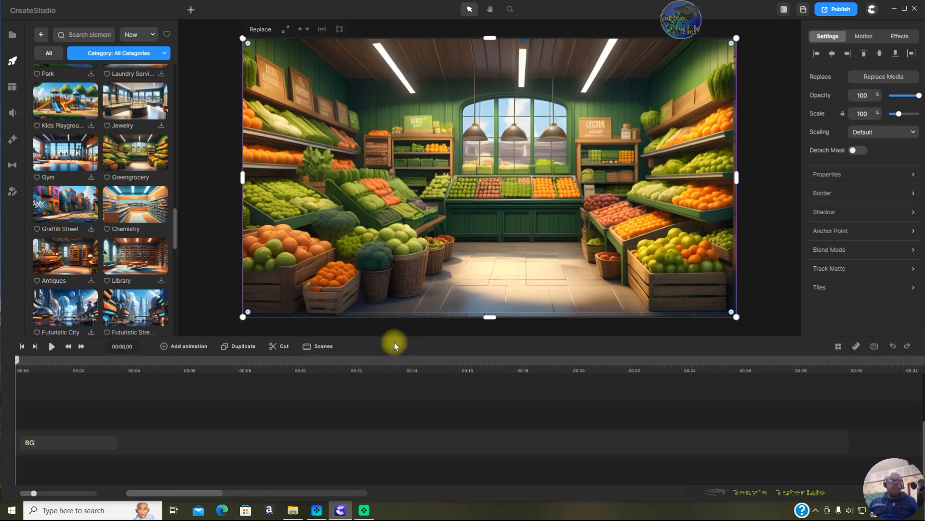
Lock the BG background clip on the timeline
right_click(419, 440)
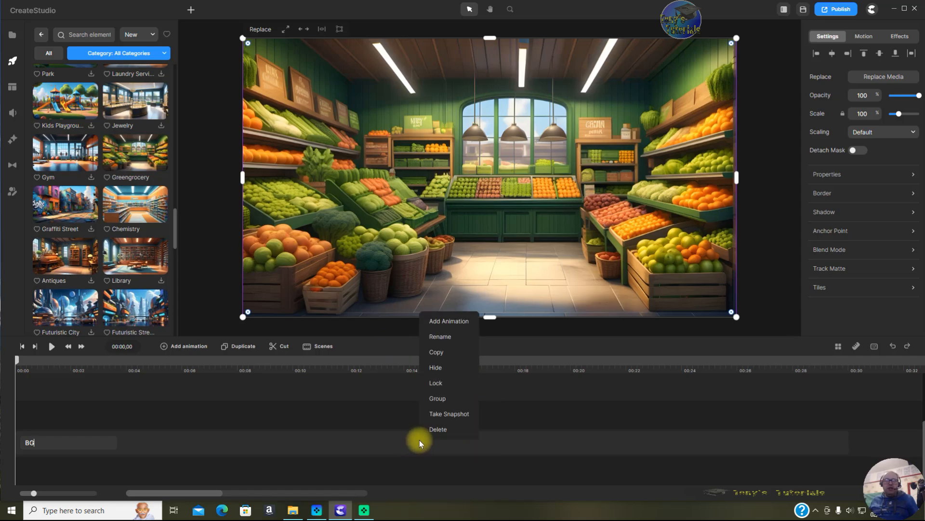
left_click(450, 385)
left_click(450, 385)
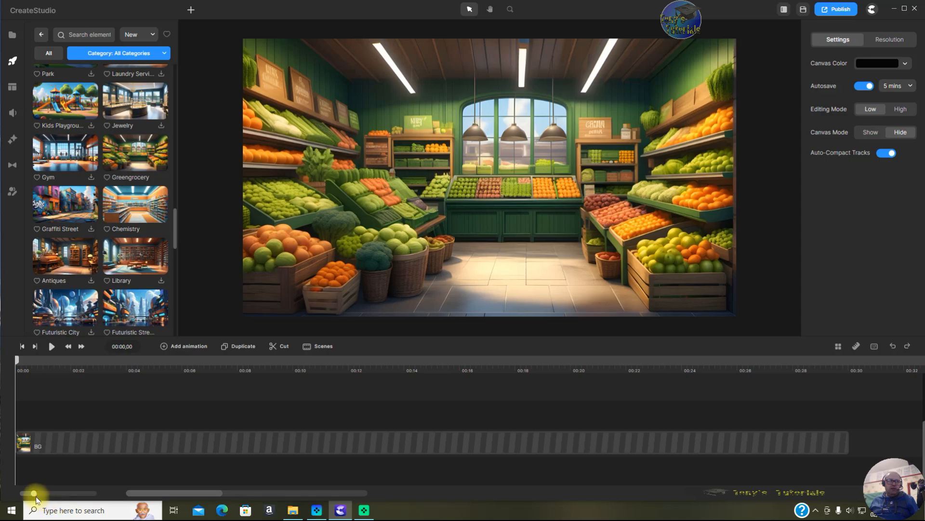
Add a Carousel element to the canvas over the greengrocery background
left_click_drag(33, 493, 60, 491)
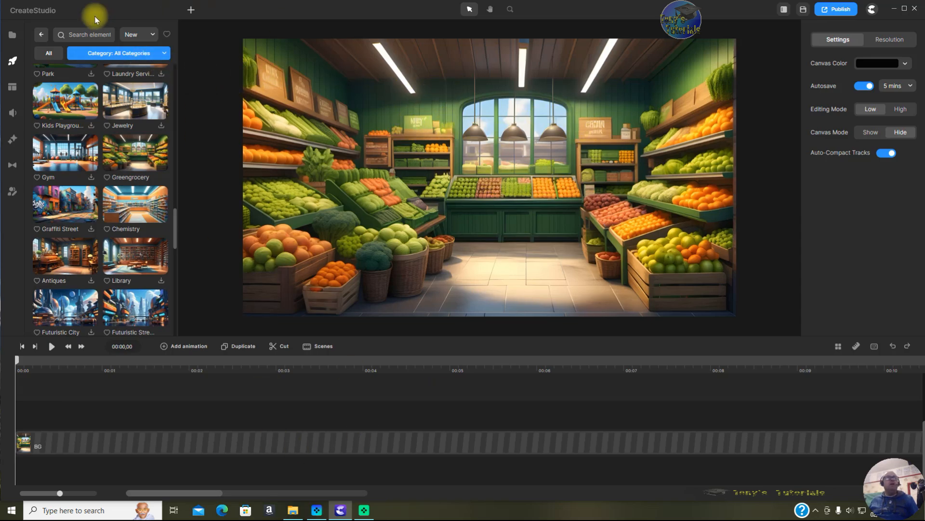
left_click(41, 35)
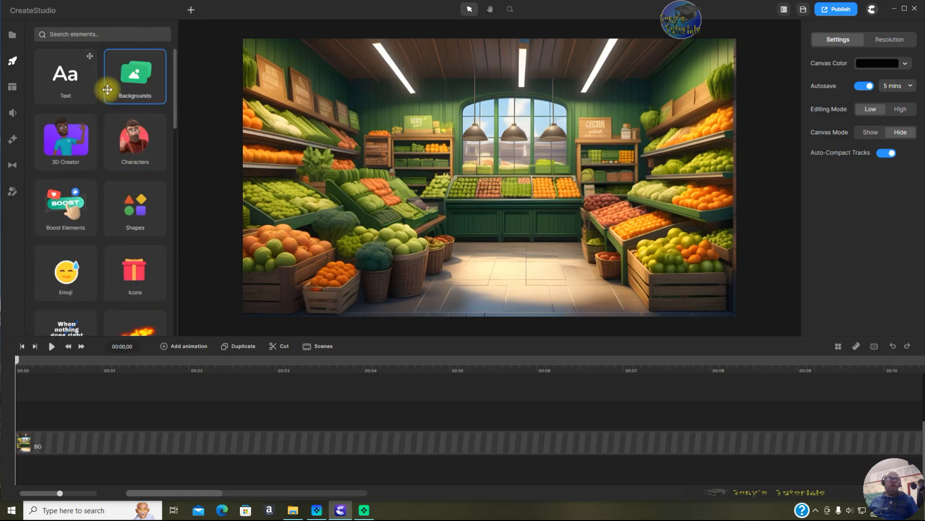
scroll(104, 99, "down", 5)
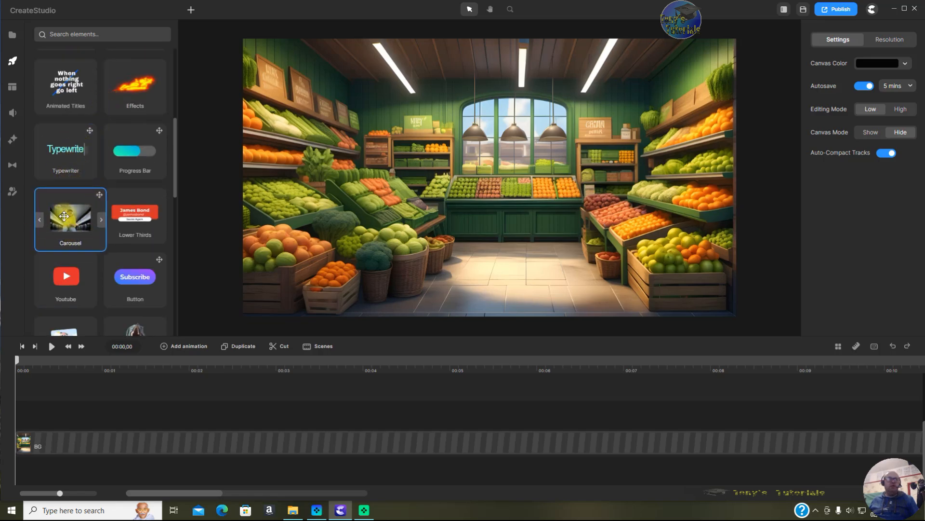
left_click_drag(63, 206, 471, 175)
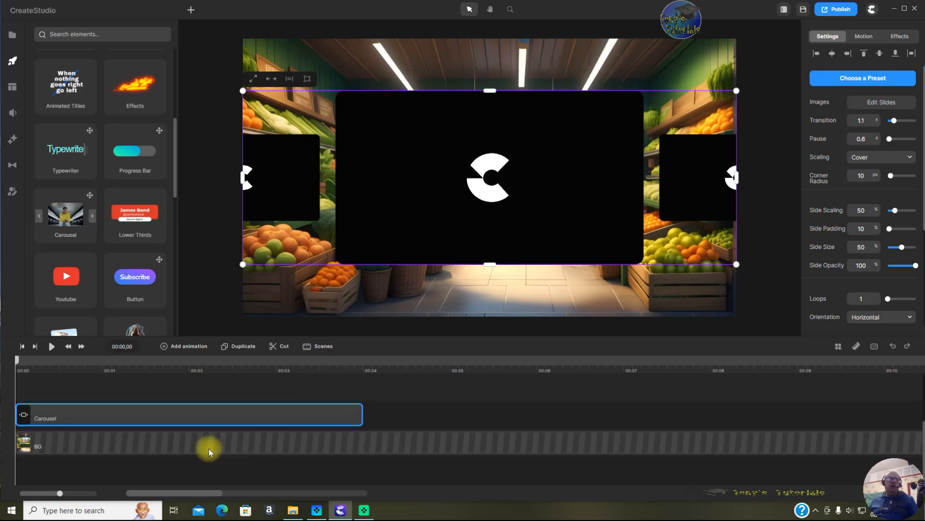
Play back the placeholder carousel, return to the start of the timeline and look over the available carousel presets
left_click(52, 347)
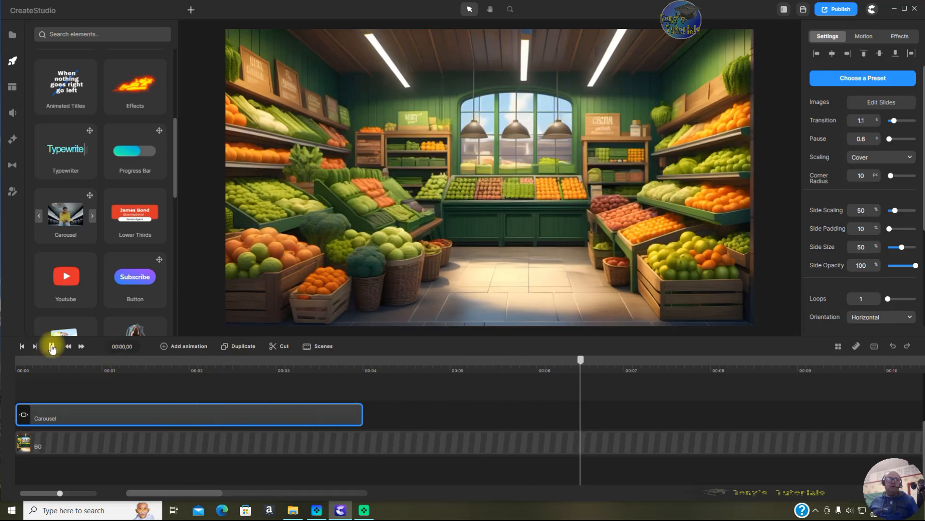
left_click(51, 346)
left_click(22, 346)
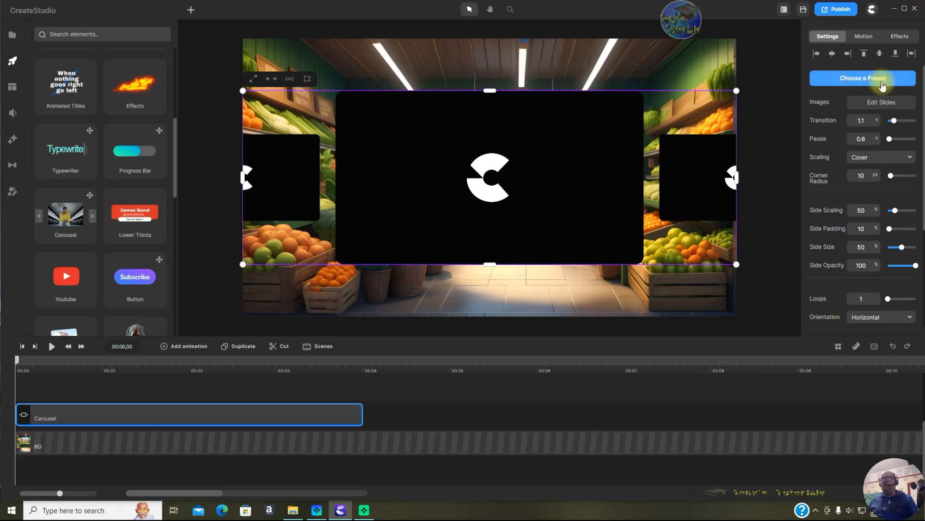
left_click(838, 79)
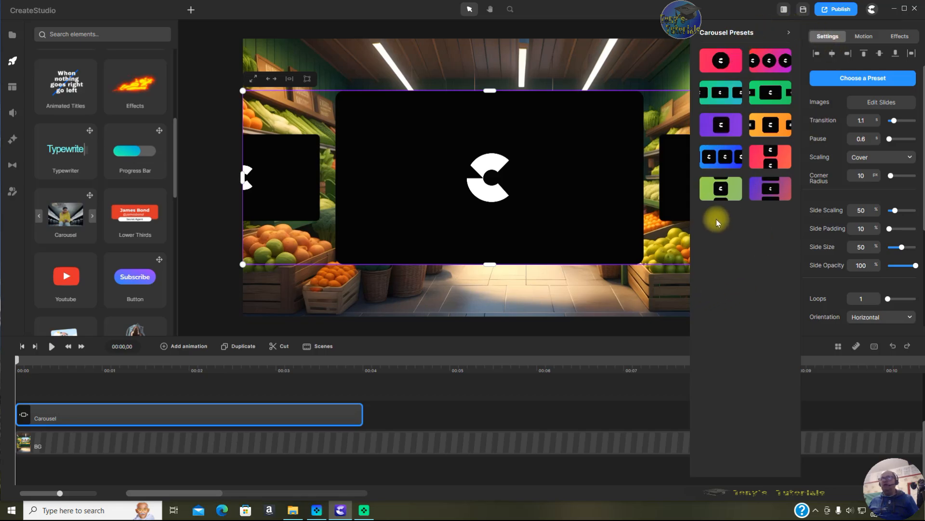
left_click(861, 78)
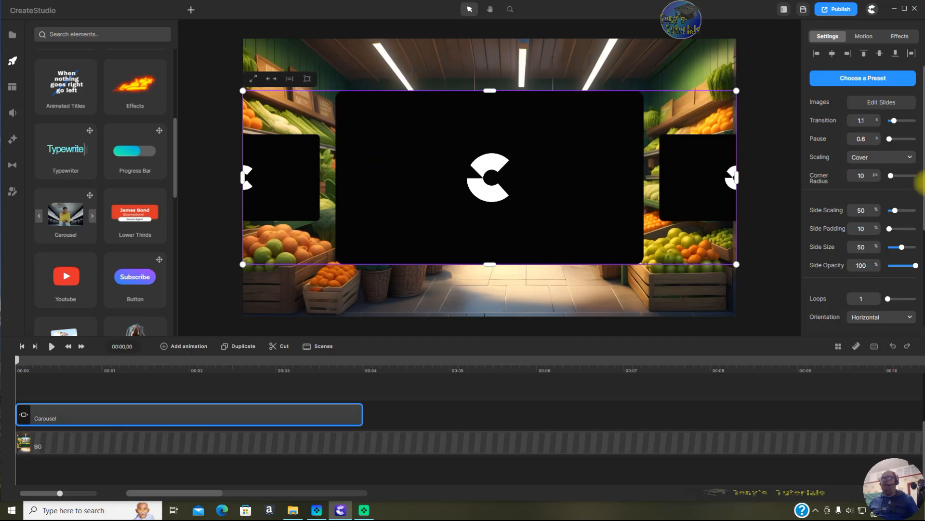
Import the first five landscape and night-sky photos from the stock image library into the project's media
left_click(13, 41)
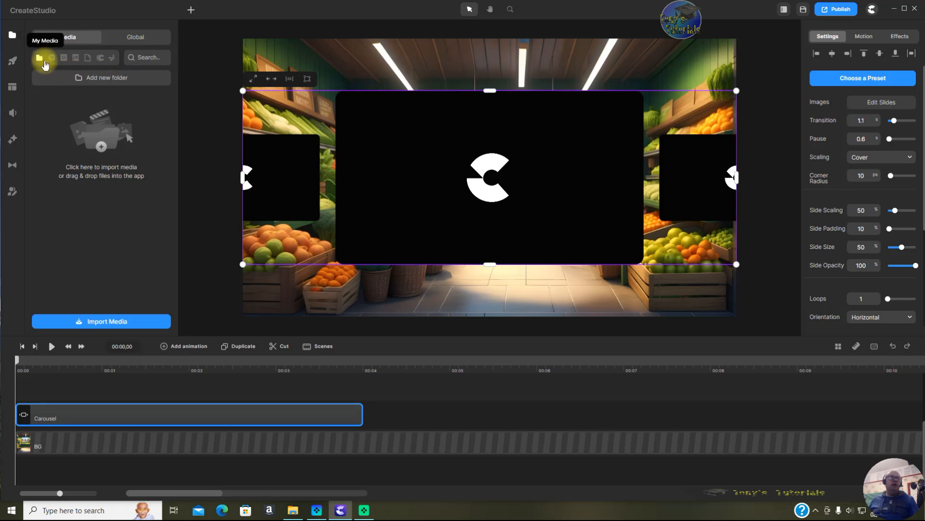
left_click(76, 61)
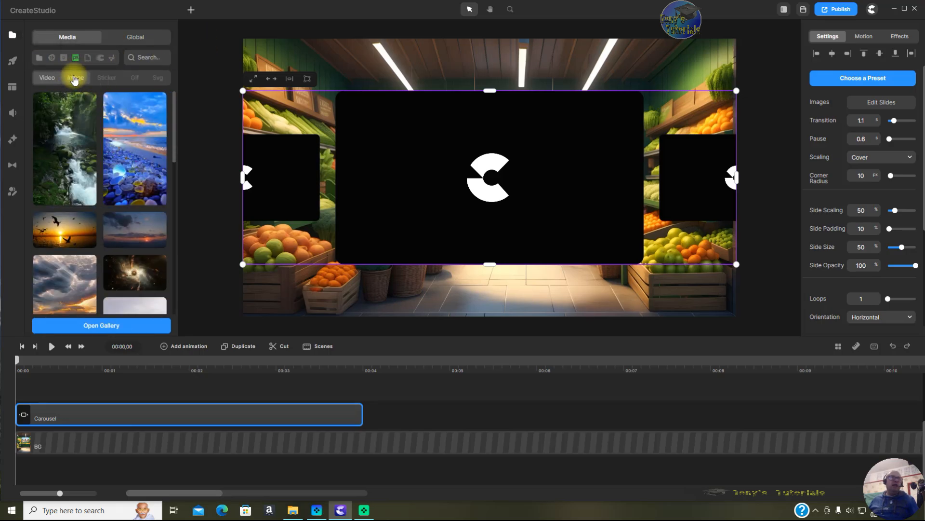
left_click(75, 79)
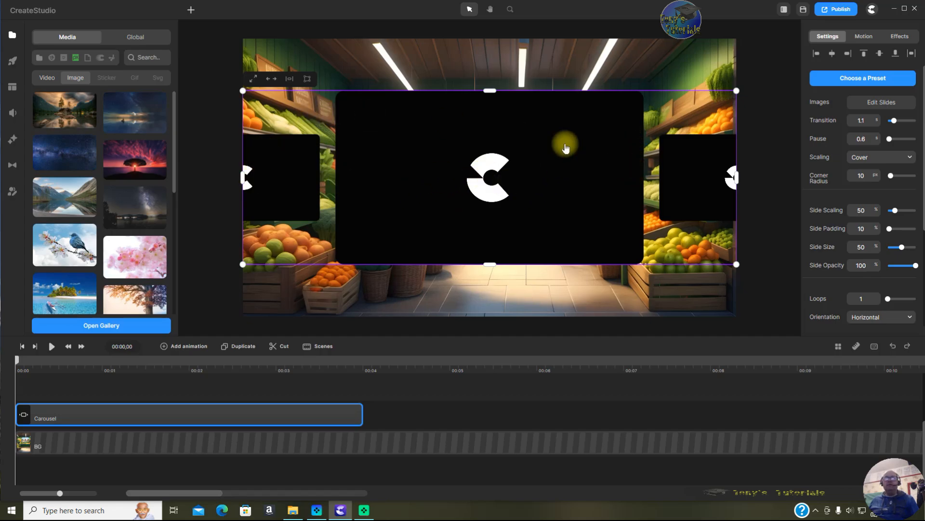
left_click(58, 115)
left_click(137, 120)
left_click(61, 153)
mouse_move(139, 159)
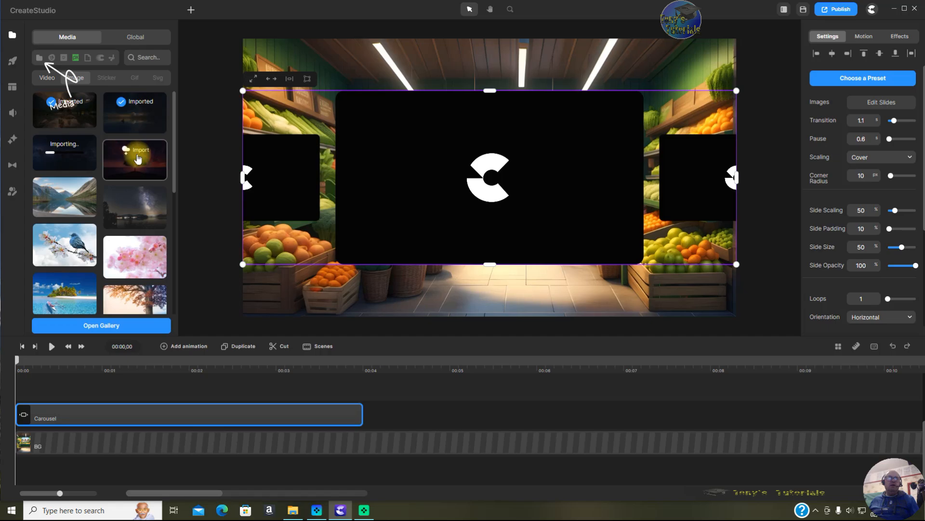
mouse_move(61, 203)
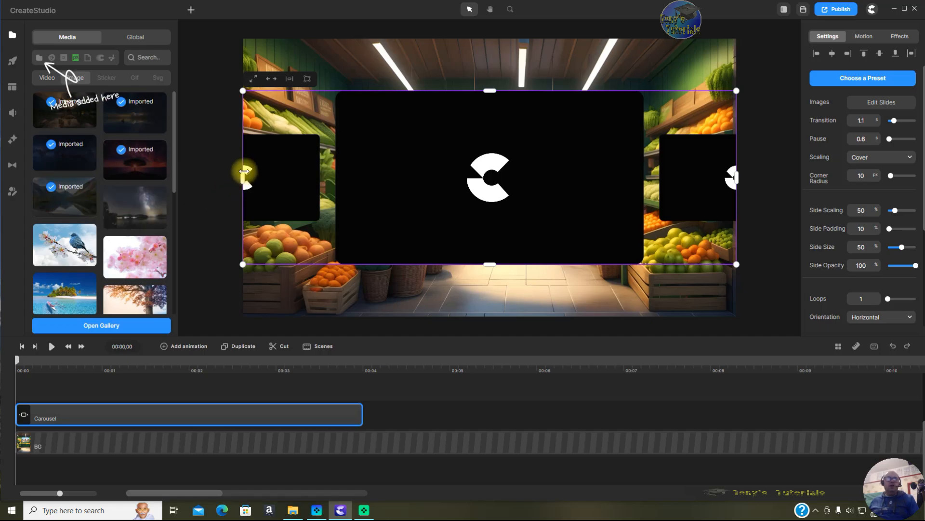
Fill the carousel with the five imported photos in order, from the lightning lake scene to the mountain lake
left_click(39, 58)
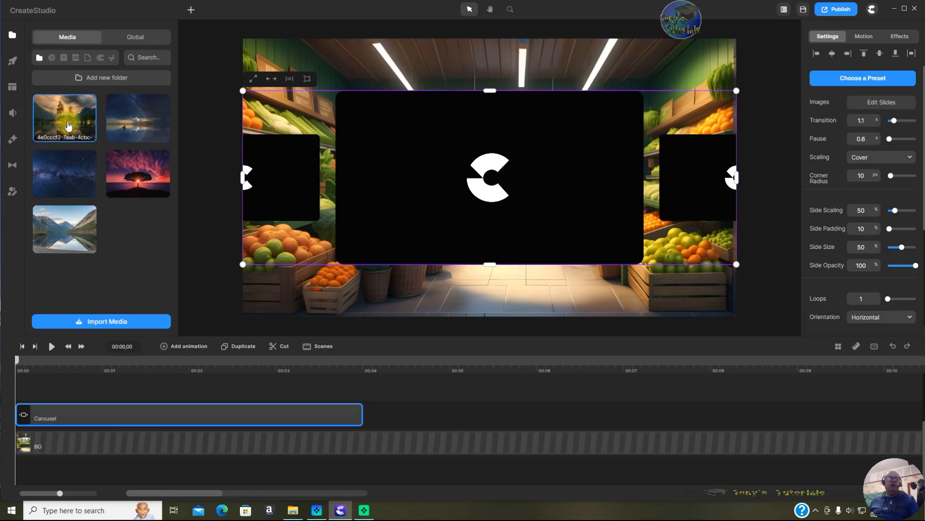
left_click_drag(60, 111, 487, 178)
left_click_drag(137, 118, 417, 165)
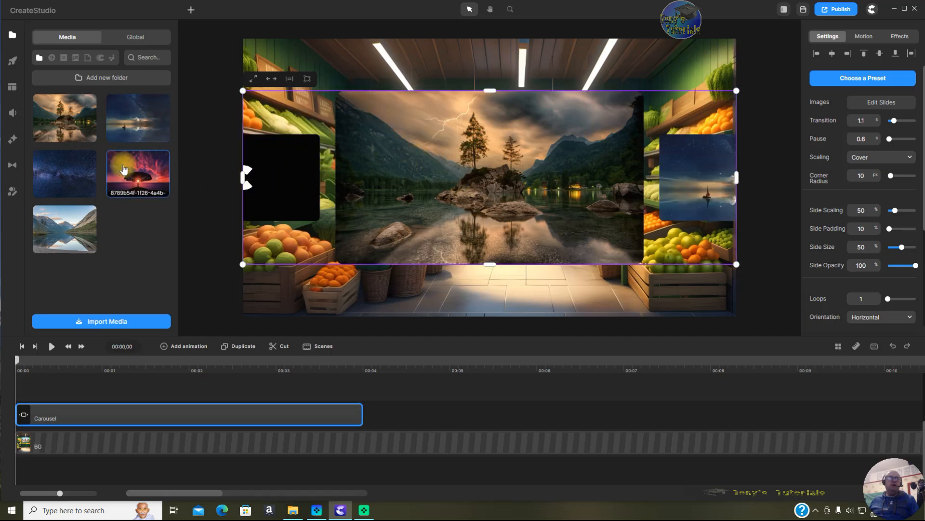
left_click_drag(94, 171, 452, 188)
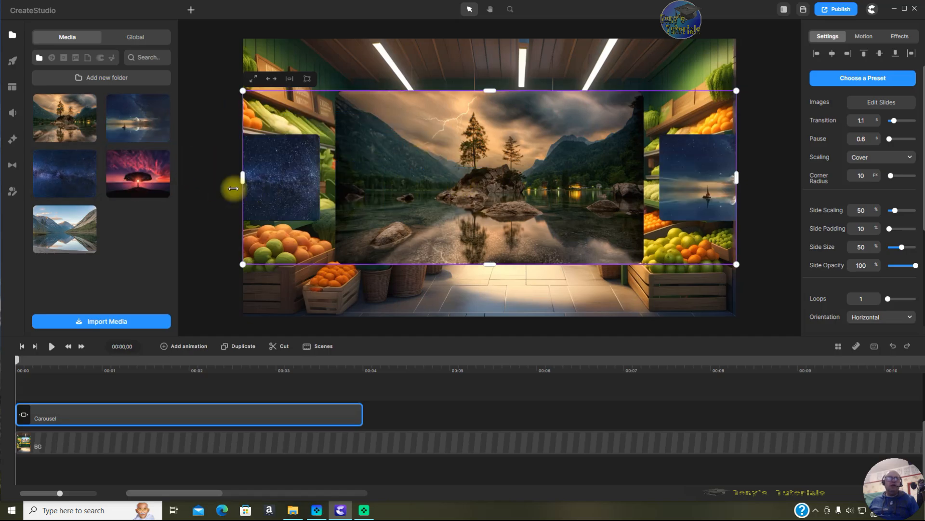
left_click_drag(140, 169, 468, 182)
left_click_drag(65, 222, 417, 203)
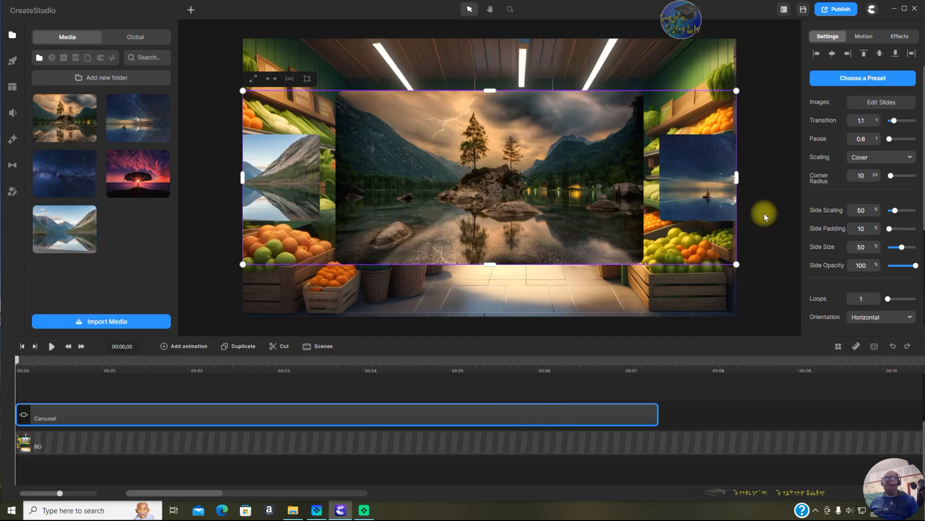
Play back the carousel with its five photos and scrub back to the red sunset tree slide
left_click(52, 346)
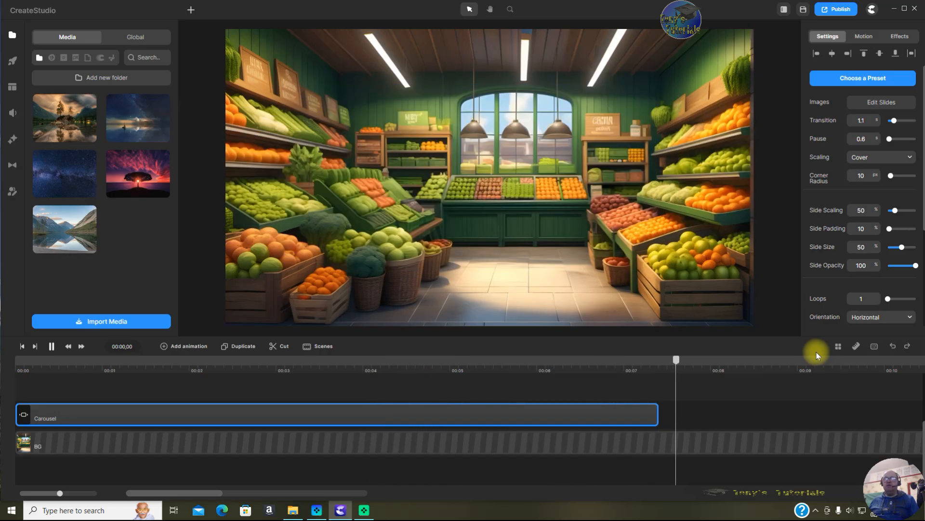
left_click(54, 346)
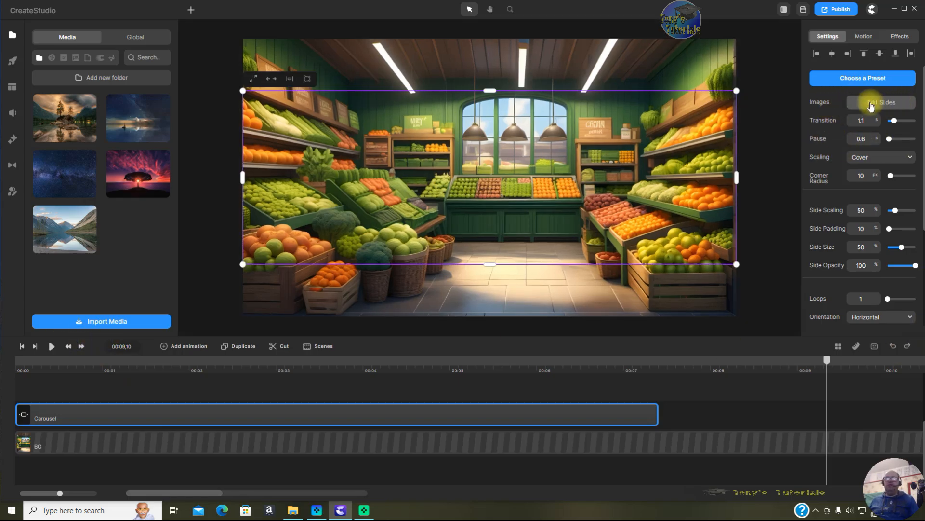
left_click_drag(824, 358, 517, 361)
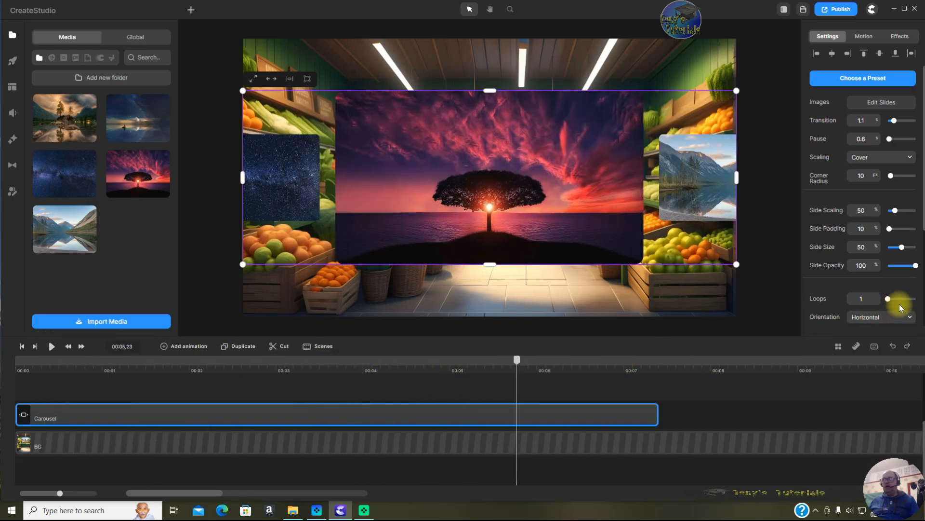
Set the carousel's loops to 3 and play the repeated animation from the start of the timeline
left_click_drag(889, 299, 892, 300)
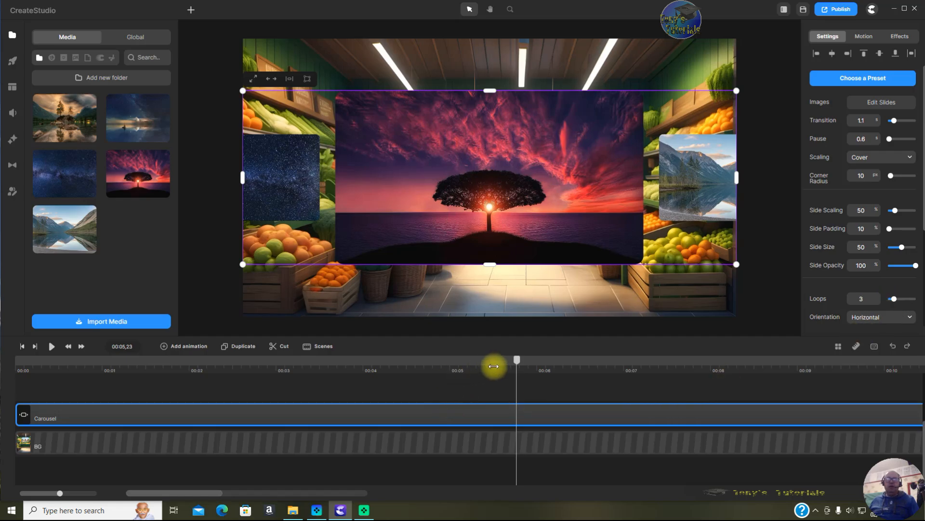
left_click_drag(517, 361, 8, 364)
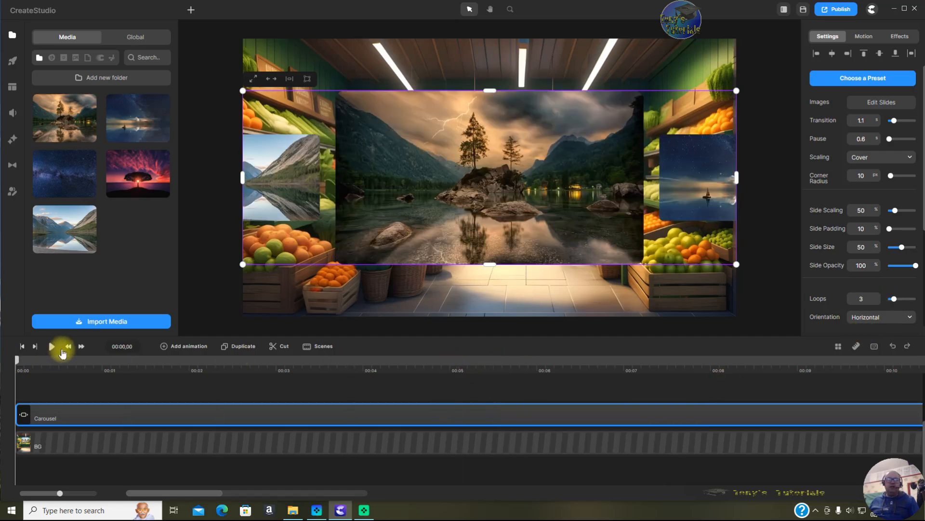
left_click(52, 346)
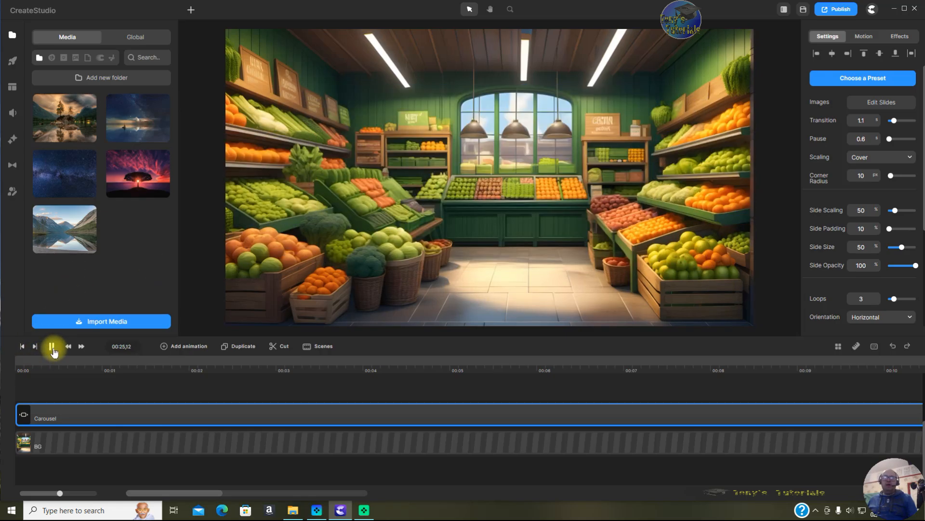
left_click(52, 348)
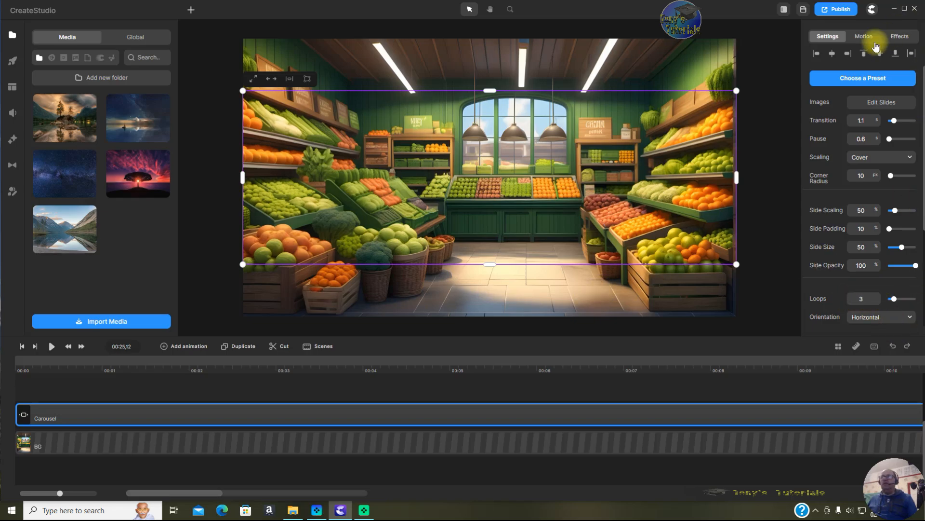
Try a 2.9-second transition on the carousel and play the animation from the start
left_click(31, 364)
left_click_drag(33, 362, 11, 360)
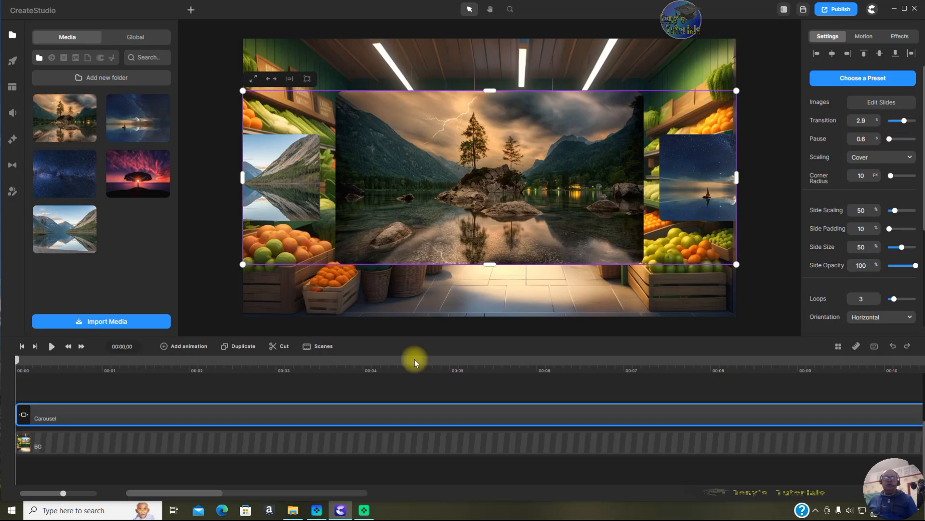
left_click(52, 347)
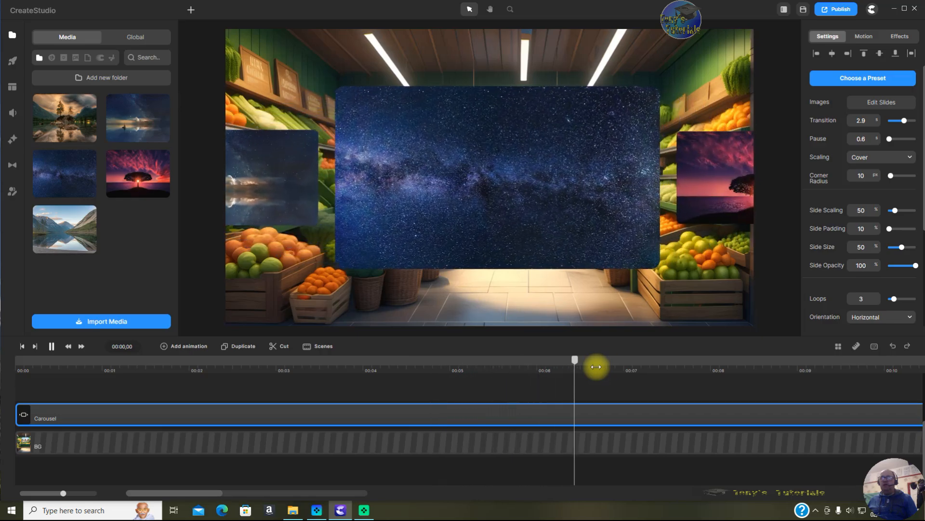
left_click(51, 346)
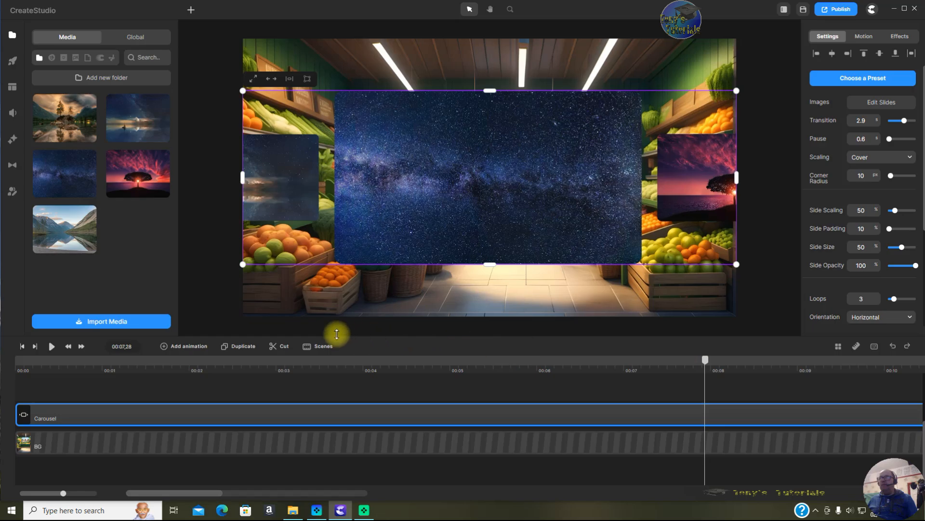
Undo the last two changes to the carousel's transition time and scrub the playhead back to 00:06,12
left_click(892, 346)
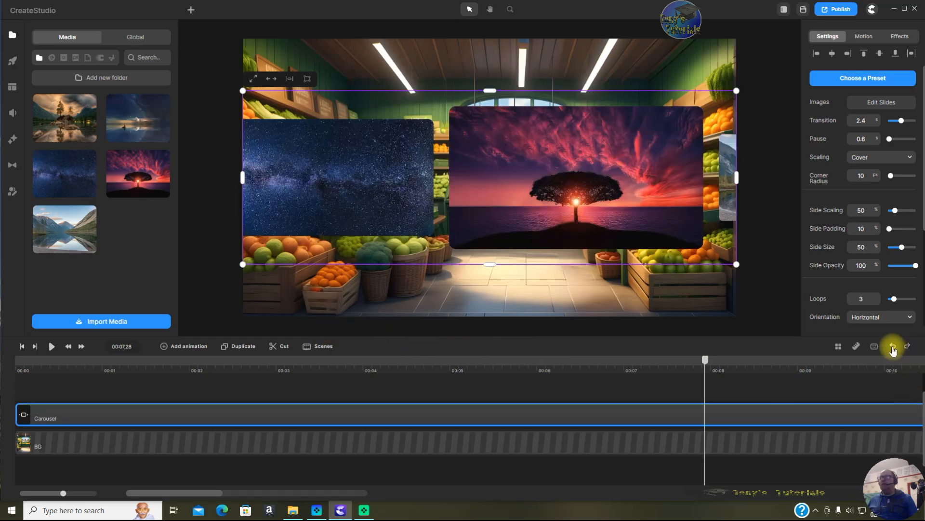
left_click(893, 346)
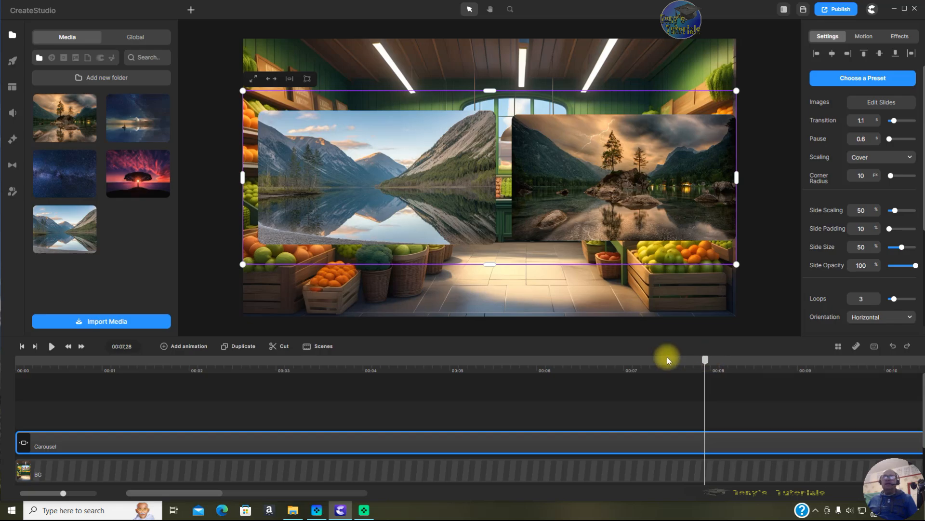
left_click_drag(707, 369, 574, 378)
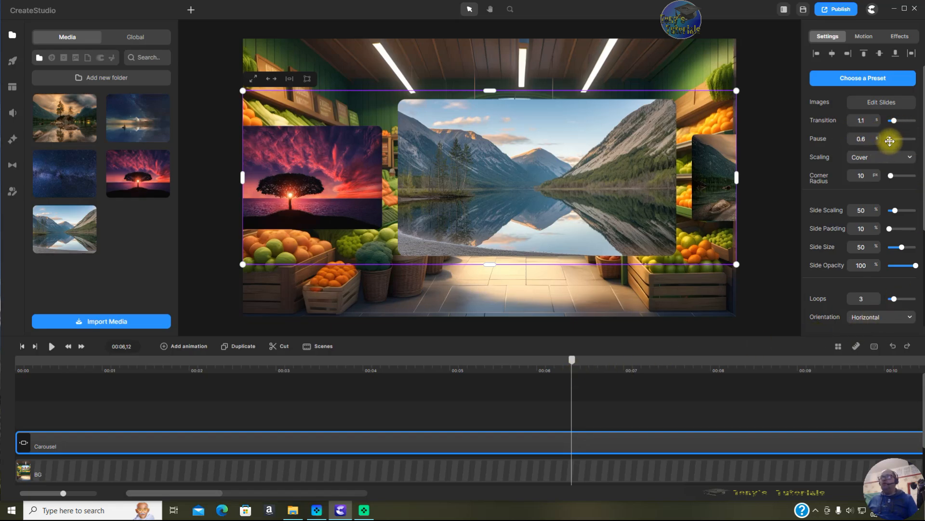
Set the carousel's pause to 2.4 seconds and play the slides from the start of the timeline
left_click_drag(890, 141, 895, 141)
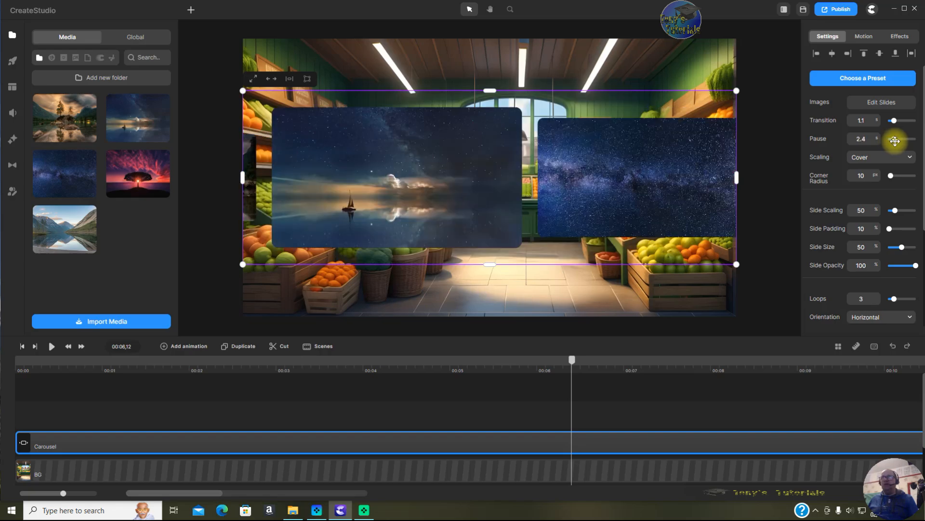
left_click_drag(573, 362, 0, 352)
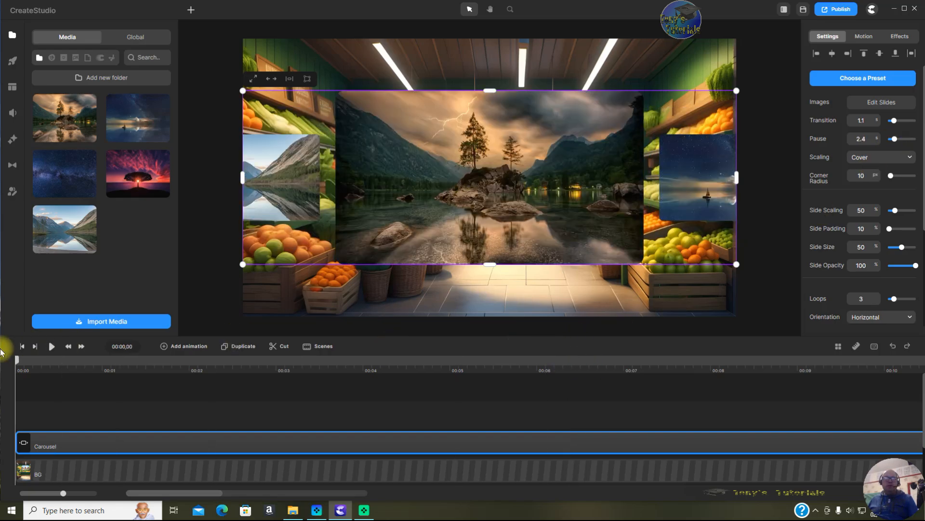
left_click(51, 346)
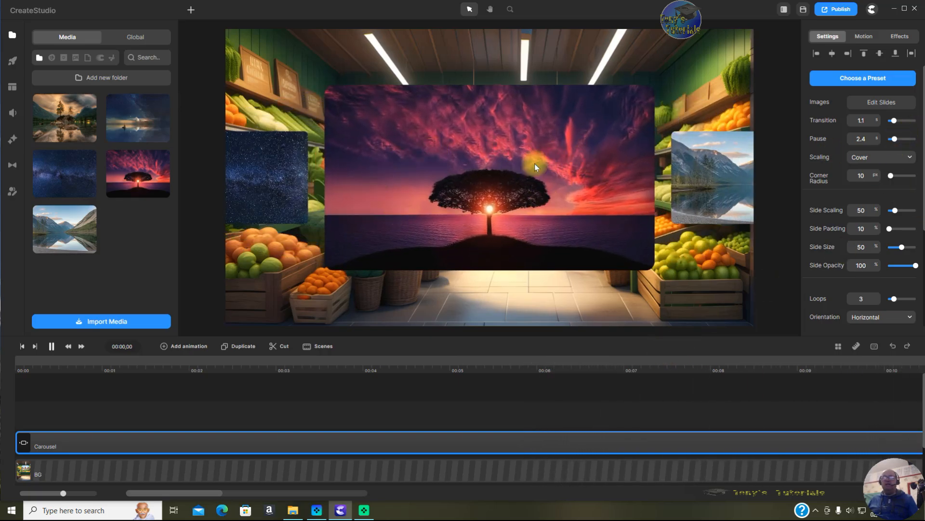
left_click(50, 347)
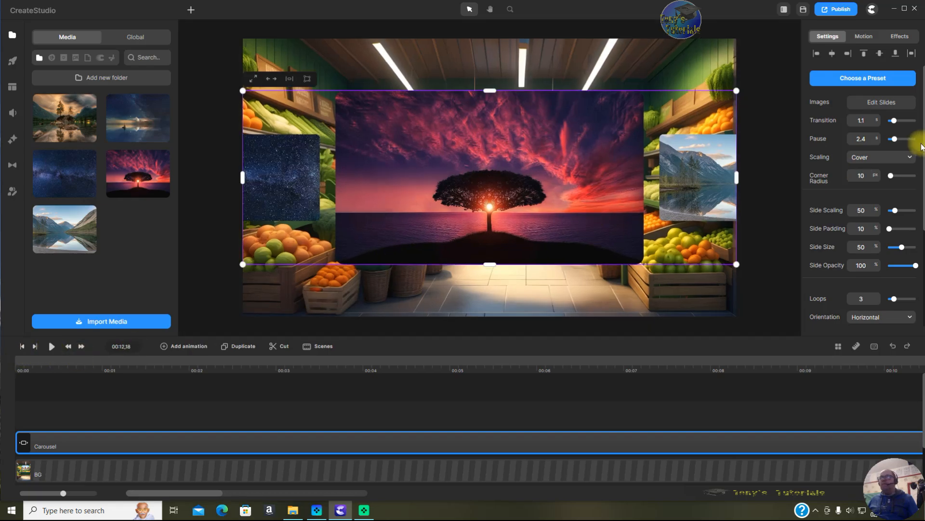
Set the carousel's pause to 0 seconds and preview the continuous slide movement from the start
left_click_drag(896, 139, 885, 140)
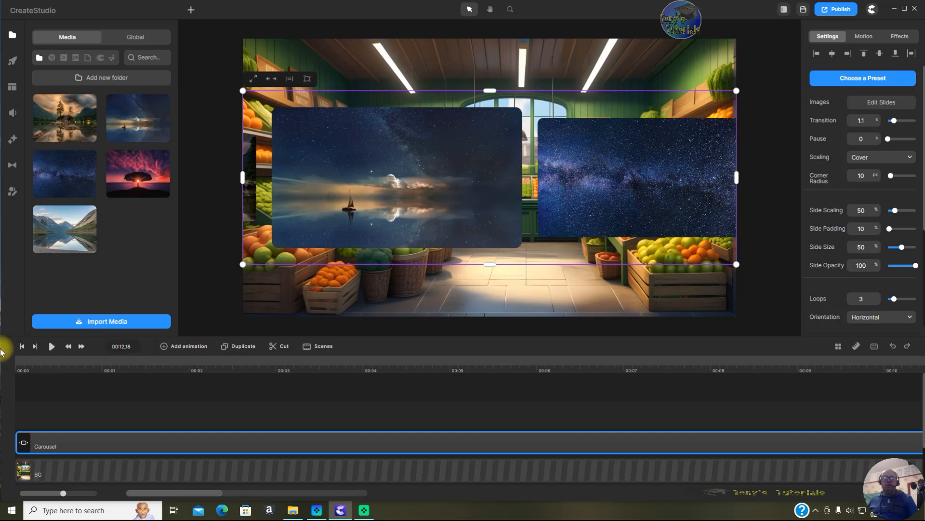
left_click(22, 347)
left_click(51, 347)
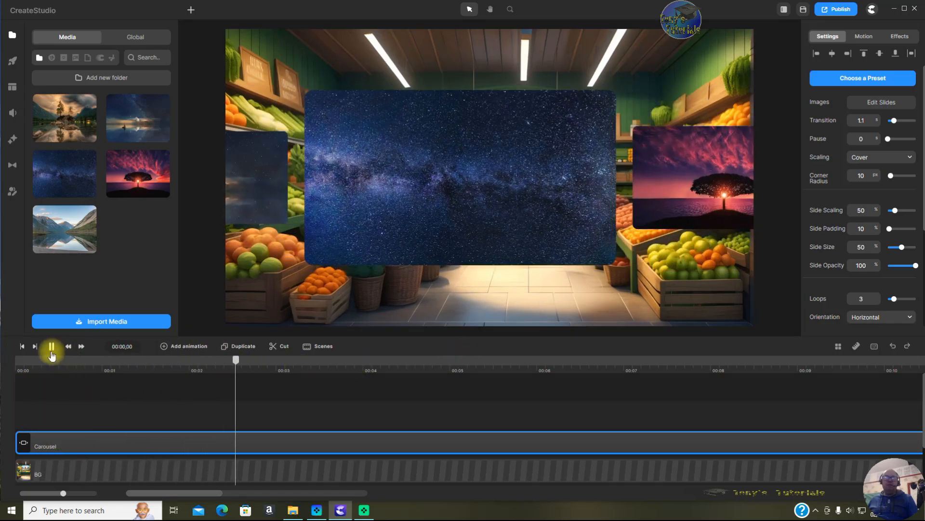
left_click(50, 347)
Set the carousel's pause to 0.6 seconds and preview the slides from the start of the timeline
left_click(888, 139)
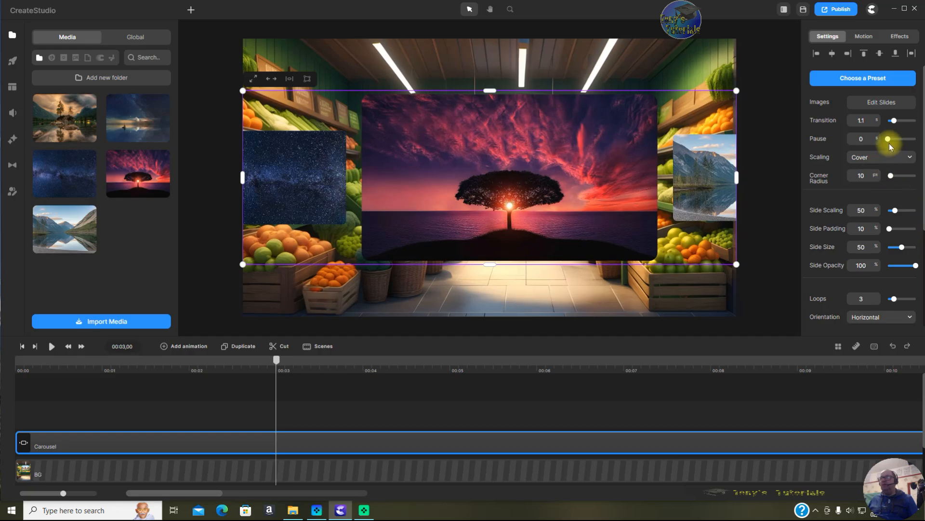
left_click_drag(890, 141, 893, 146)
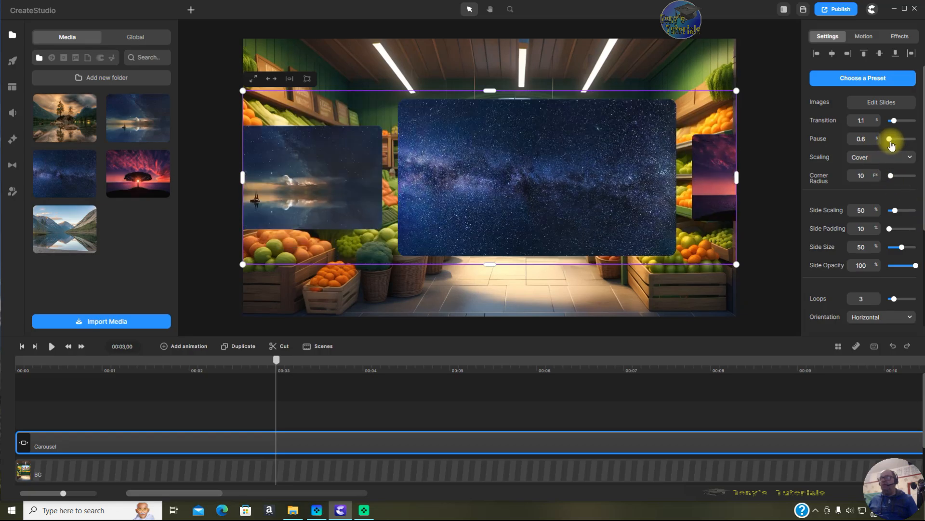
left_click_drag(276, 360, 7, 356)
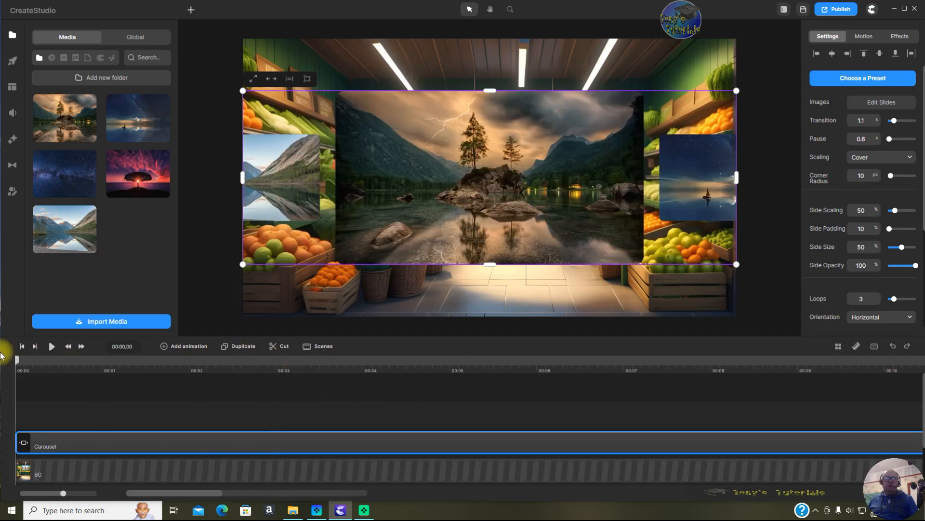
left_click(50, 347)
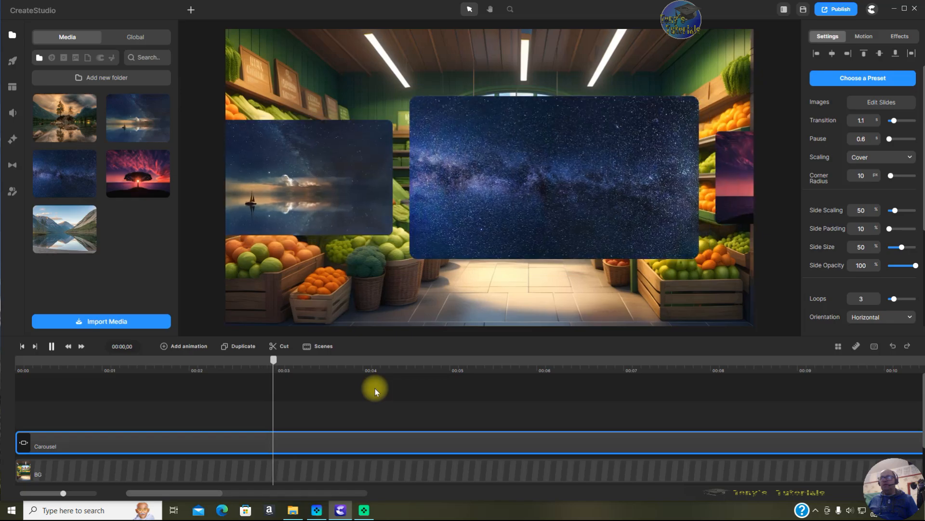
left_click(52, 347)
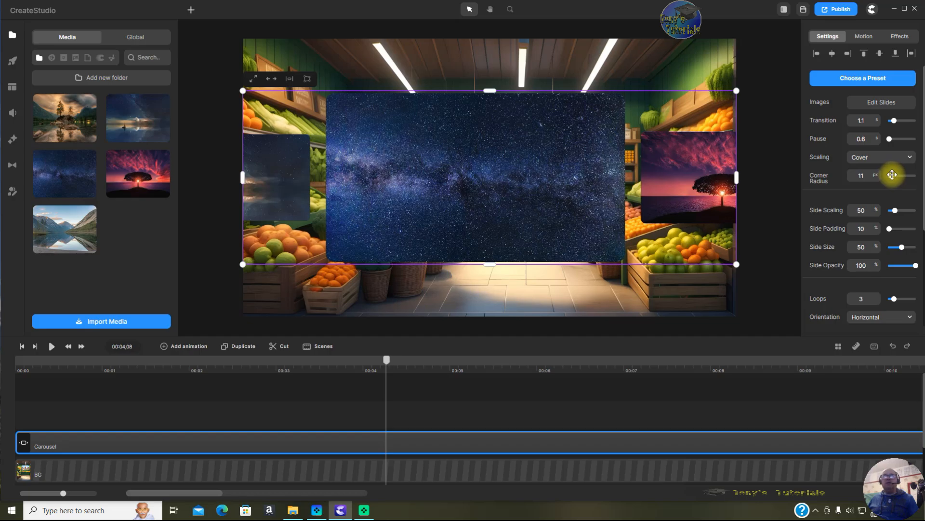
Set the carousel's pause to 0 seconds and square off the slide corners with a corner radius of 0 px
mouse_move(895, 174)
left_mouse_down()
mouse_move(917, 175)
mouse_move(870, 174)
mouse_move(923, 179)
mouse_move(892, 177)
left_mouse_up()
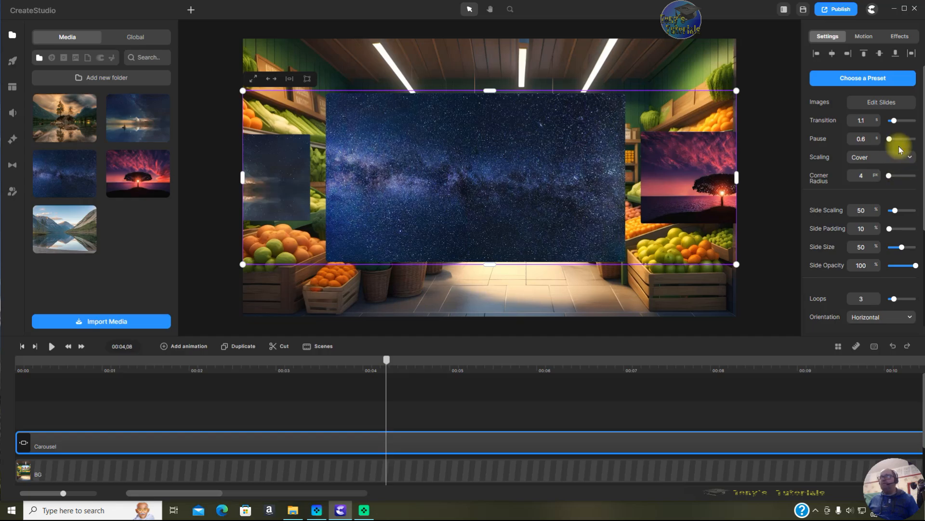
mouse_move(887, 139)
left_mouse_down()
mouse_move(898, 139)
mouse_move(888, 138)
left_mouse_up()
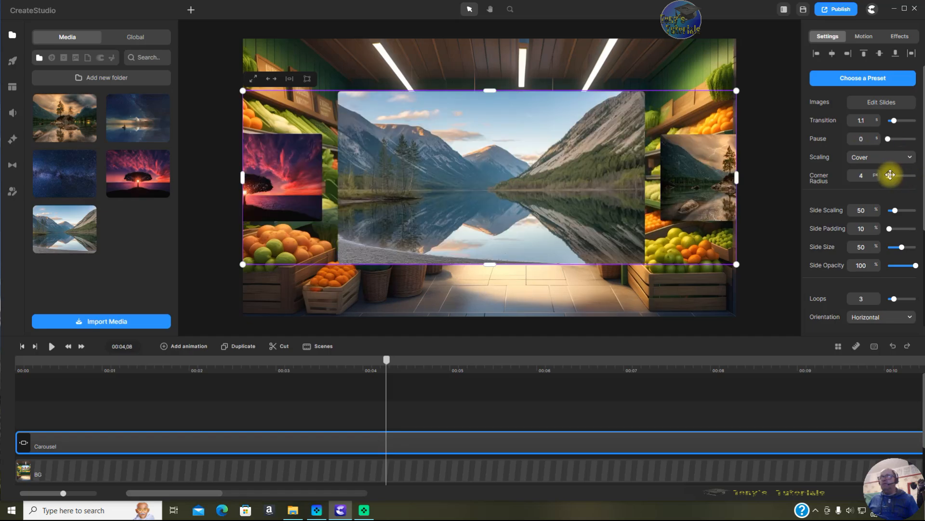
mouse_move(895, 175)
left_mouse_down()
mouse_move(914, 174)
mouse_move(884, 177)
left_mouse_up()
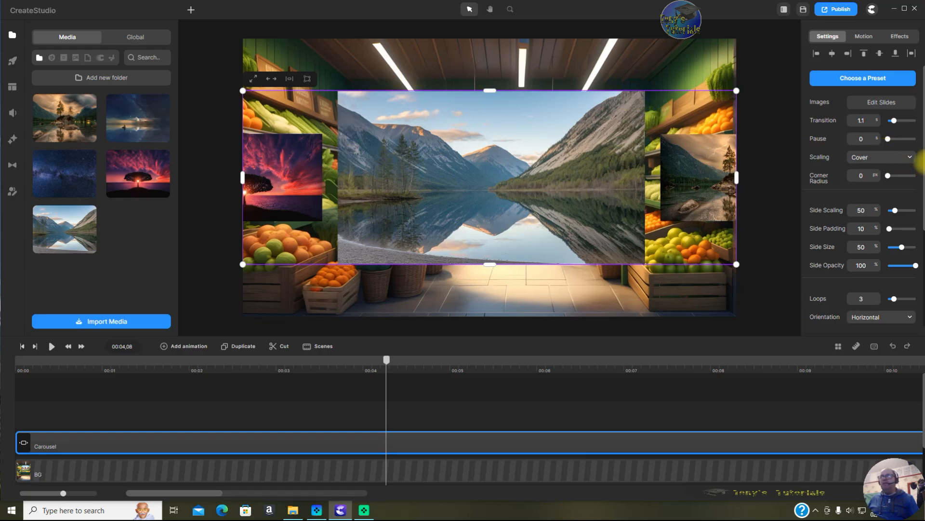
Try the Contain and Stretch scaling modes on the carousel images, finishing on Cover
left_click(908, 161)
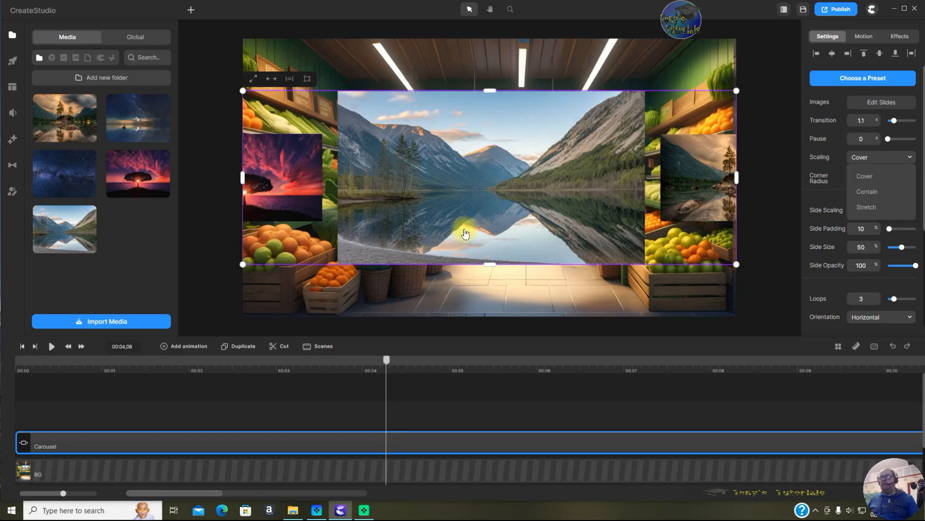
left_click(868, 192)
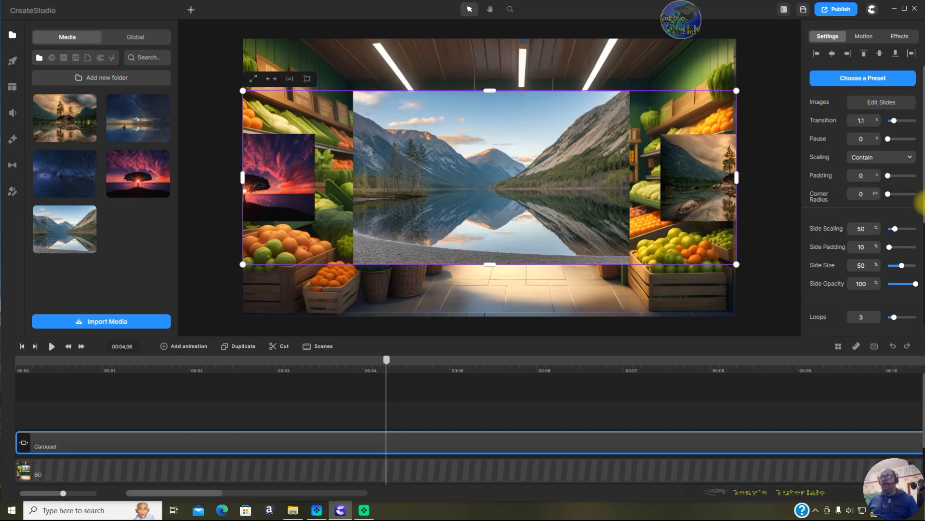
left_click(911, 159)
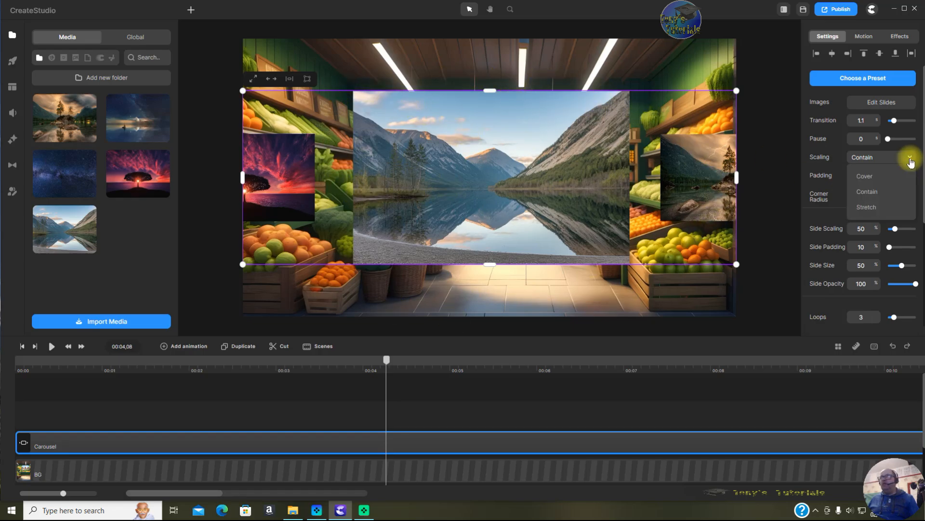
left_click(894, 212)
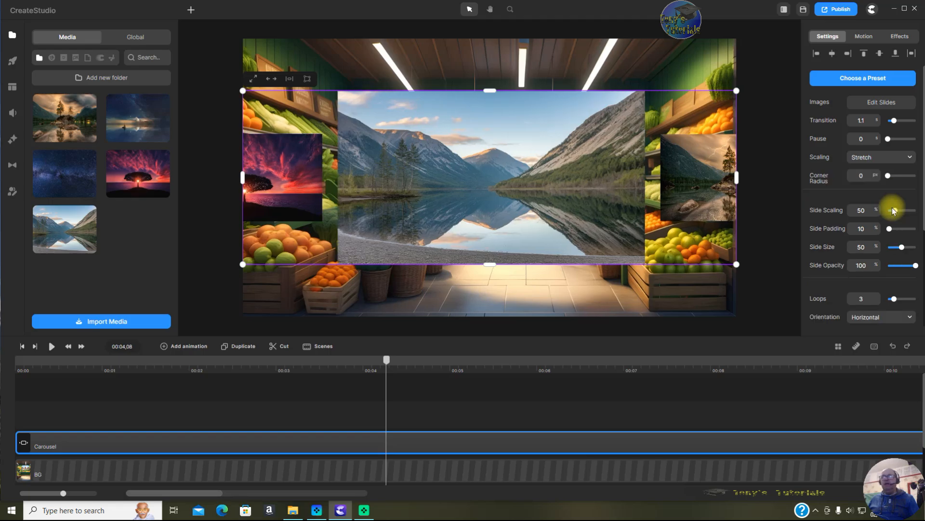
left_click(897, 158)
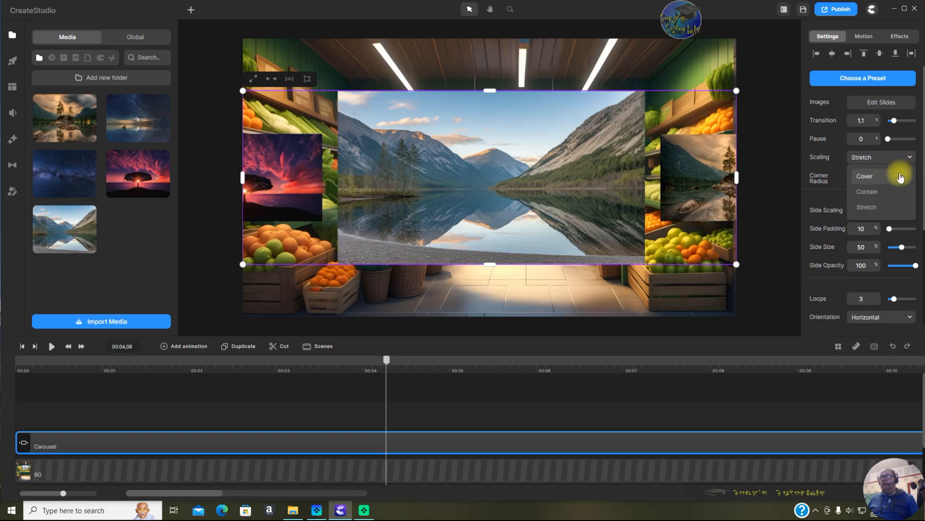
left_click(901, 177)
Scrub through the slides with Contain scaling, switch the scaling back to Cover and scrub forward to the Milky Way slide
left_click(901, 157)
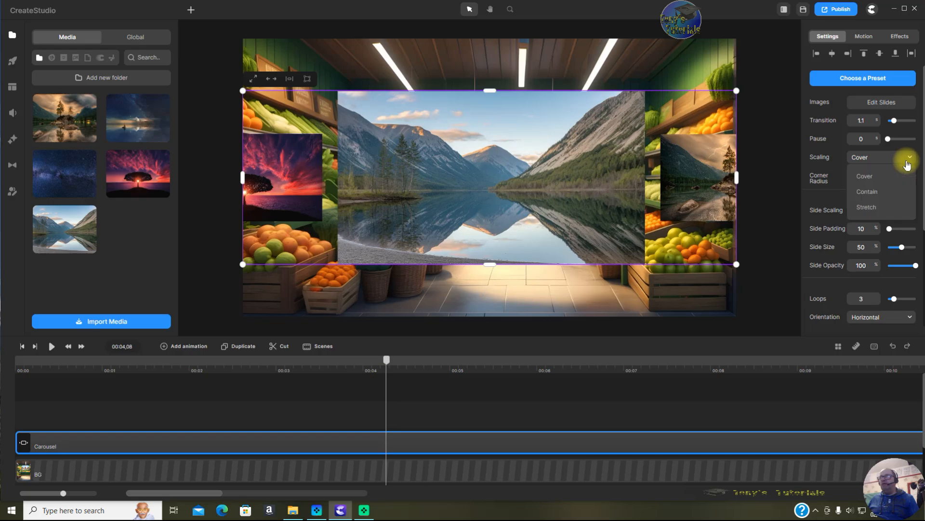
left_click(897, 196)
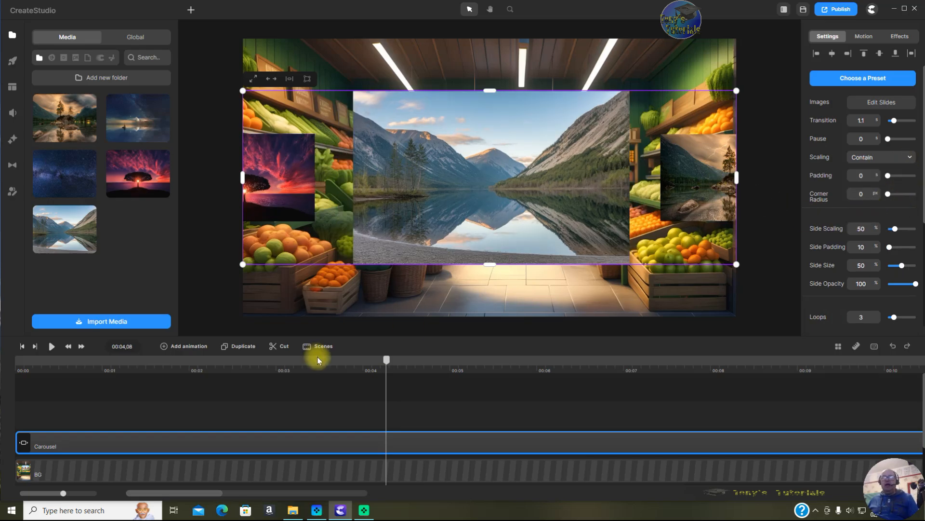
left_click_drag(391, 361, 315, 356)
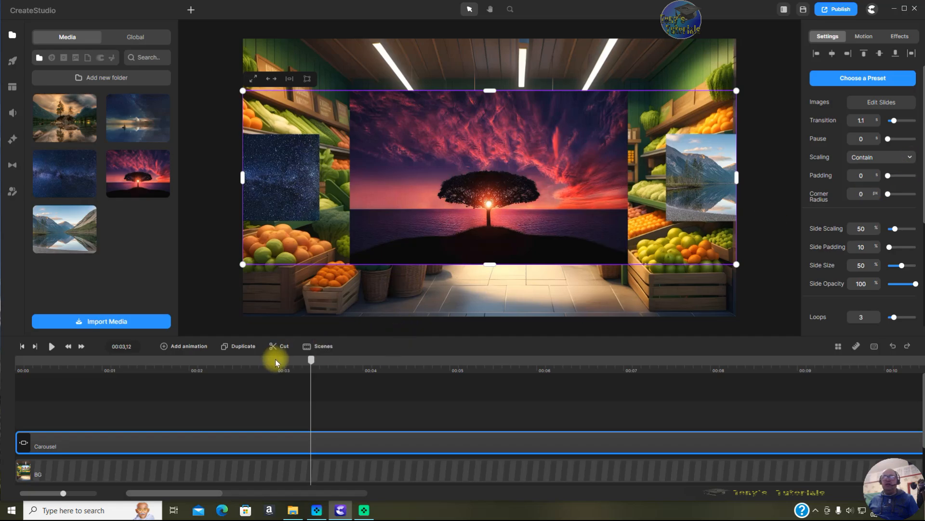
left_click_drag(311, 359, 39, 348)
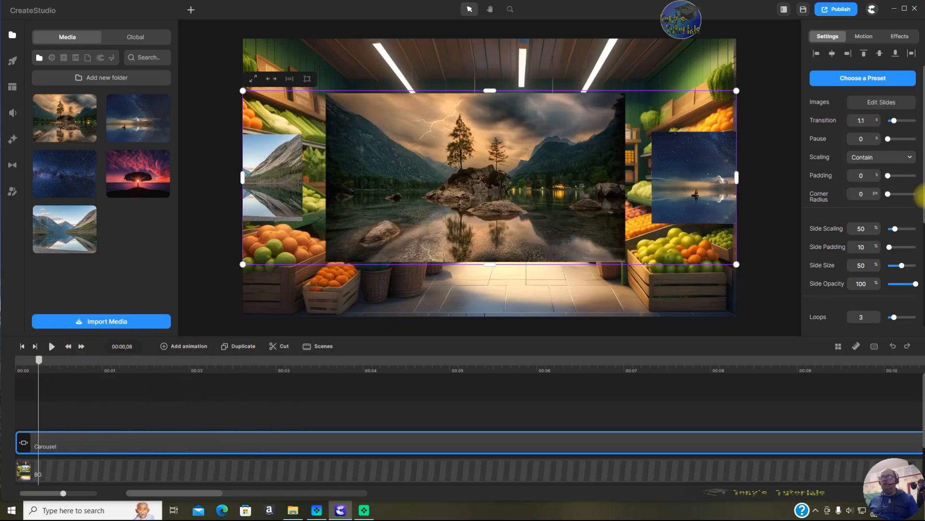
left_click(904, 158)
left_click(902, 181)
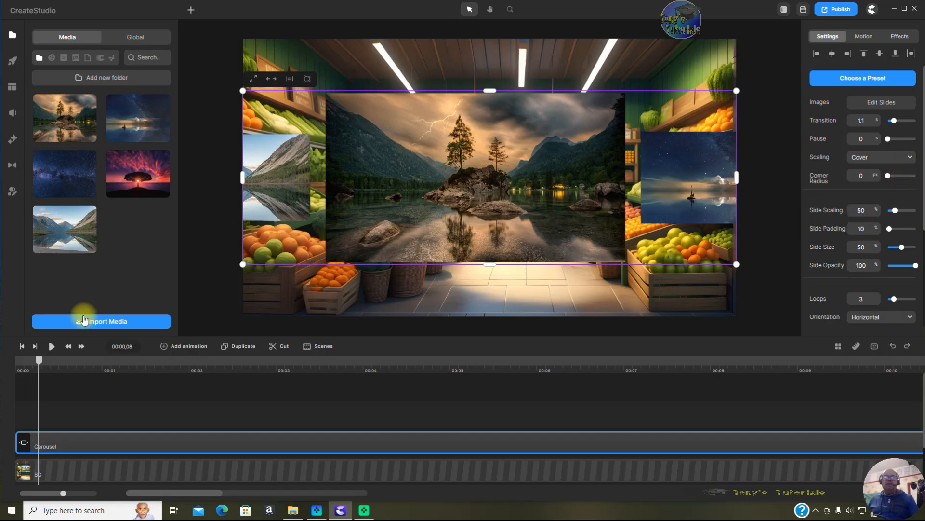
left_click_drag(40, 365, 218, 381)
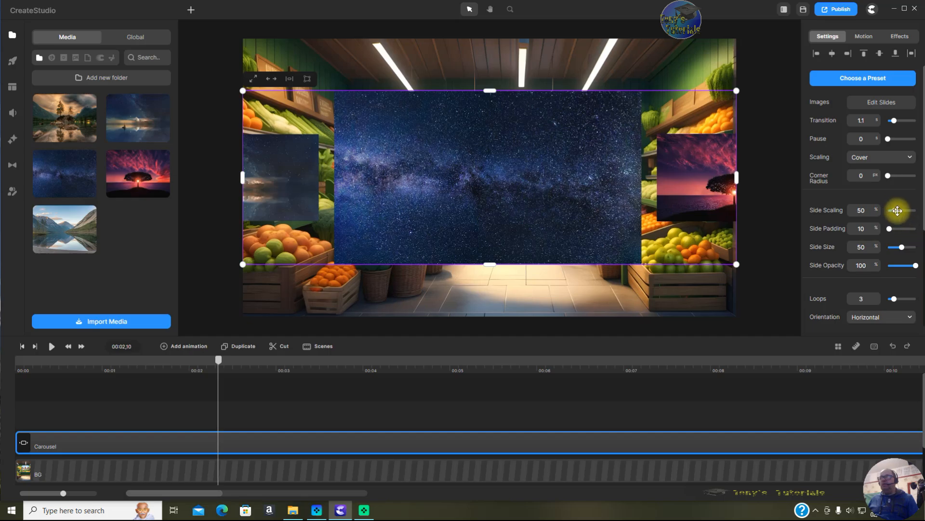
Set the carousel's side scaling to 52% and its side padding to 63%
left_click_drag(898, 212, 898, 210)
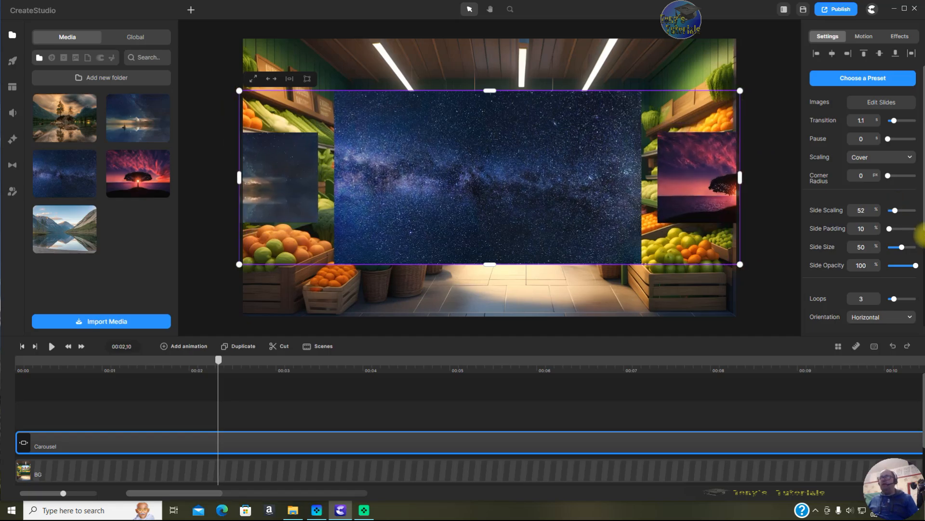
left_click_drag(219, 359, 176, 355)
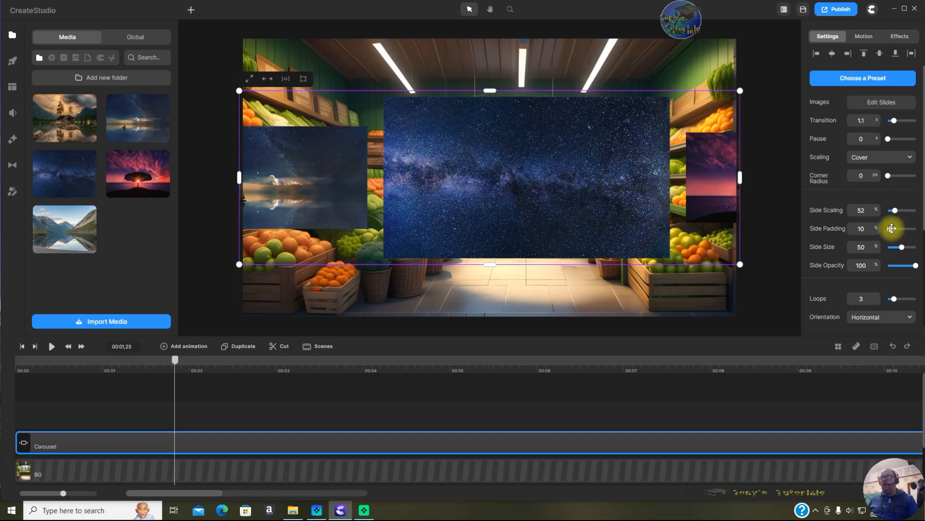
left_click_drag(892, 228, 900, 228)
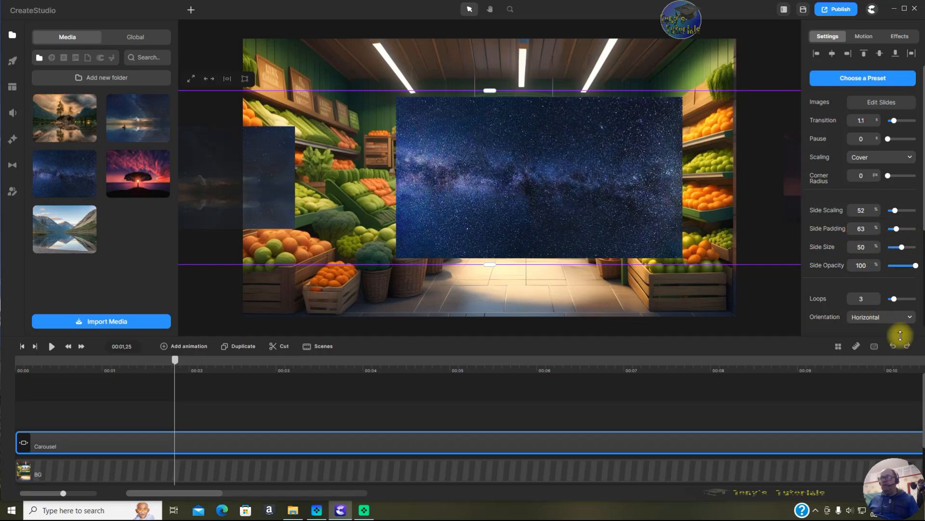
left_click(896, 352)
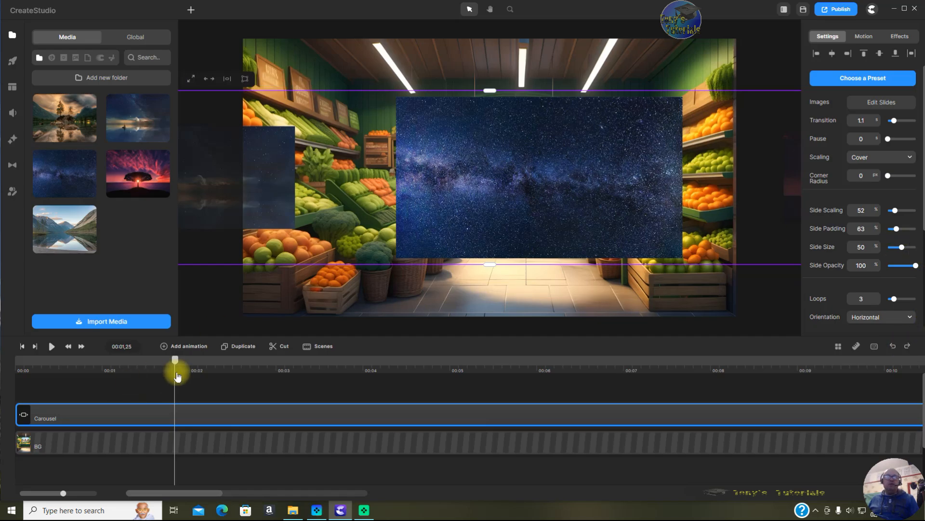
Play the carousel from the start of the timeline and pause it on the sunset tree slide
left_click(20, 347)
left_click_drag(20, 345, 6, 368)
left_click(52, 346)
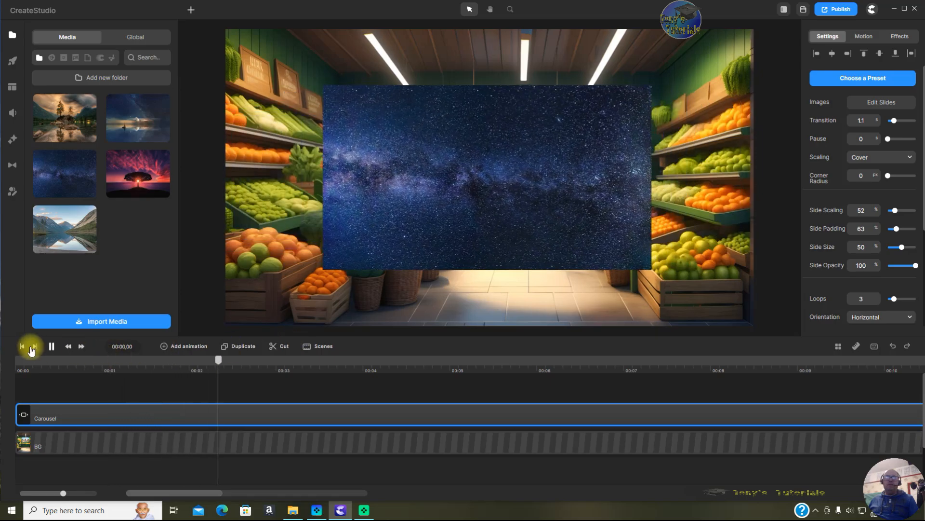
left_click(52, 346)
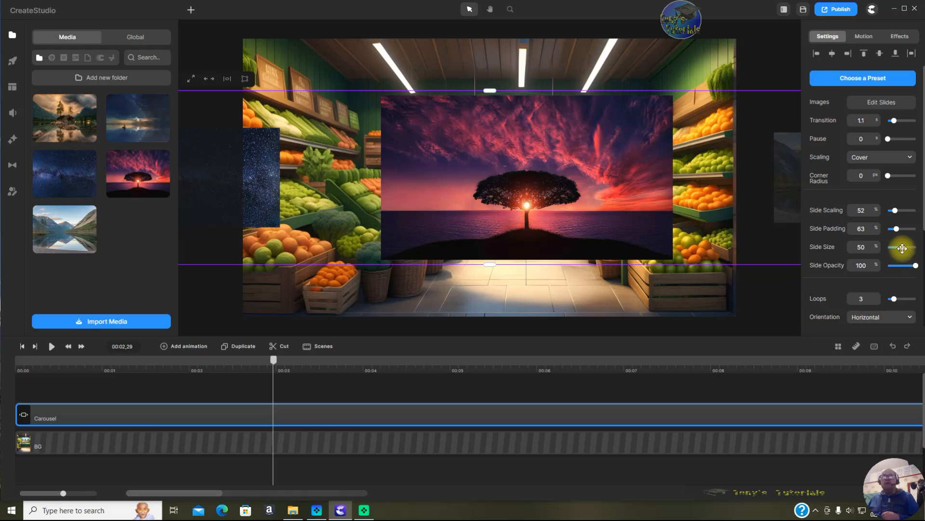
Reduce the carousel's side padding to 13% and its side size to 45%
mouse_move(904, 248)
left_mouse_down()
mouse_move(915, 248)
mouse_move(901, 248)
left_mouse_up()
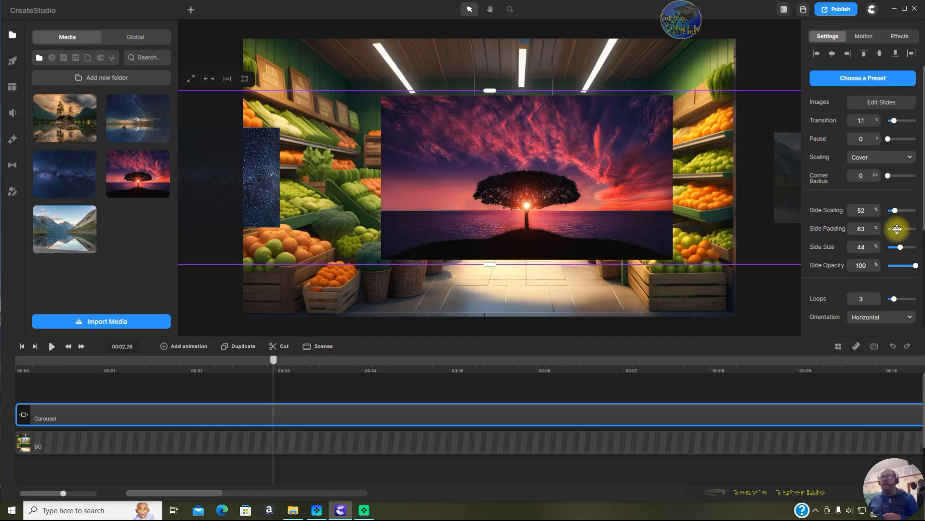
left_click_drag(897, 229, 890, 230)
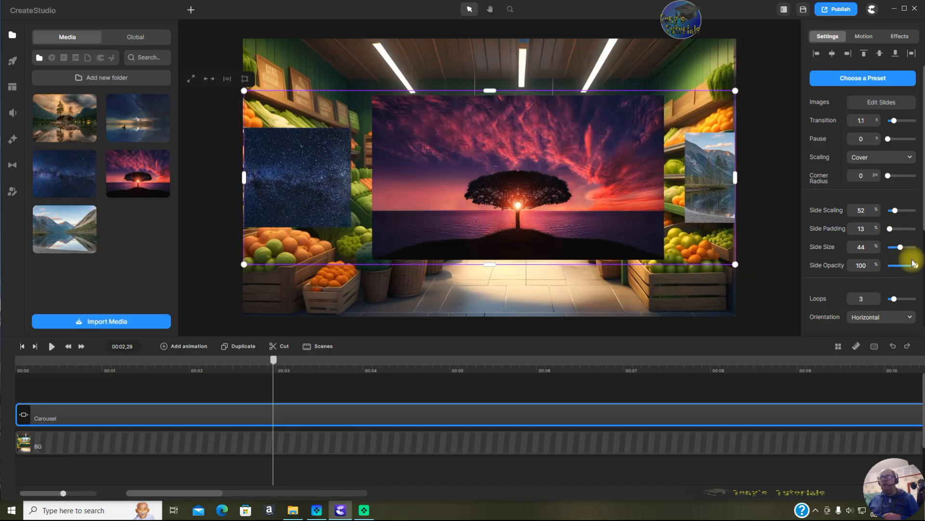
mouse_move(902, 248)
left_mouse_down()
mouse_move(890, 246)
mouse_move(903, 245)
left_mouse_up()
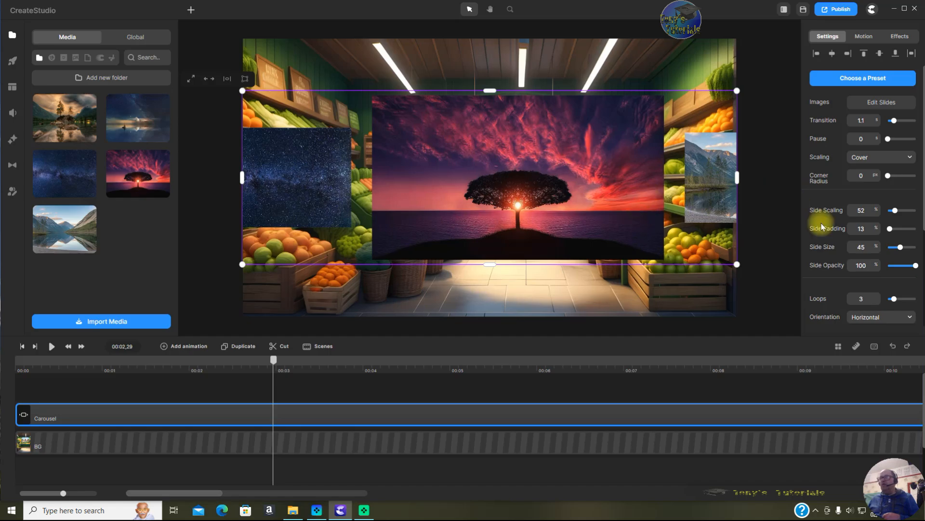
Nudge the carousel slightly left over the background and set its side size to 51% with side opacity at 100%
left_click_drag(521, 174, 514, 174)
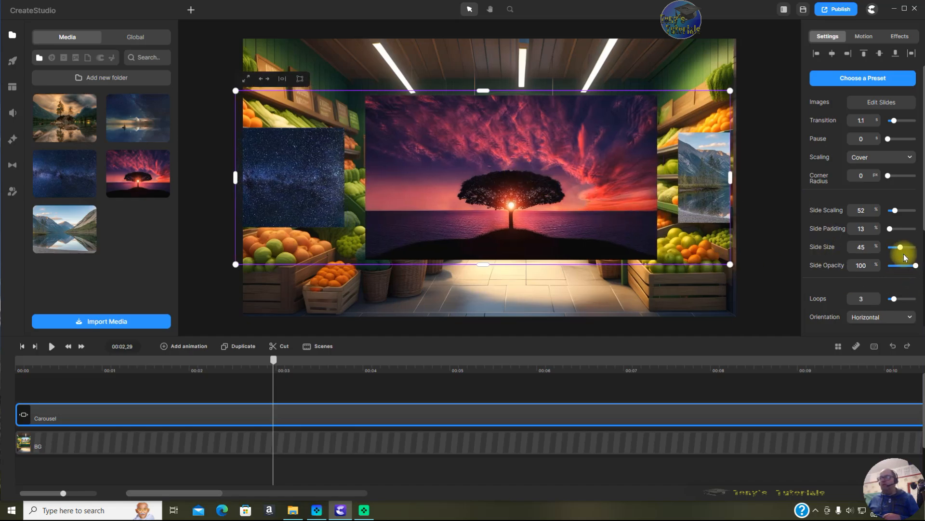
left_click_drag(901, 246, 903, 247)
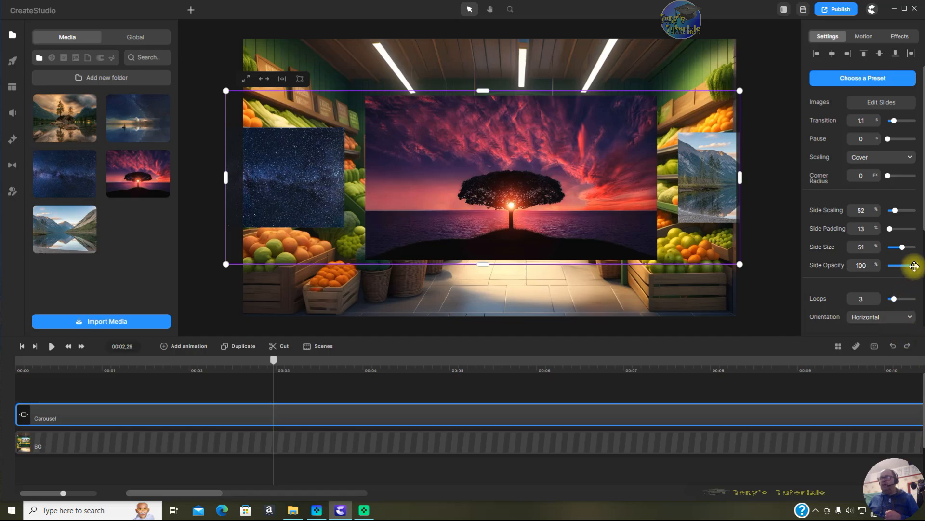
mouse_move(914, 266)
left_mouse_down()
mouse_move(892, 266)
mouse_move(918, 275)
left_mouse_up()
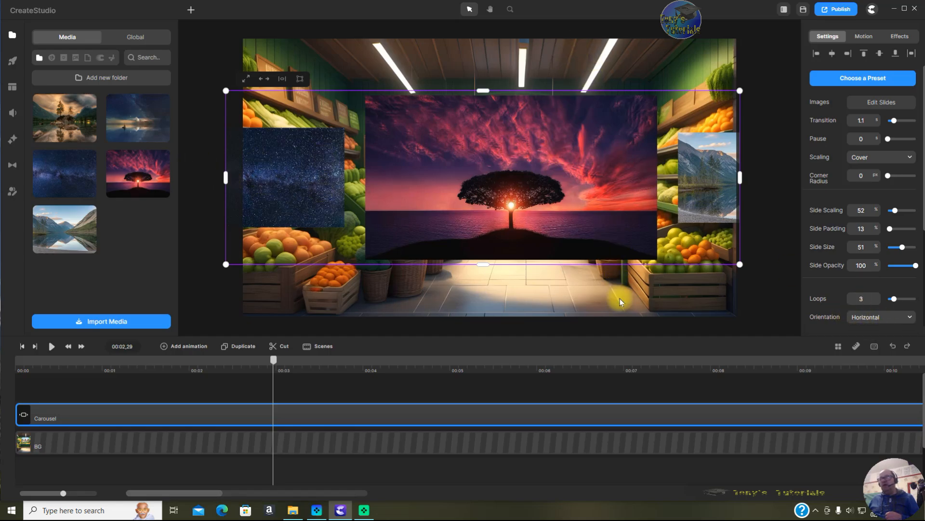
Switch the carousel's orientation to Vertical and preview a few slide transitions
left_click(911, 319)
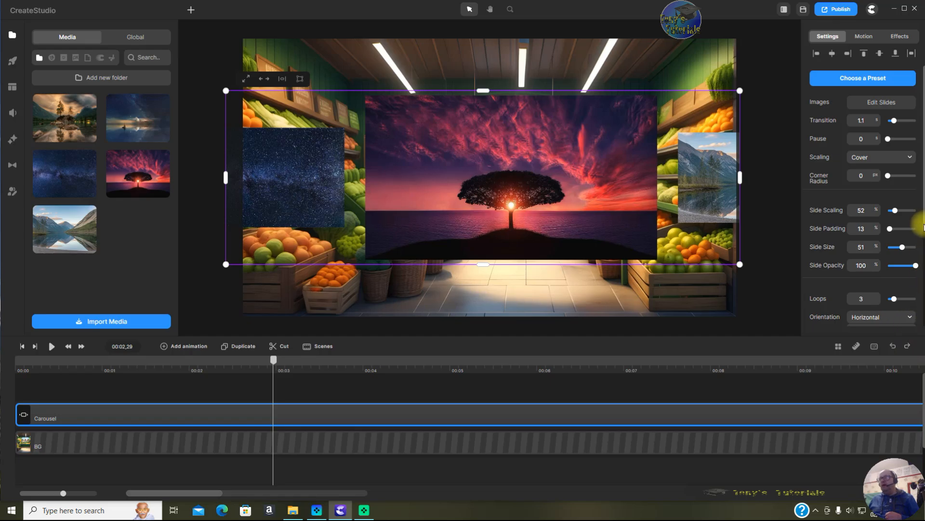
scroll(863, 325, "down", 3)
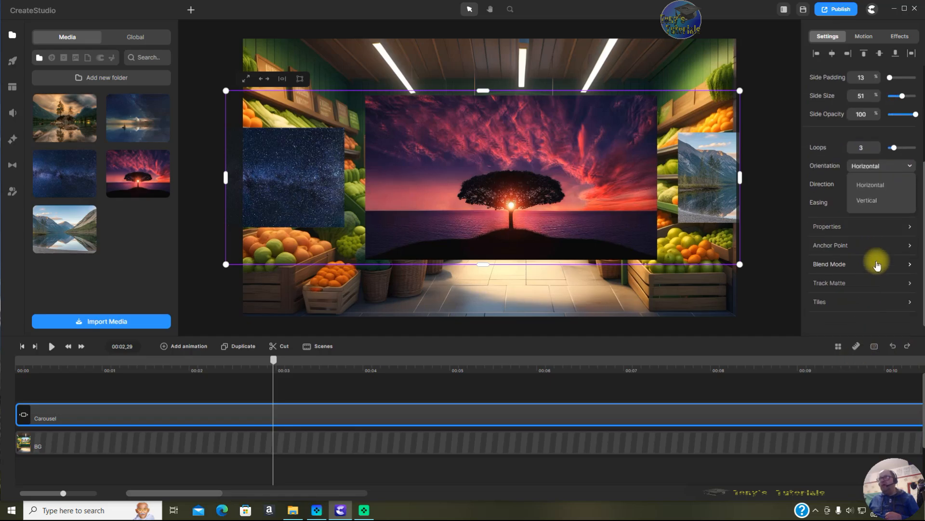
left_click(877, 201)
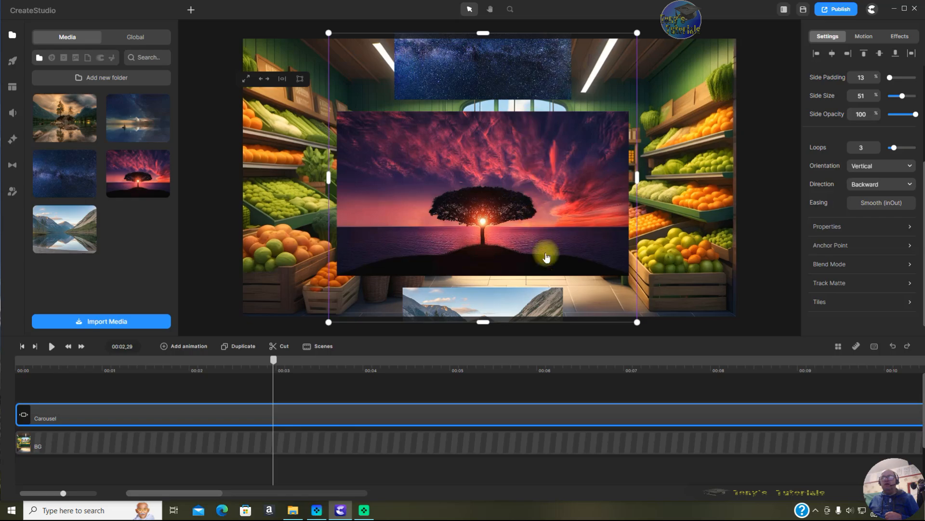
left_click(50, 346)
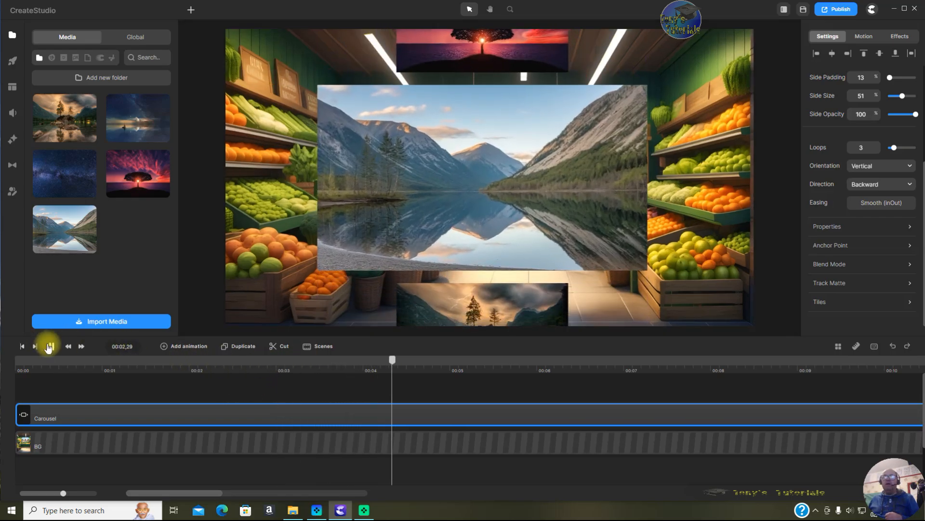
left_click(50, 346)
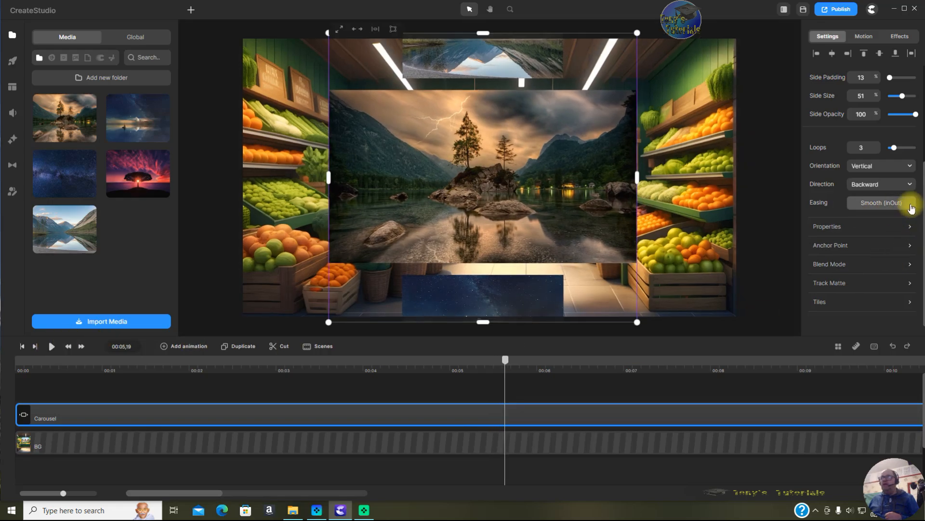
Set the carousel's direction to Forward and preview how the slides move
left_click(897, 185)
left_click(868, 219)
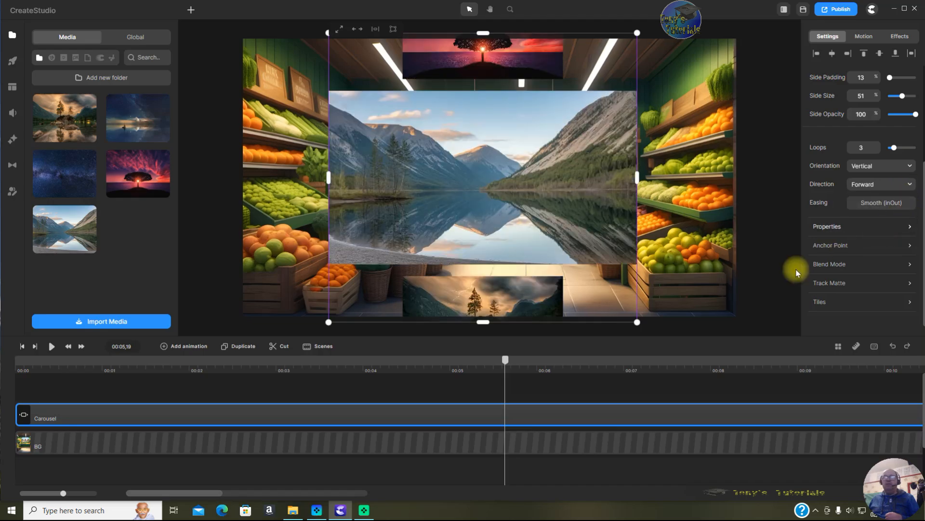
left_click(49, 350)
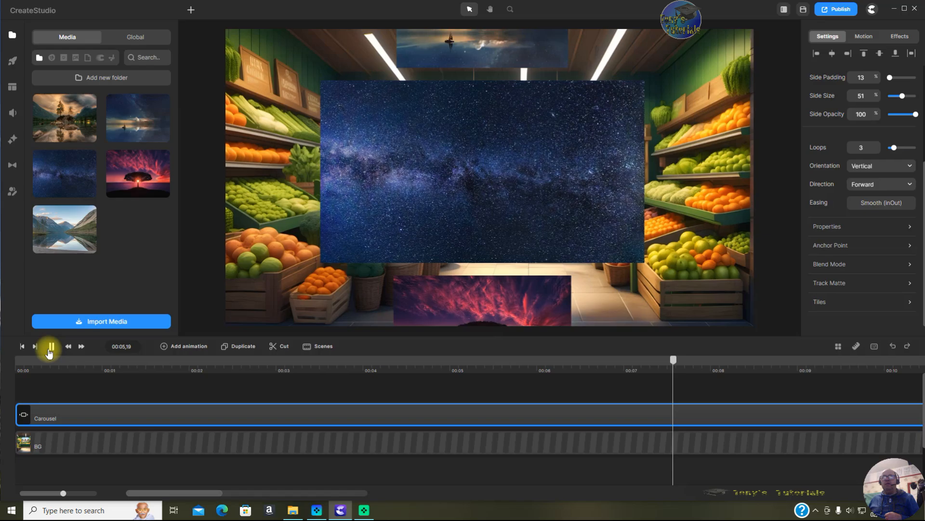
left_click(50, 348)
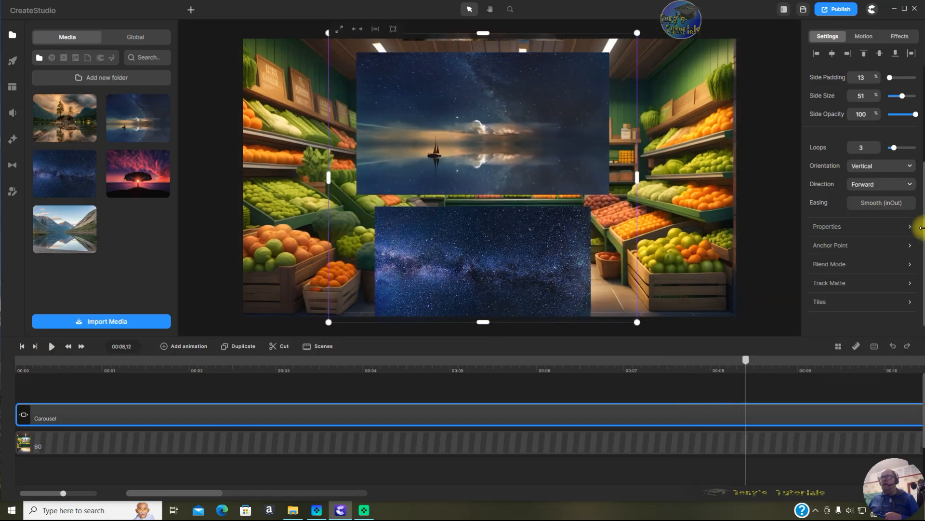
Look over the easing options without changing them, and set the carousel's orientation back to Horizontal
left_click(882, 204)
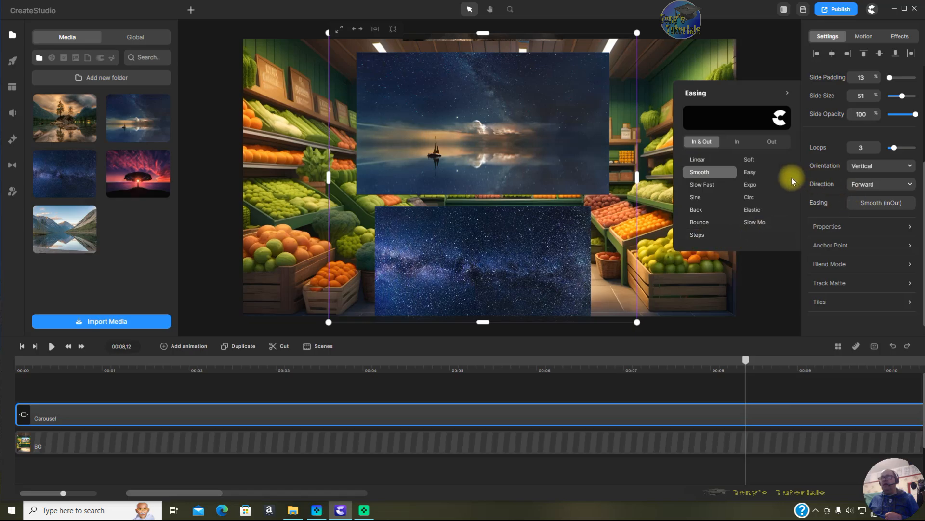
left_click(790, 94)
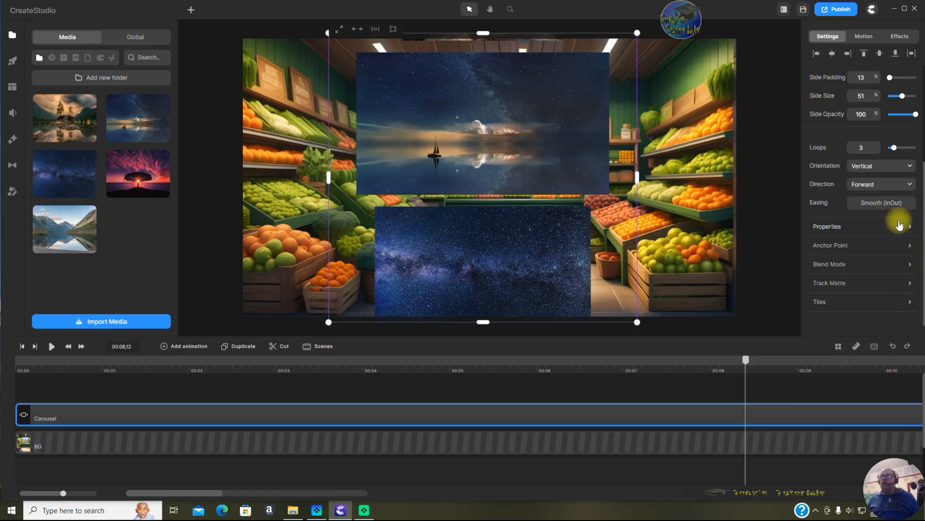
left_click(903, 165)
left_click(898, 190)
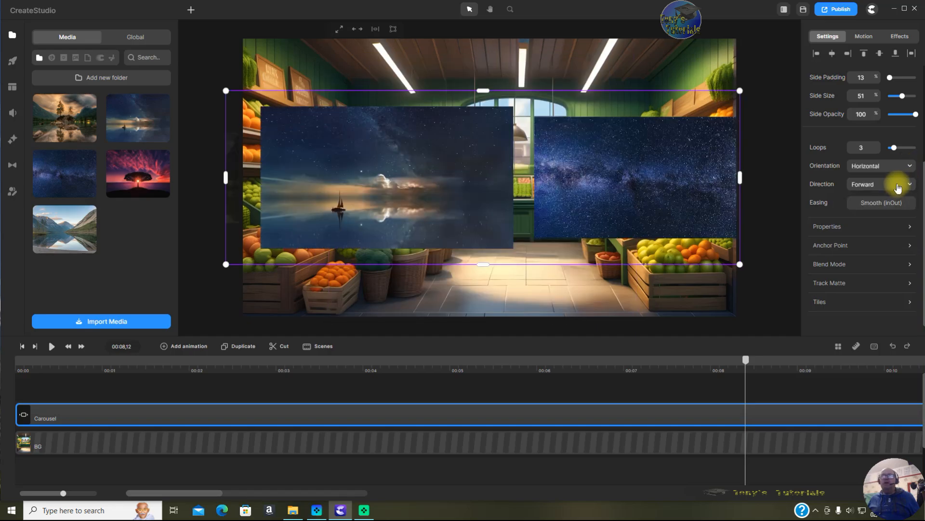
In the carousel's properties, unlink and relink the scale axes and try an opacity of 50% before restoring 100%
left_click(909, 230)
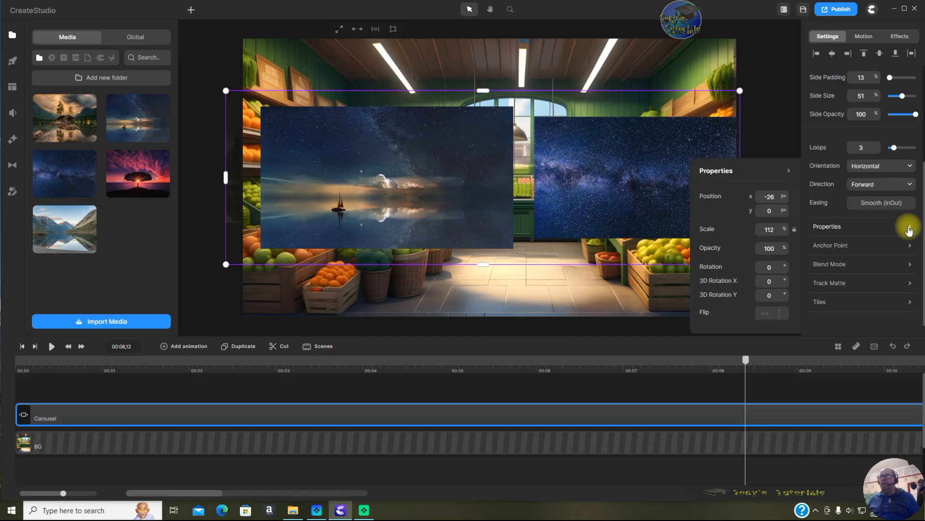
left_click(795, 230)
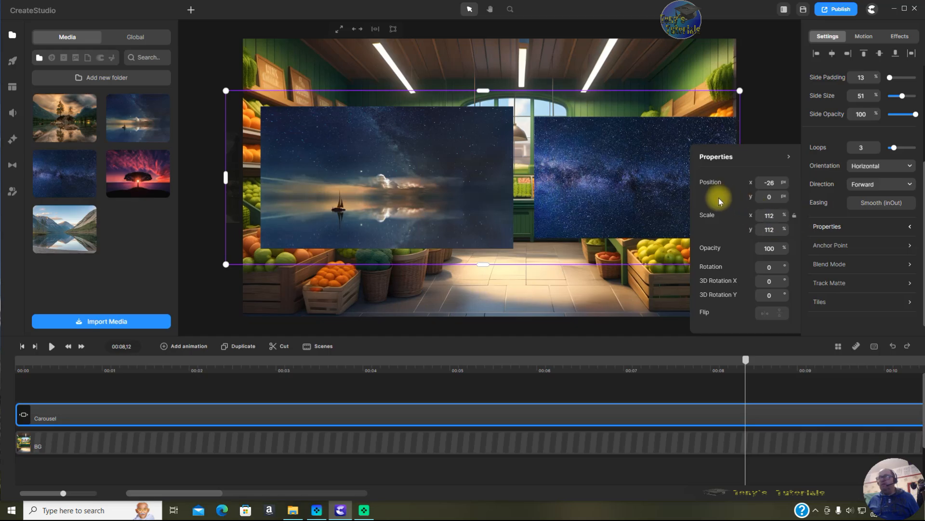
left_click(794, 218)
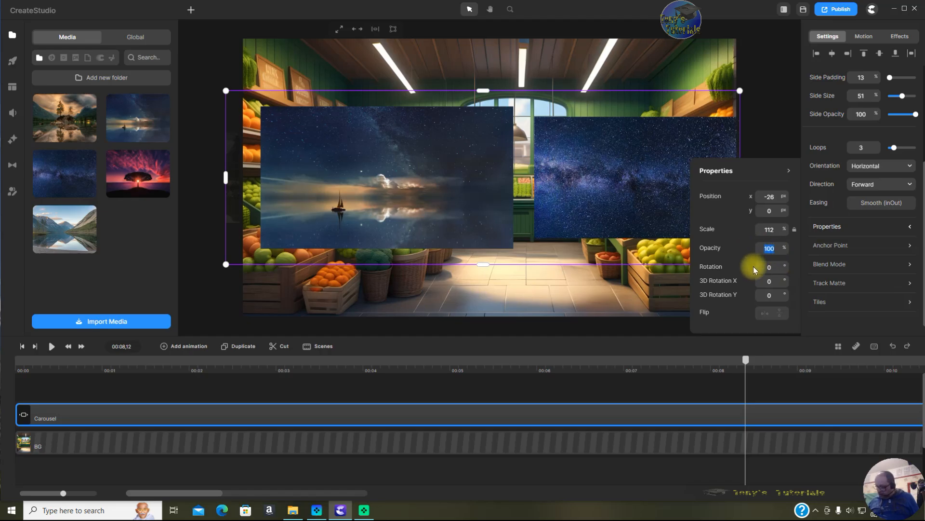
type("5")
type("0")
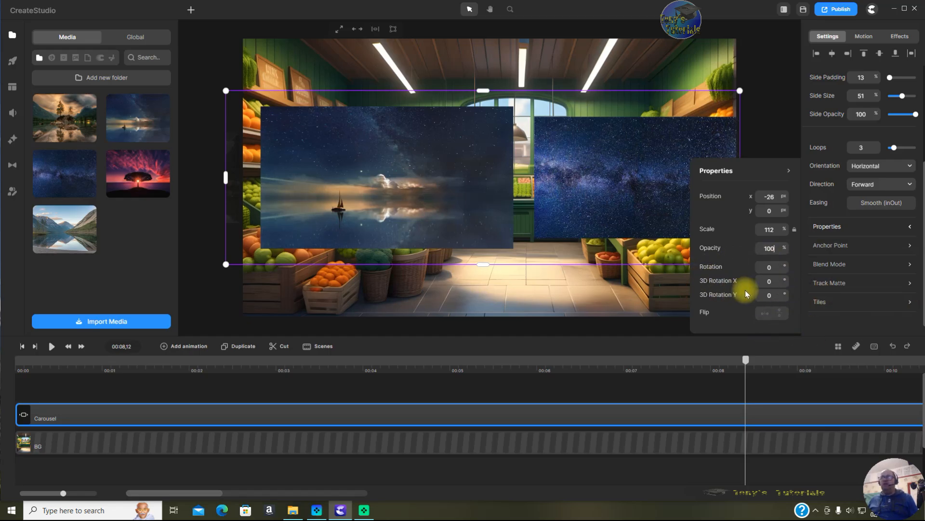
Set the carousel's 3D Rotation X to 45° and preview the tilted slides
double_click(776, 281)
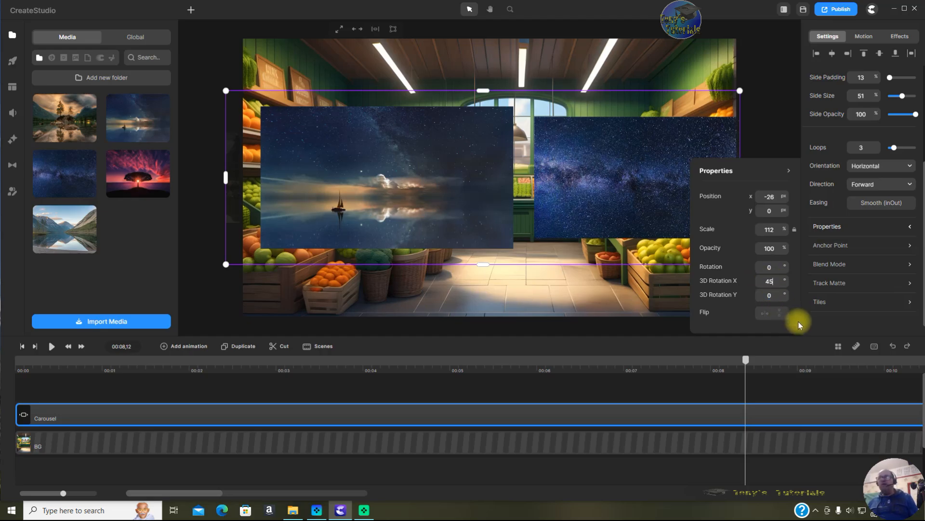
key("Return")
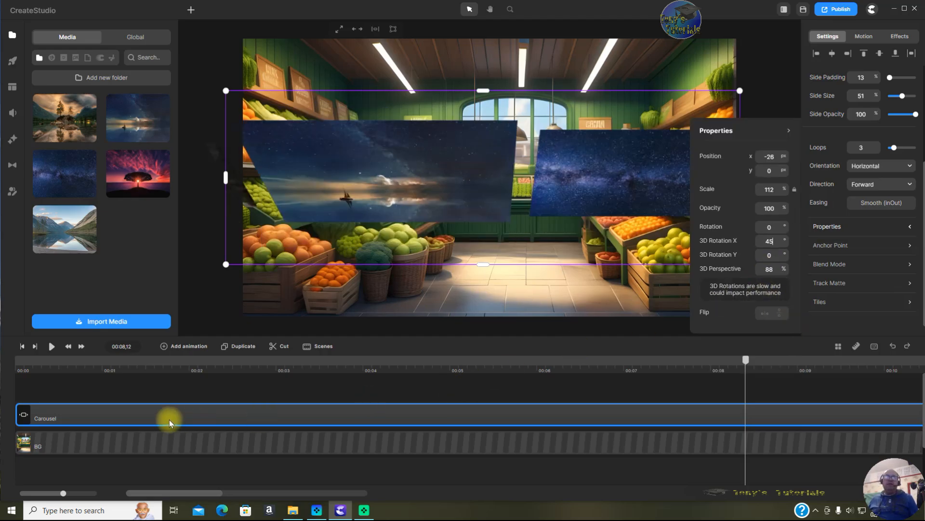
left_click(49, 354)
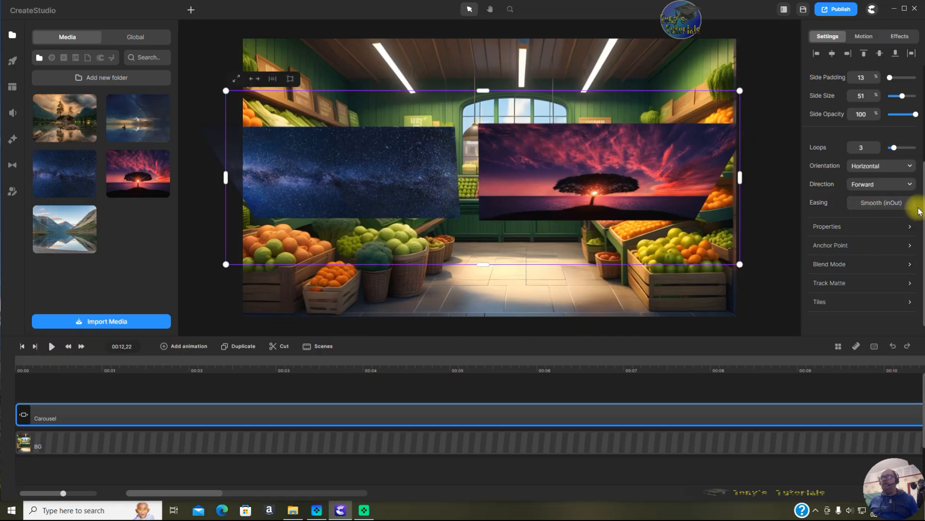
Change the carousel's 3D Rotation X to -45°, preview it and return to the start of the timeline
left_click(866, 226)
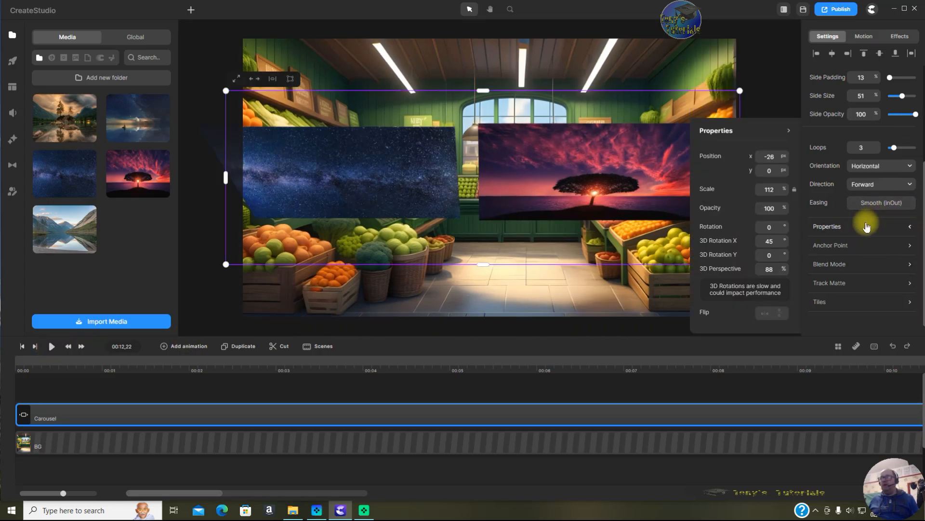
left_click(764, 241)
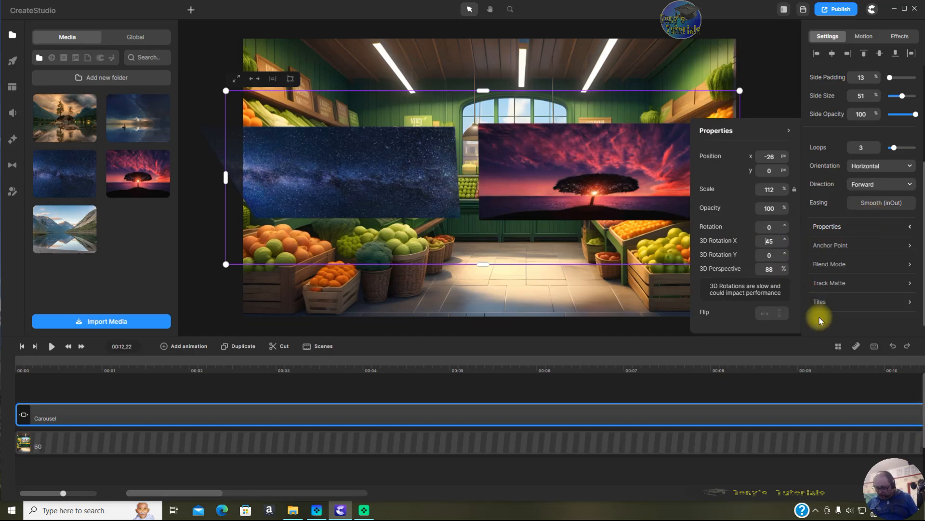
type("-")
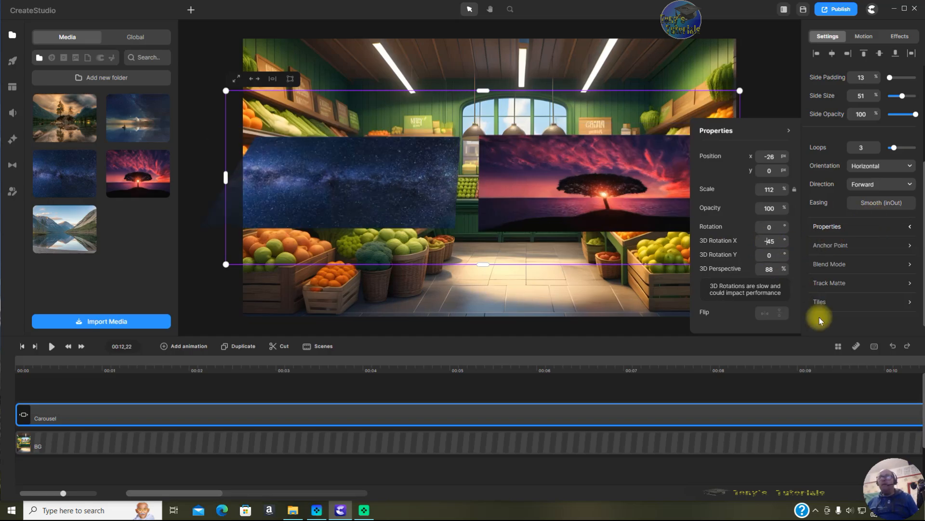
left_click(52, 346)
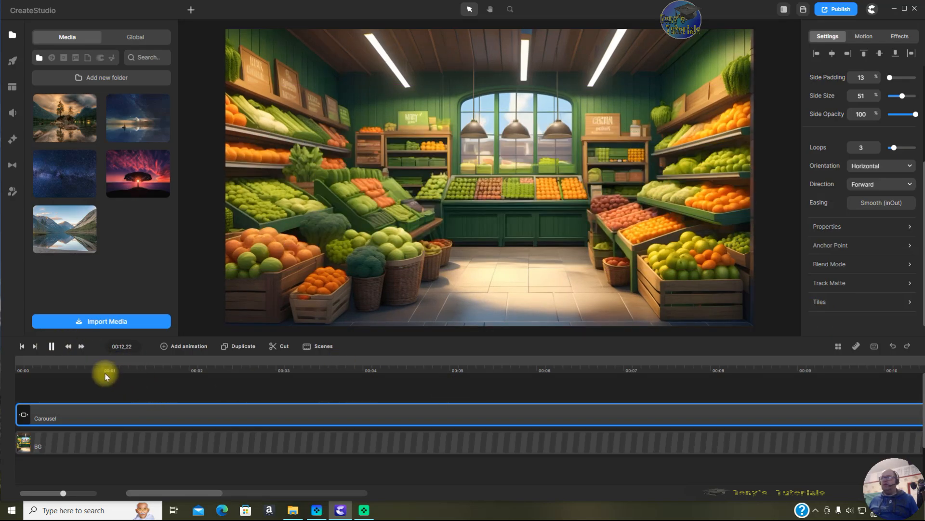
left_click(22, 347)
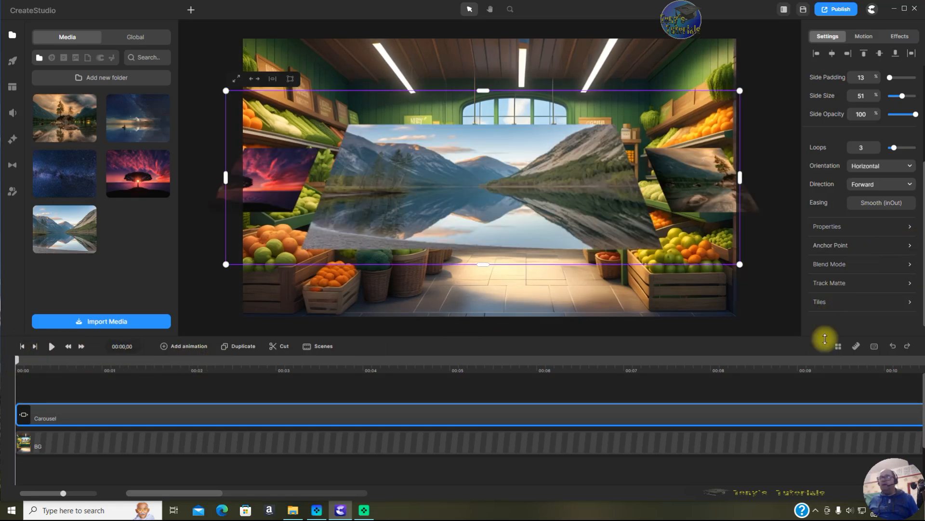
Reset the carousel's 3D Rotation X to 0° in its properties
left_click(842, 230)
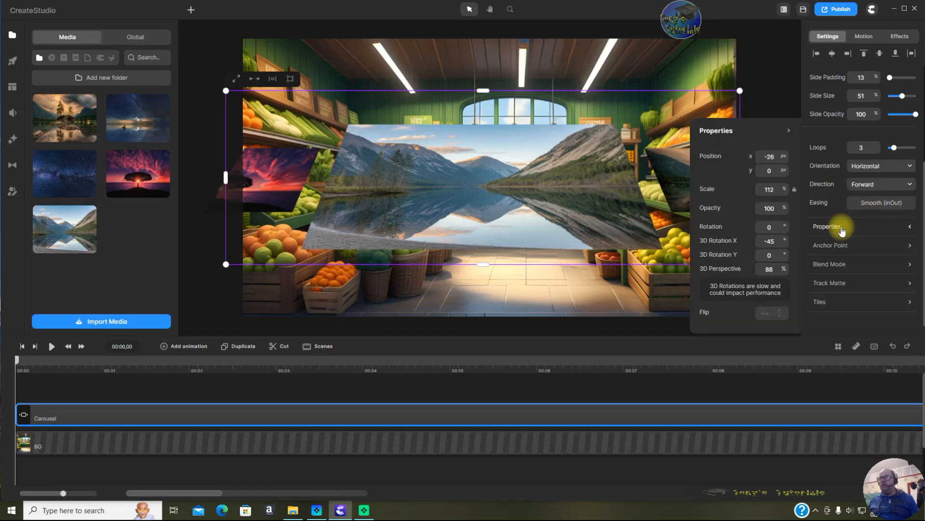
double_click(778, 241)
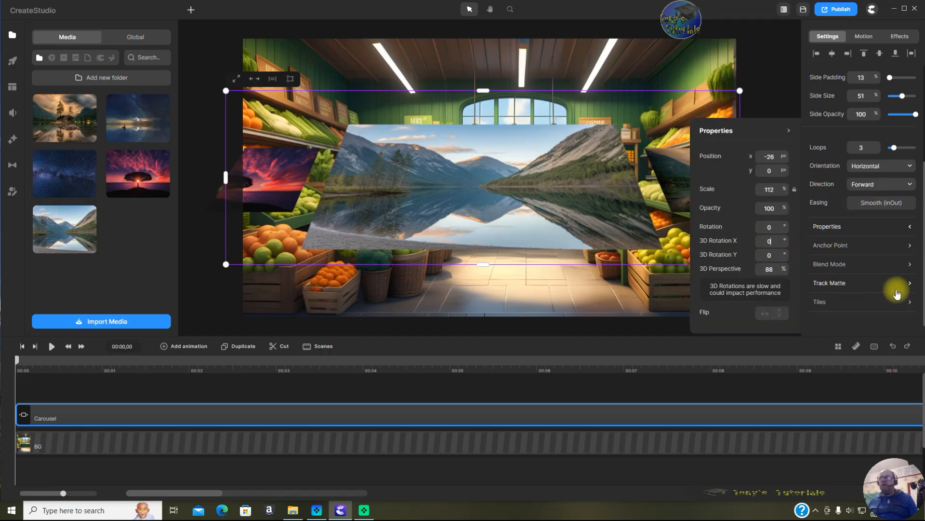
type("0")
left_click(756, 253)
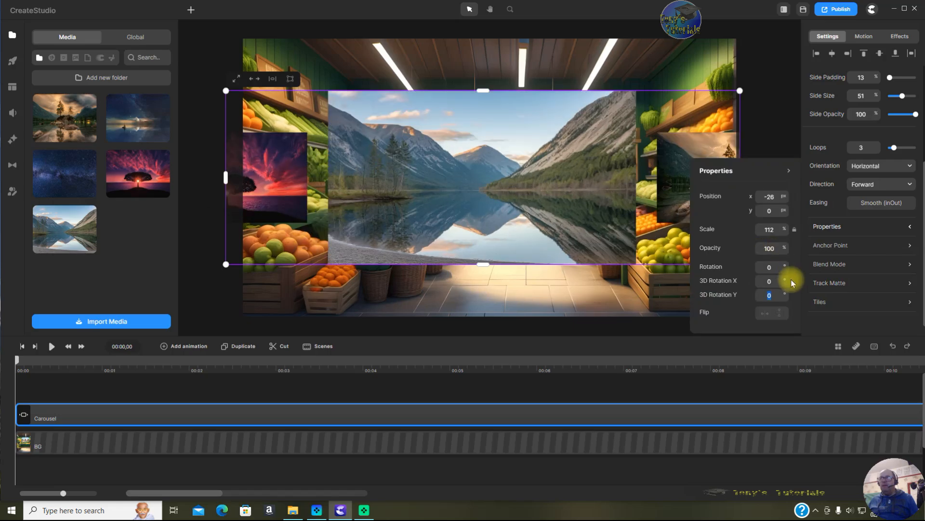
Set the carousel's 3D Rotation Y to 45° and preview the slides turned sideways
left_click(763, 280)
left_click(774, 295)
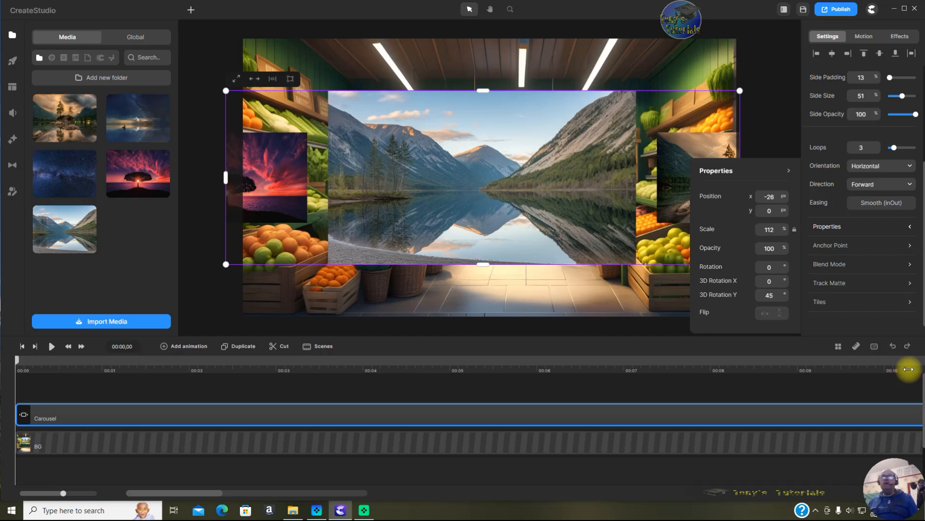
type("45")
key("Return")
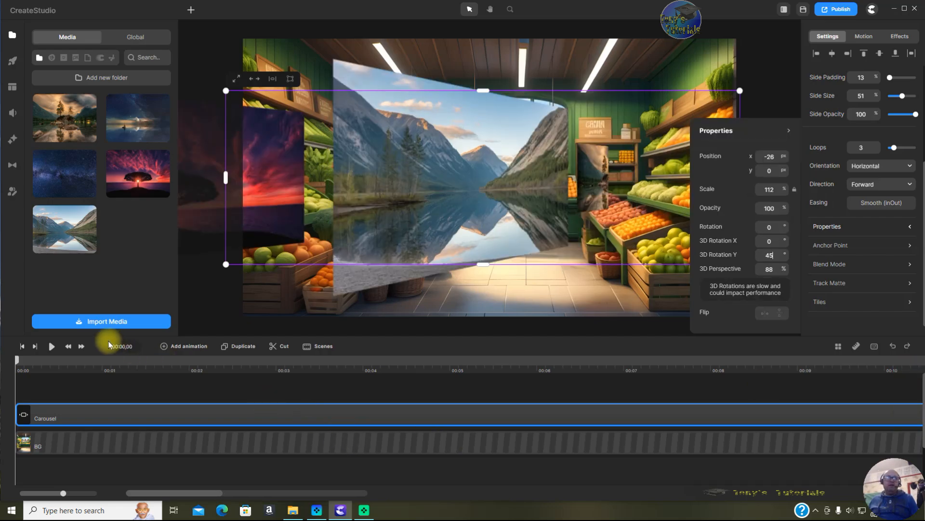
left_click(52, 347)
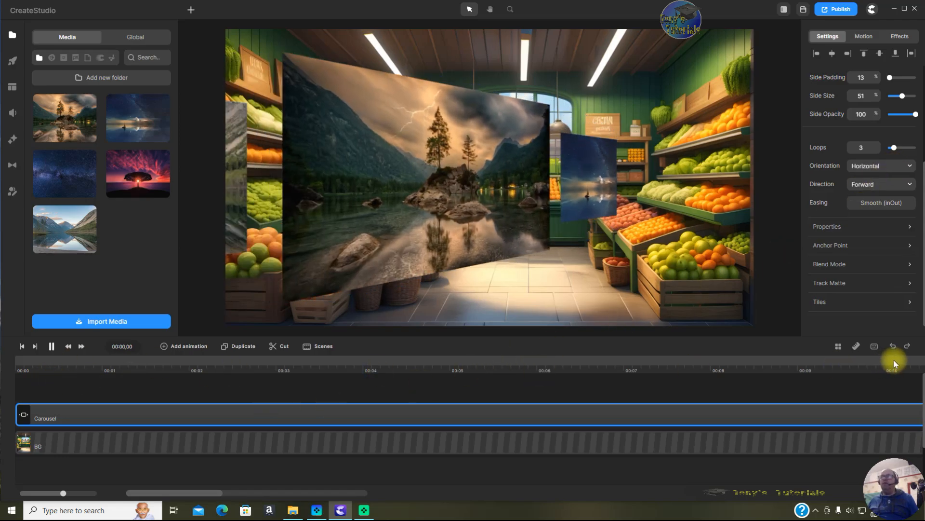
Change the carousel's 3D Rotation Y to -45° and preview it from the start of the timeline
left_click(839, 230)
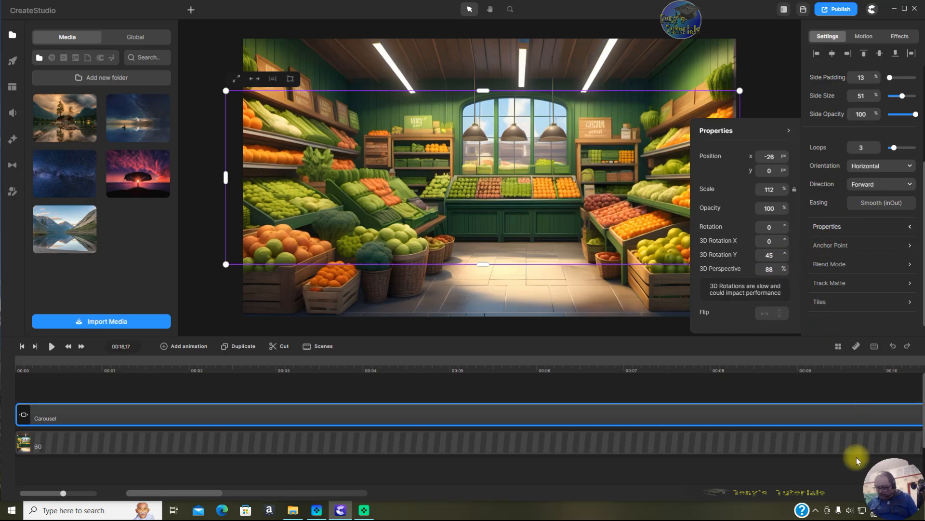
type("-")
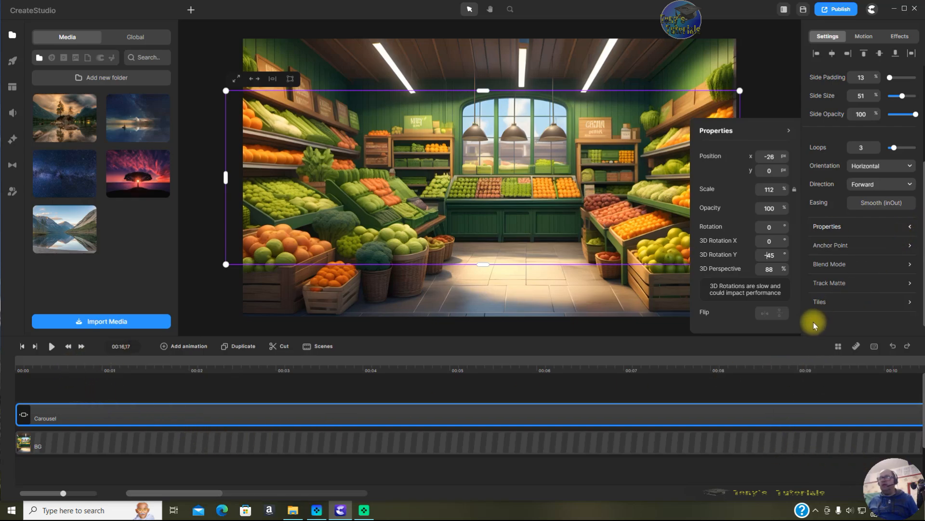
left_click(21, 348)
left_click(52, 346)
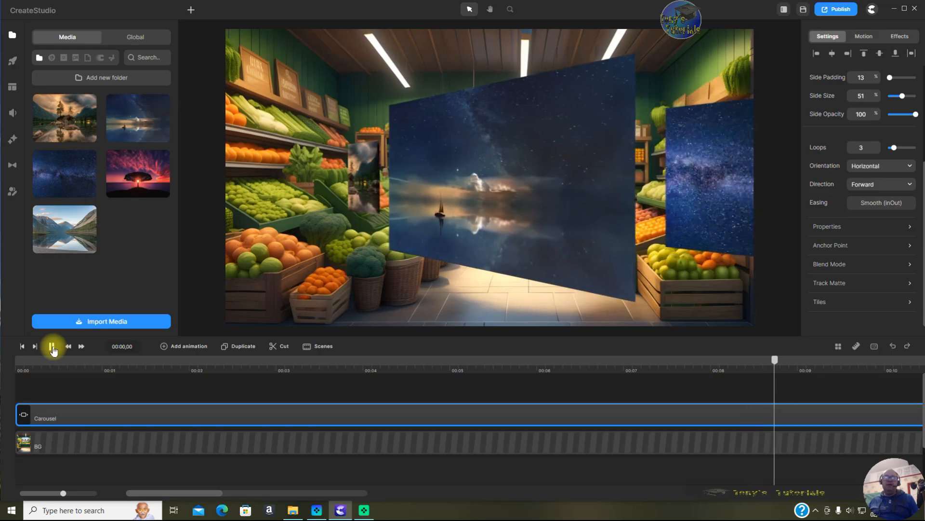
Pause the preview, narrow the carousel to about half its width by moving its left edge inward, and play it again
left_click(51, 346)
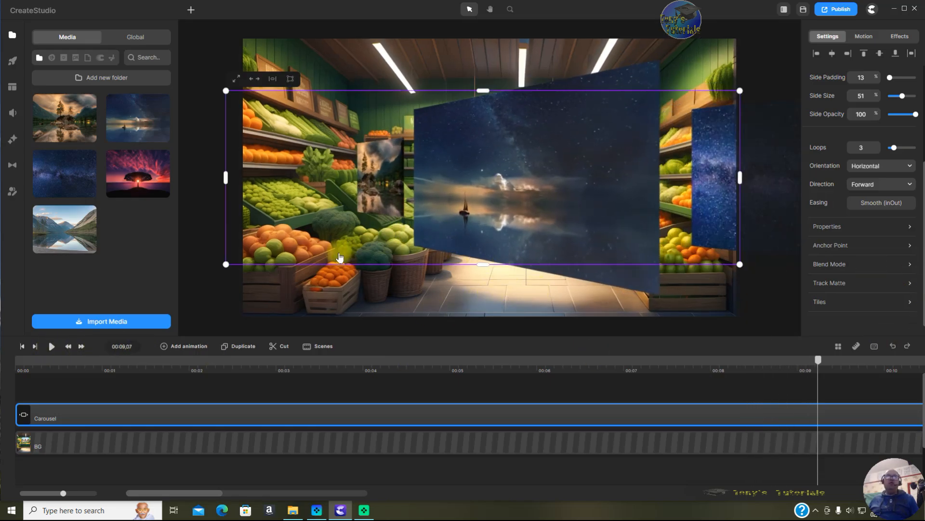
left_click_drag(225, 178, 458, 177)
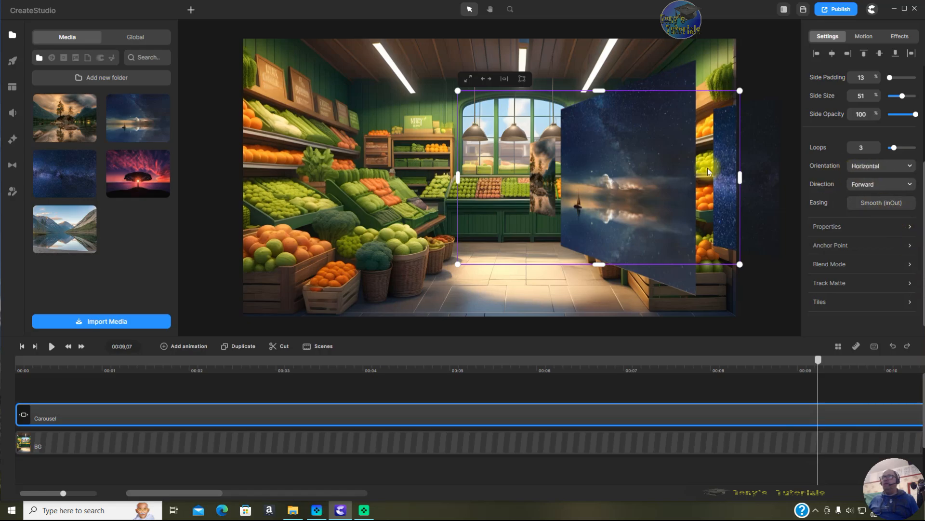
key("space")
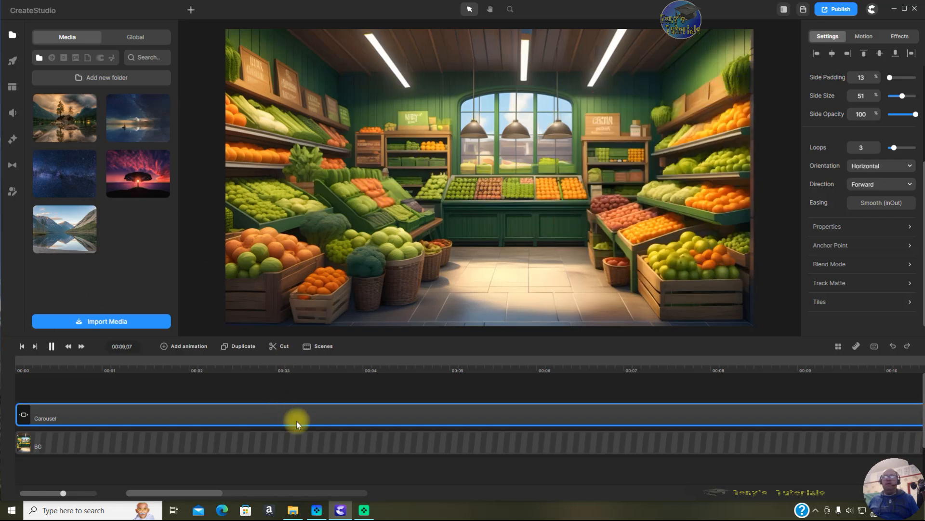
Undo the carousel's width change and both 3D Rotation Y changes, and return to the start of the timeline
left_click(893, 347)
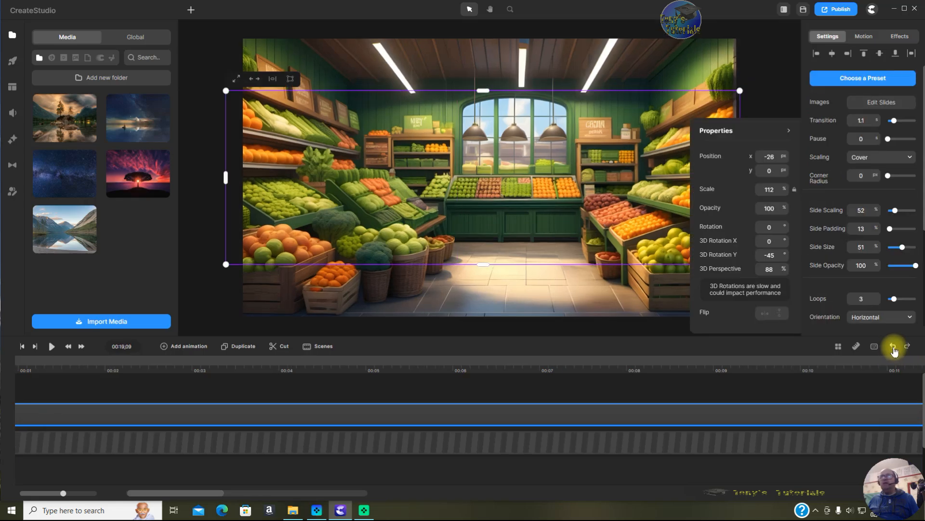
left_click(893, 347)
left_click(893, 347)
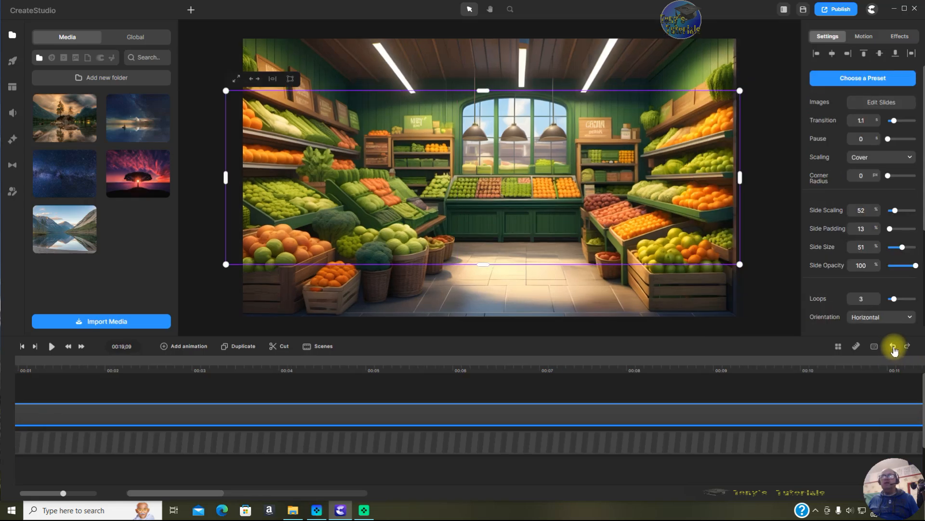
left_click(22, 346)
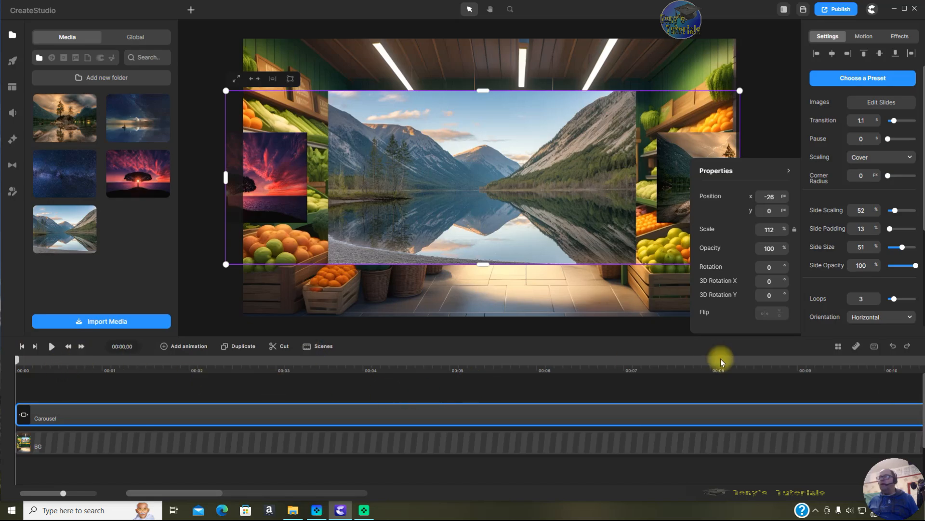
Try flipping the carousel horizontally and vertically in its properties, and flip it back both ways
left_click(765, 77)
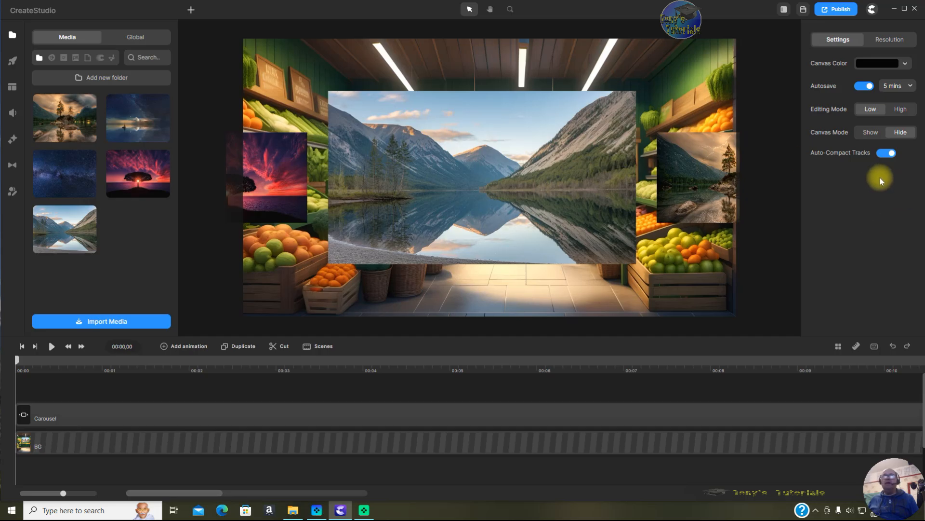
left_click(188, 413)
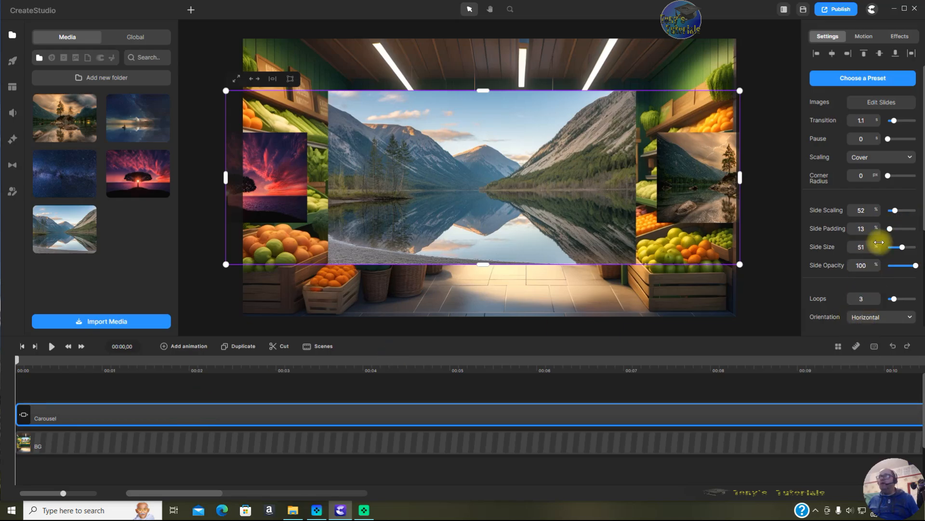
scroll(879, 202, "down", 3)
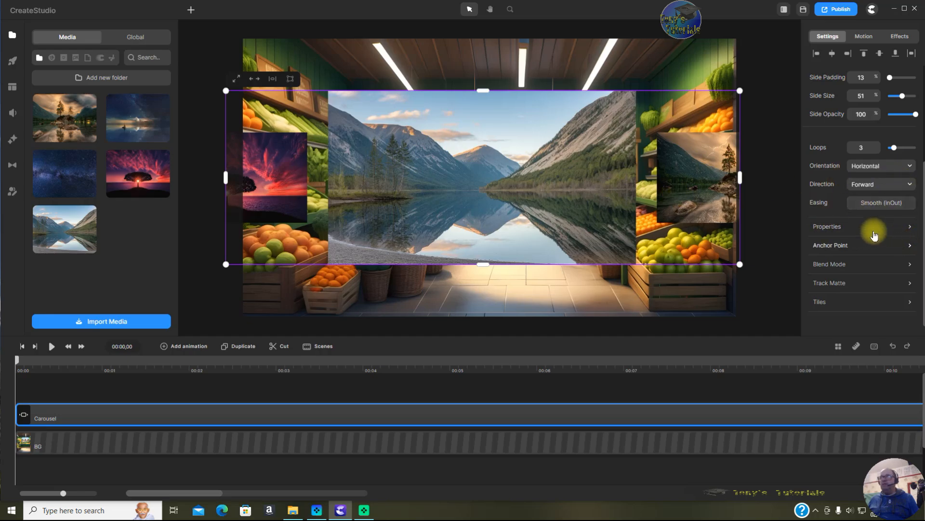
left_click(847, 226)
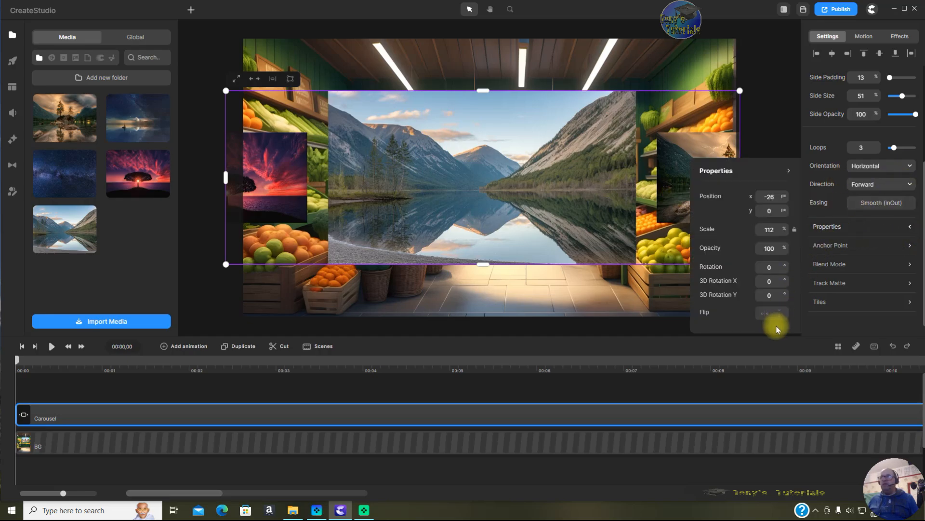
left_click(762, 315)
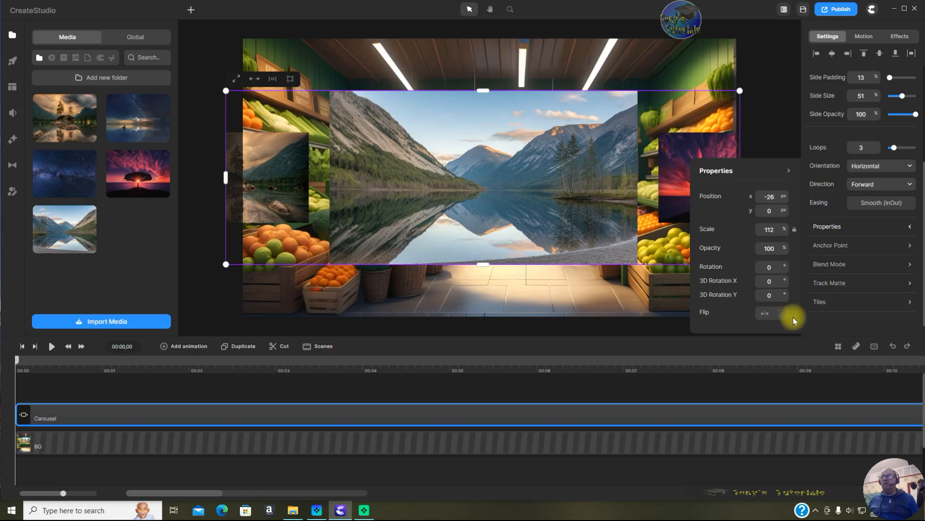
left_click(780, 314)
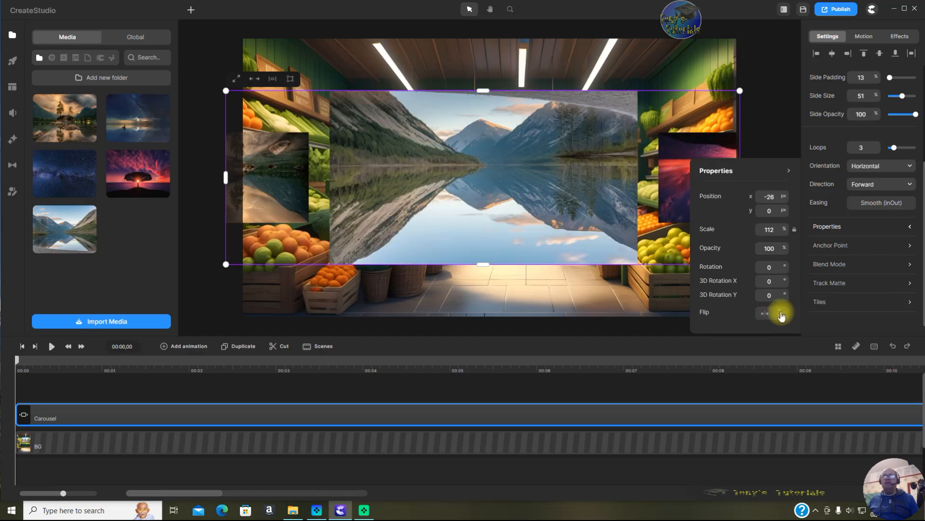
left_click(765, 314)
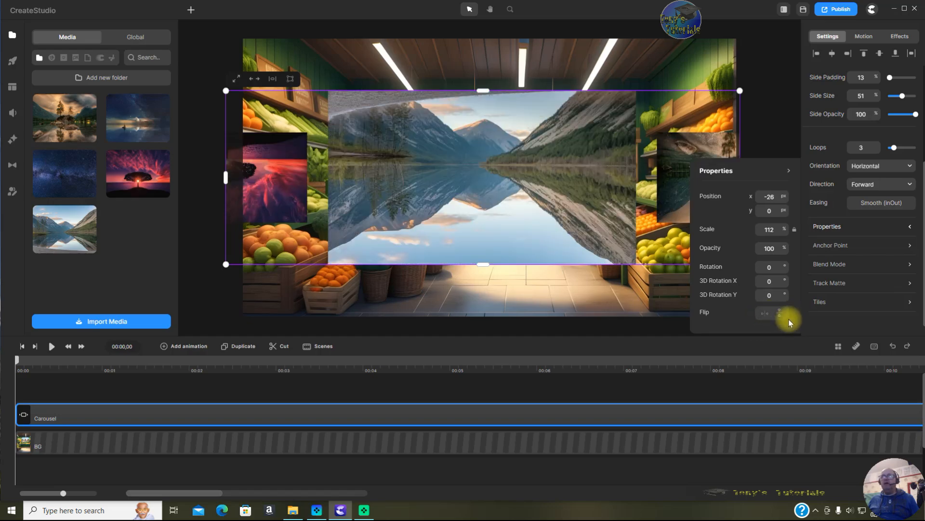
left_click(780, 313)
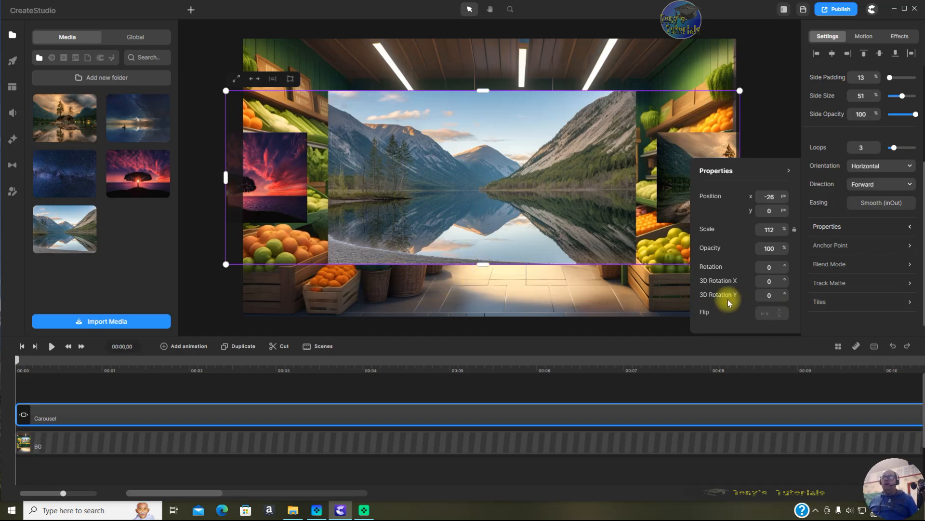
left_click(789, 173)
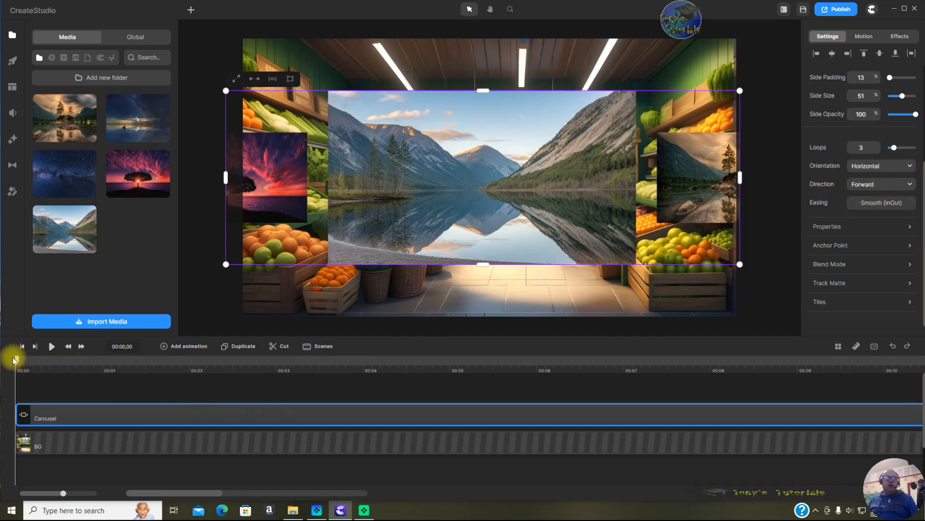
Set the carousel's direction to Backward and preview the reversed slide movement
left_click_drag(13, 359, 210, 376)
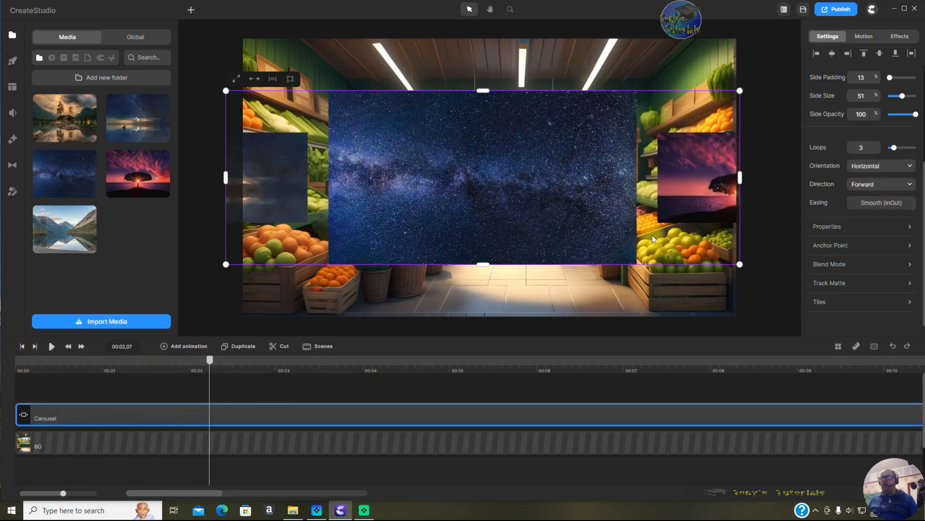
left_click(911, 185)
left_click(898, 205)
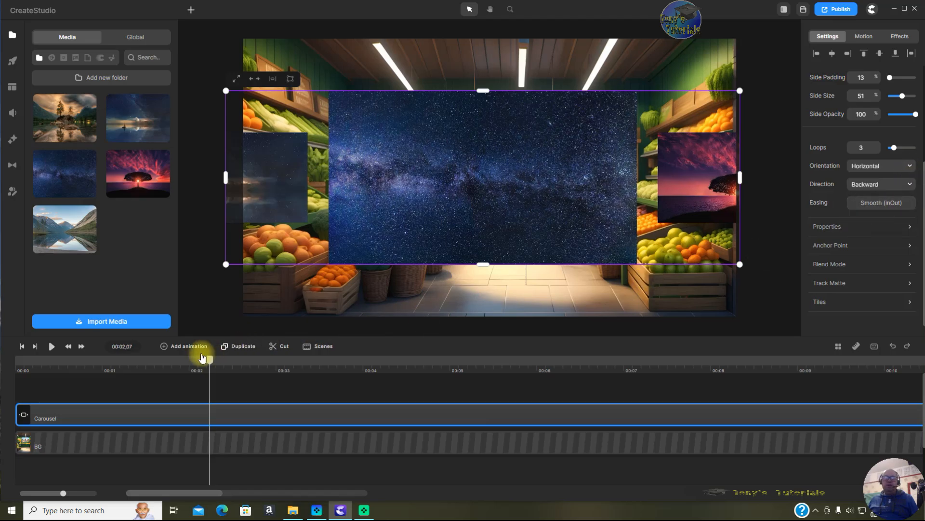
left_click(52, 347)
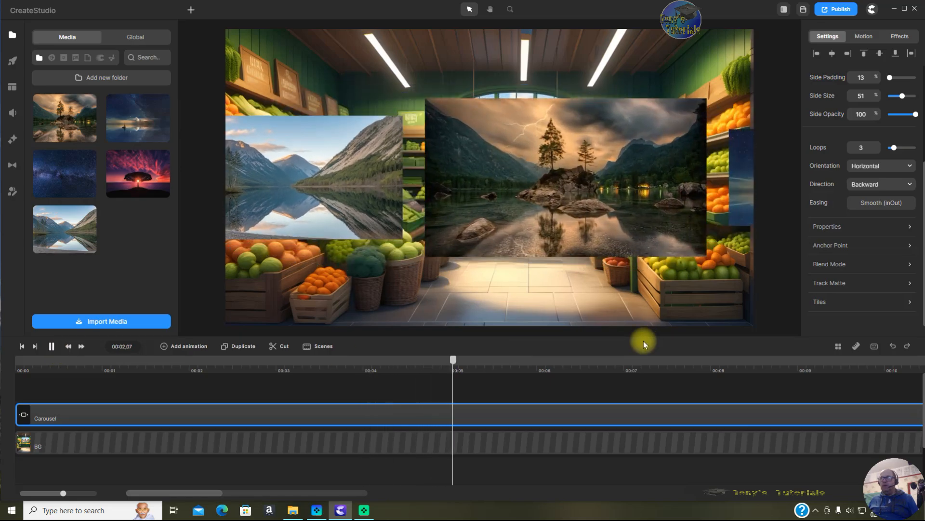
left_click(49, 351)
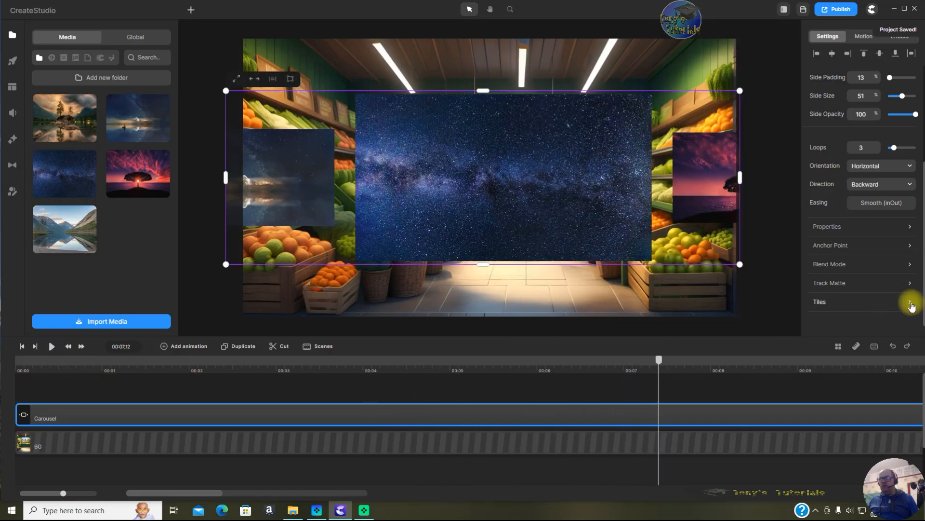
Activate Tiles for the carousel with both margins left at 0% and preview it from the start
left_click(908, 302)
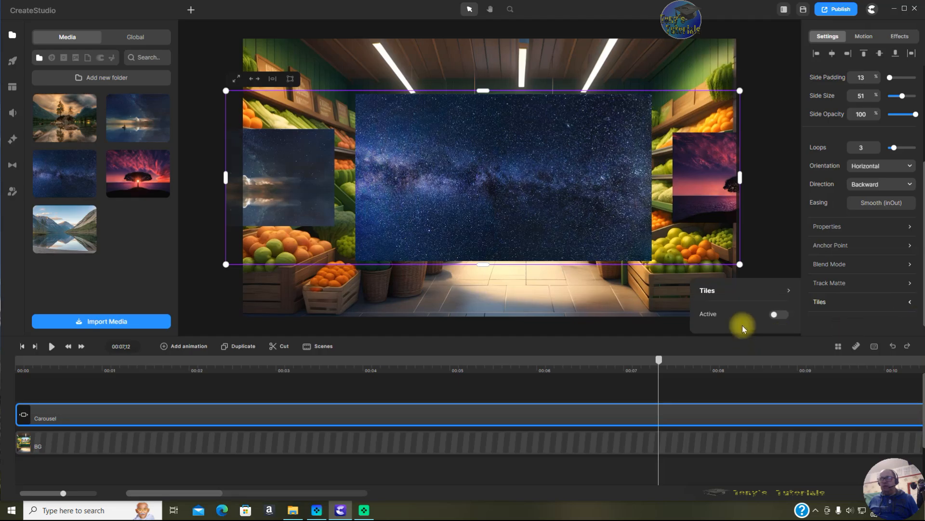
left_click(775, 316)
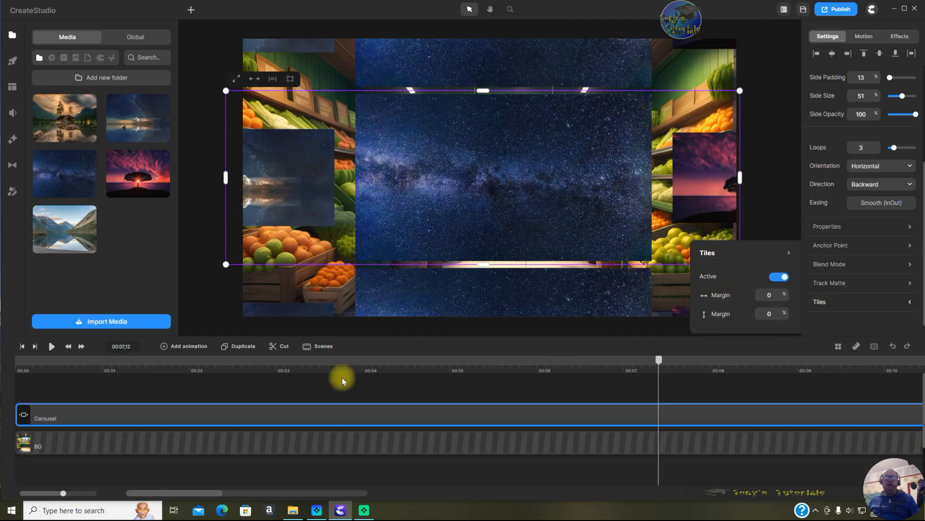
left_click(22, 346)
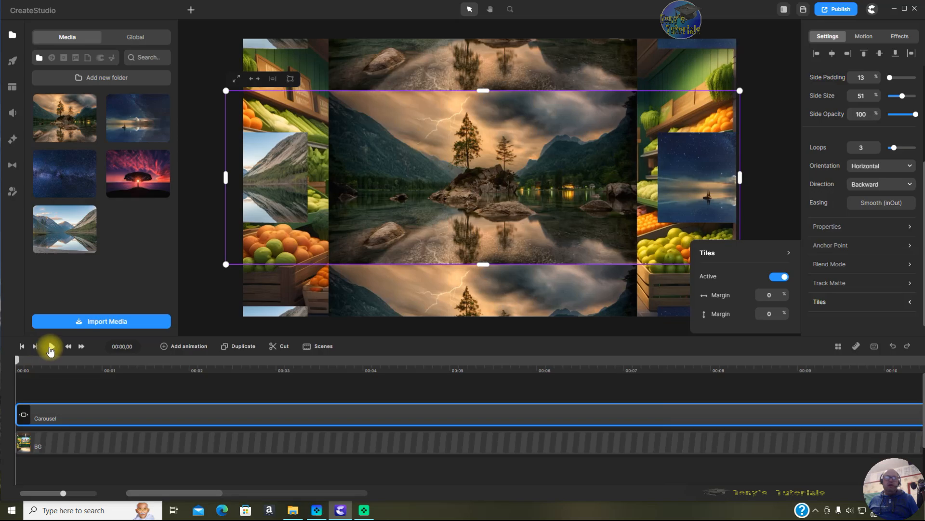
left_click(51, 346)
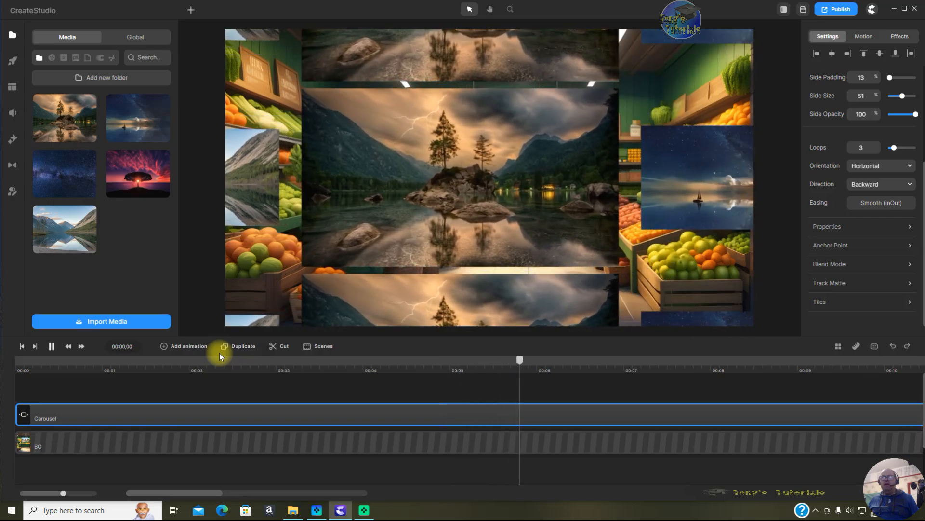
left_click(52, 346)
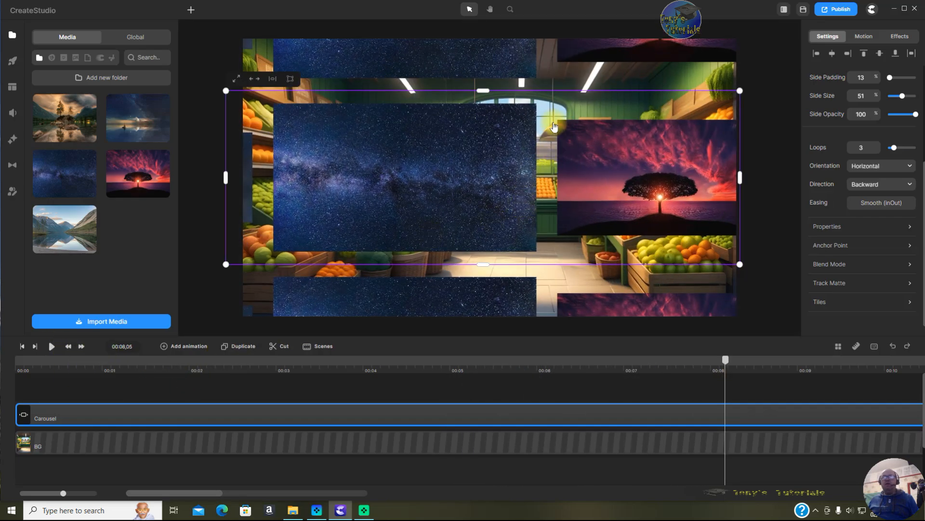
Rotate the tiled carousel clockwise on the canvas to a diagonal slant and preview it
left_click_drag(534, 83, 566, 99)
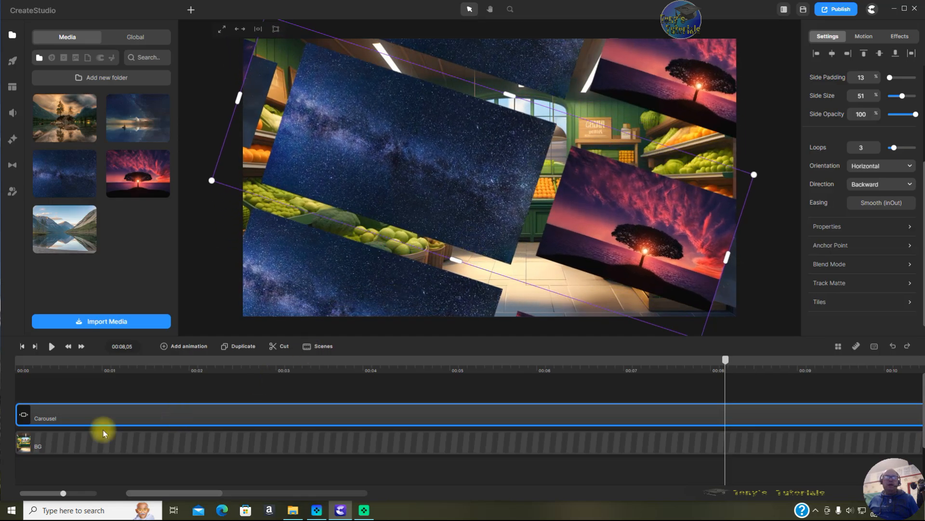
left_click(52, 346)
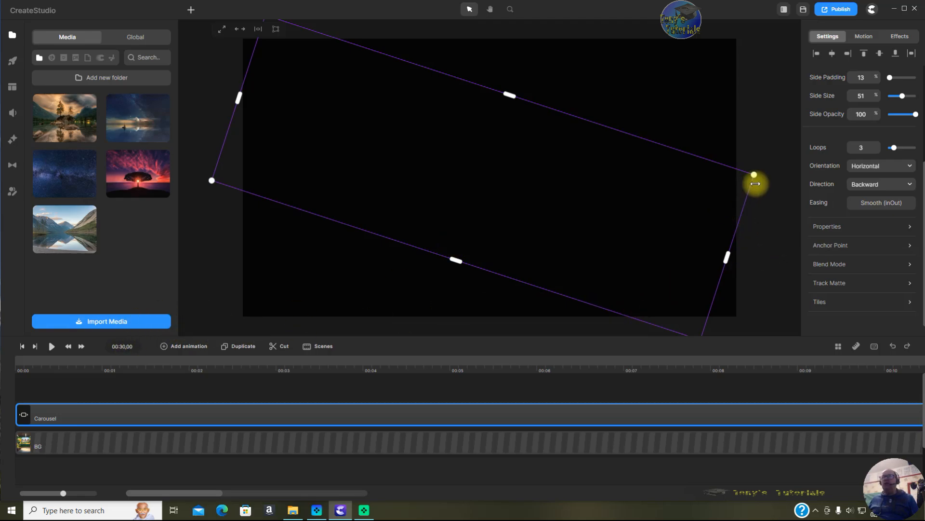
Undo the carousel's diagonal rotation and preview the level tiled carousel from the start
left_click(893, 346)
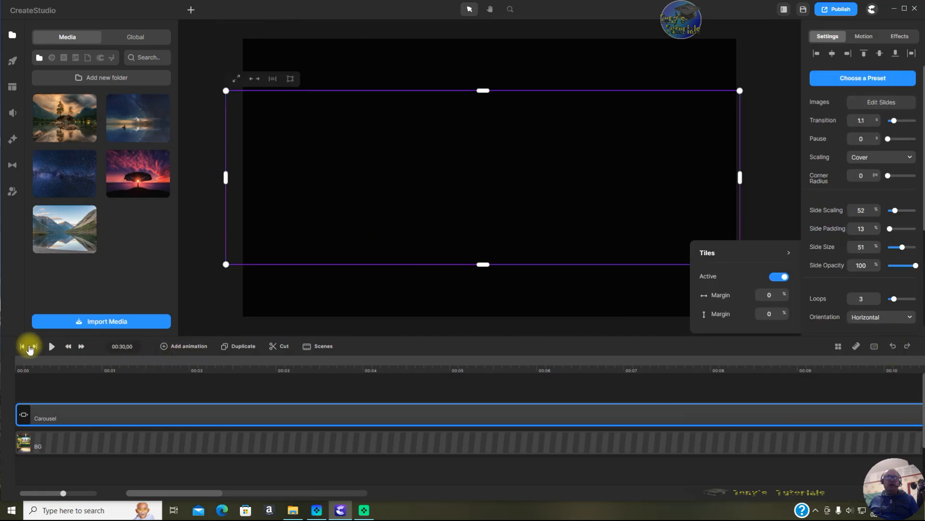
left_click(22, 348)
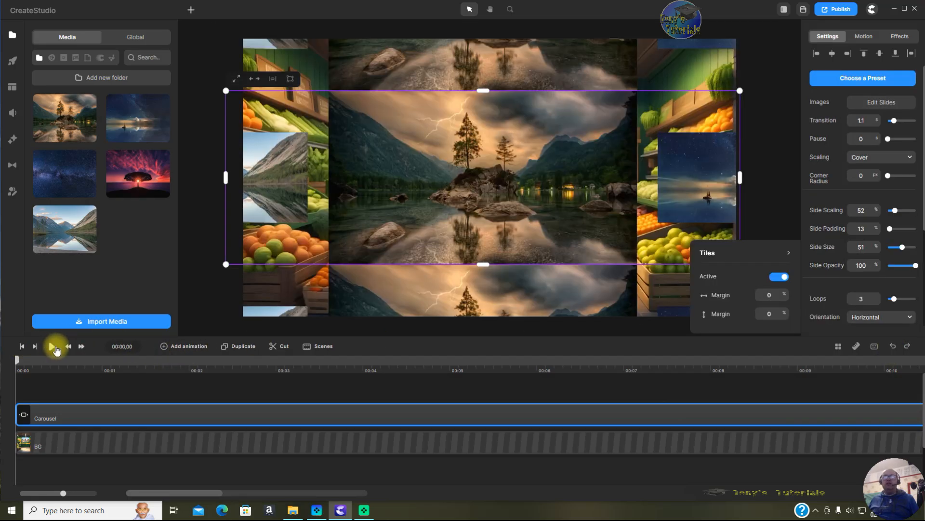
left_click(53, 347)
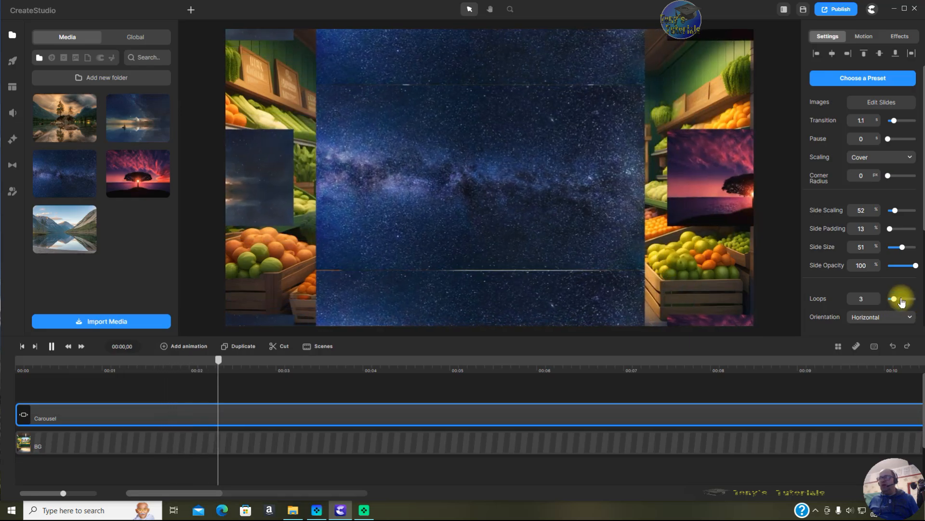
Deactivate Tiles for the carousel and close the tile settings
scroll(900, 299, "down", 3)
left_click(903, 302)
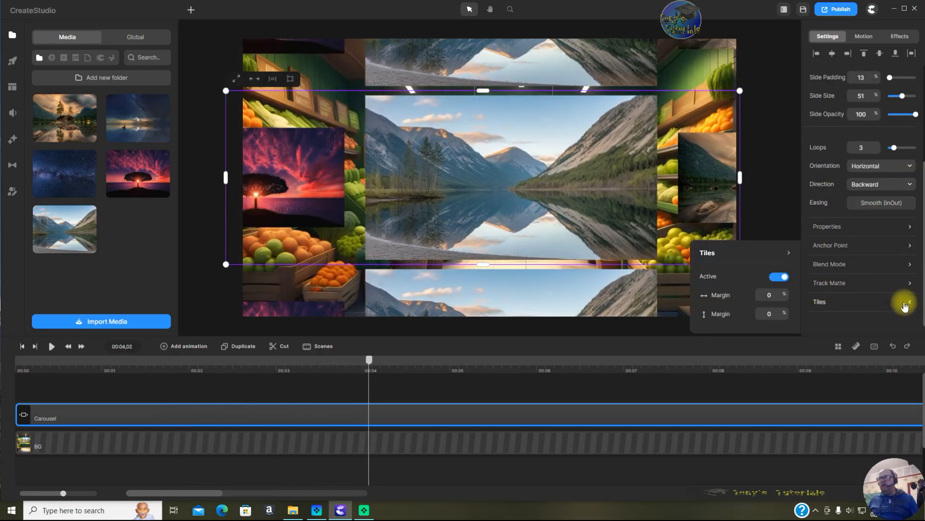
left_click(781, 278)
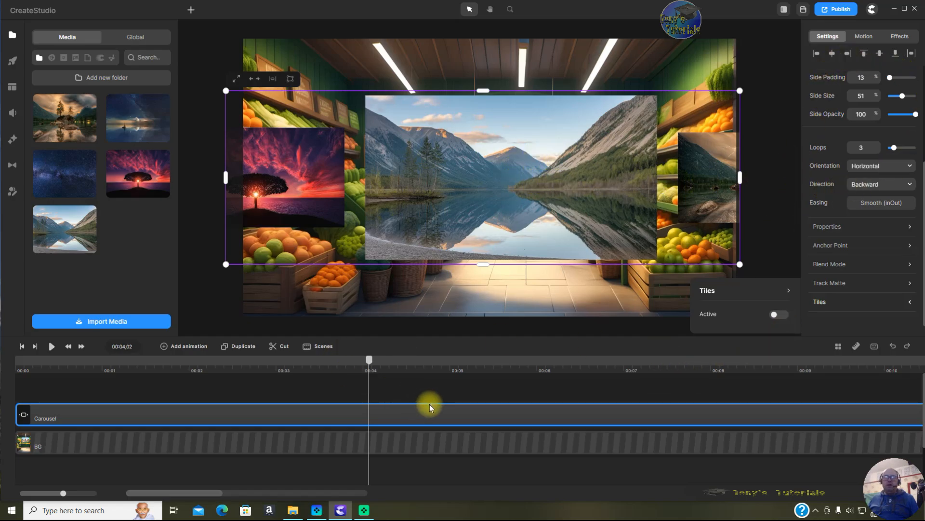
left_click(789, 290)
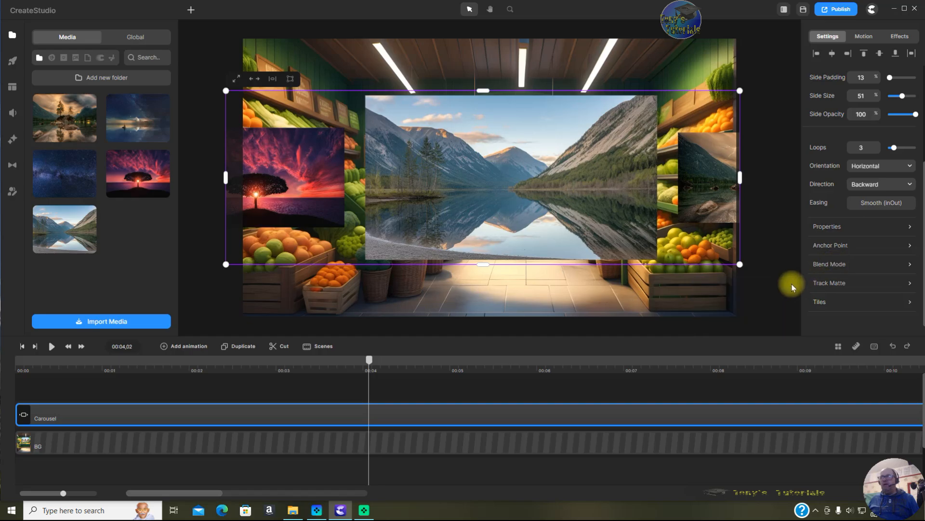
Open the carousel's slides for editing and search the stock images for "Fruit"
scroll(848, 125, "up", 3)
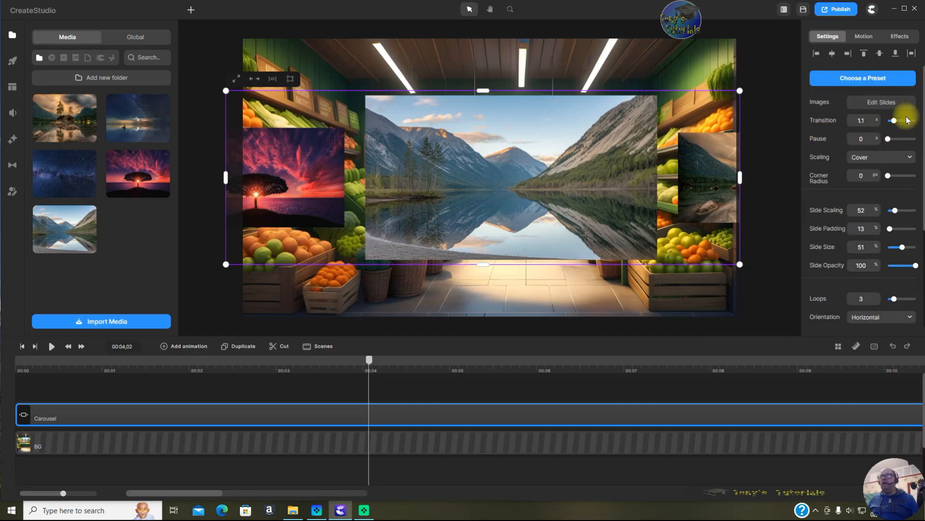
left_click(880, 101)
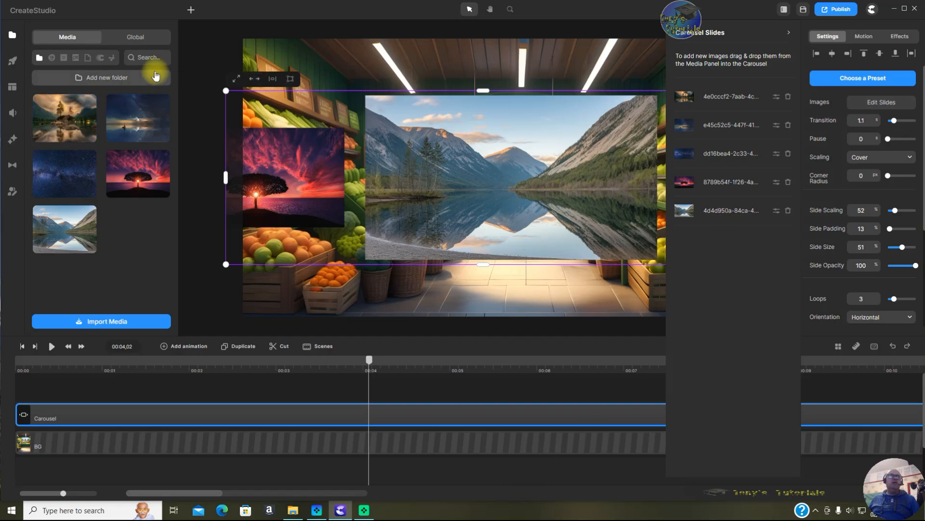
left_click(76, 60)
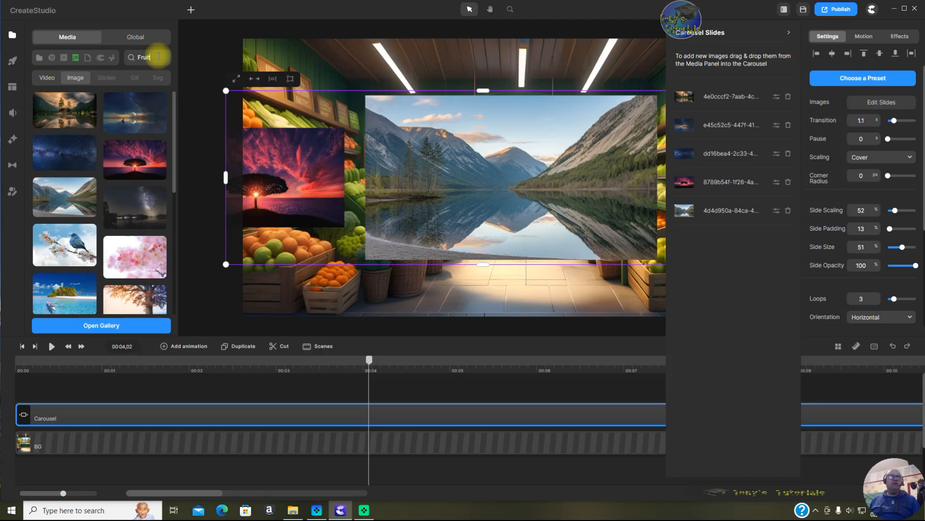
key("Return")
Import the cut-out bananas, cherries, halved lemon, strawberry and pear images from the fruit results
scroll(101, 157, "down", 7)
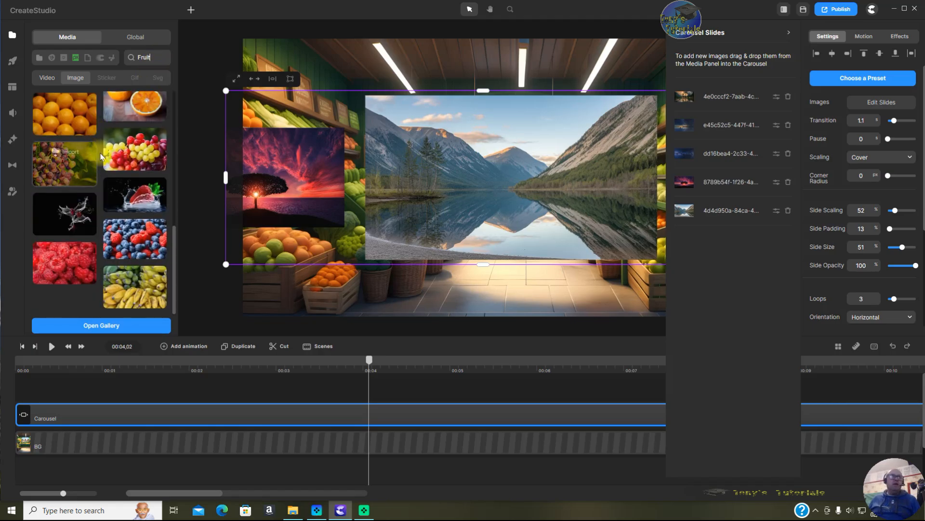
scroll(120, 161, "up", 4)
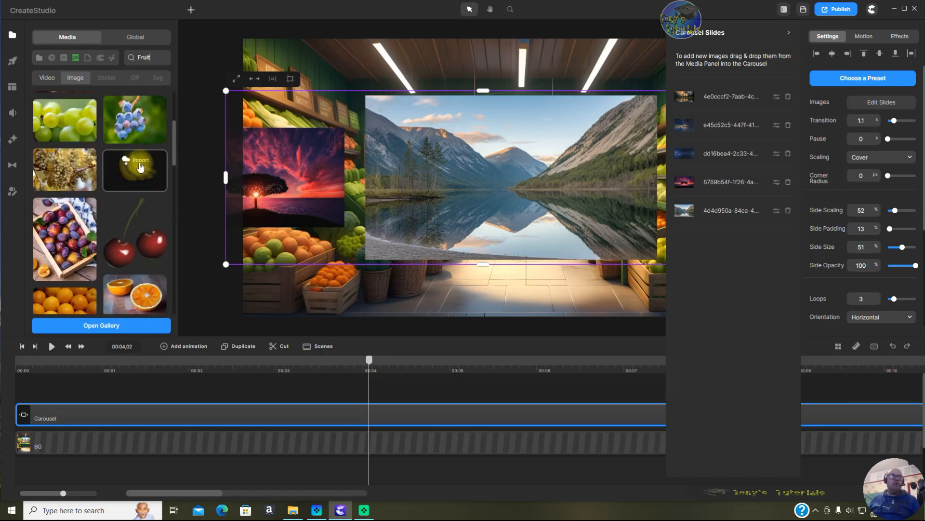
mouse_move(148, 214)
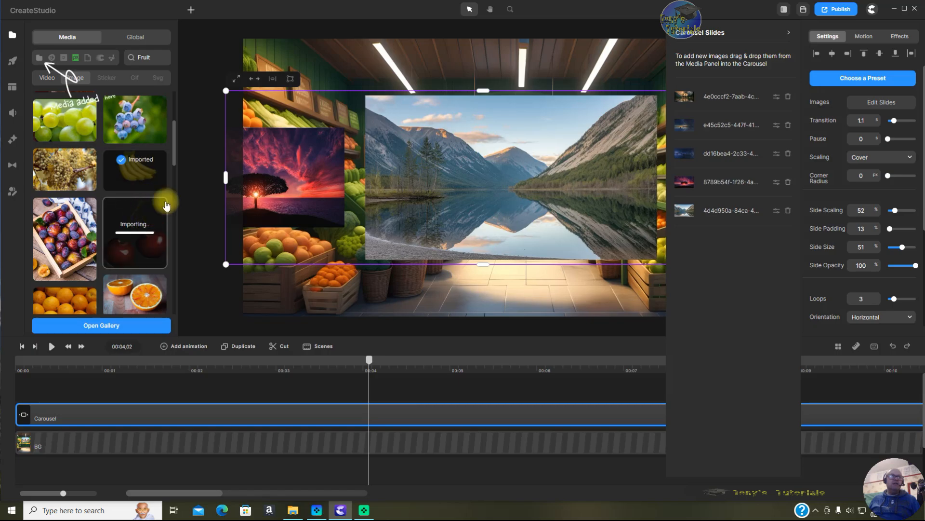
left_click_drag(174, 152, 183, 287)
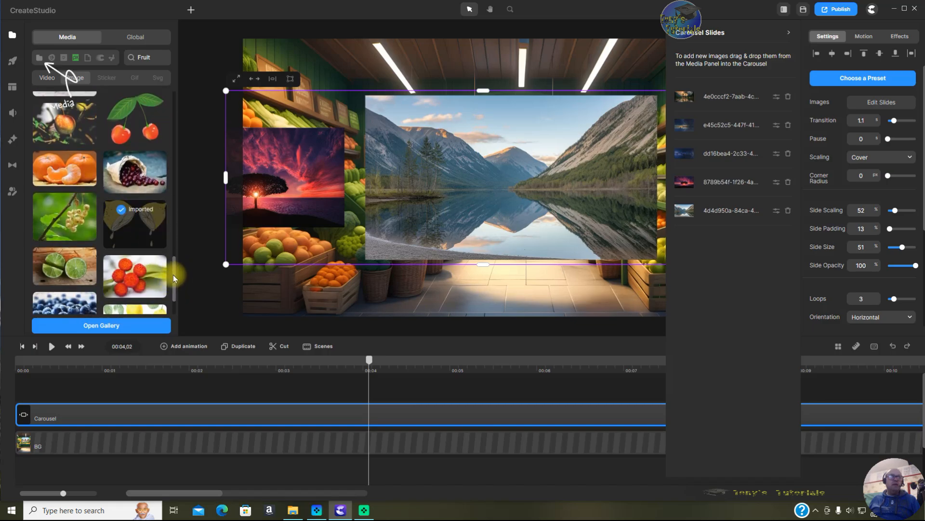
left_click_drag(174, 276, 174, 299)
scroll(175, 300, "down", 5)
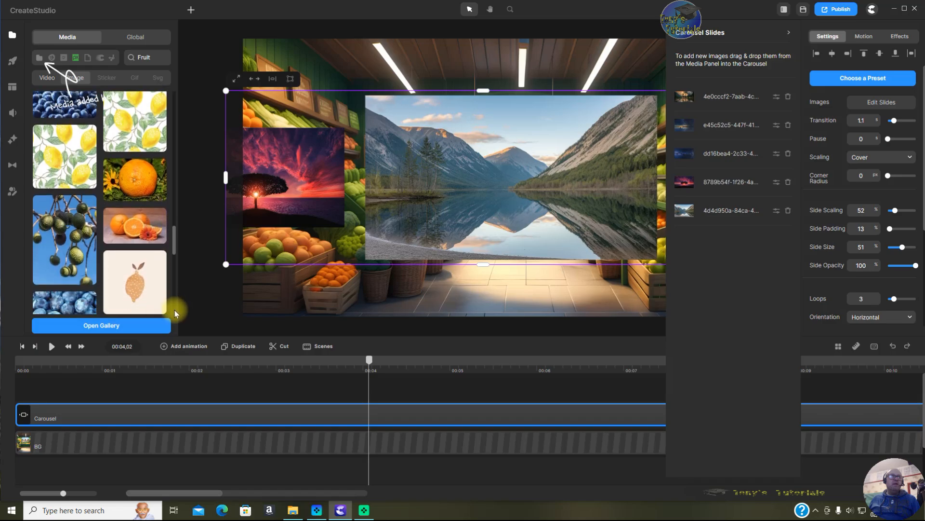
left_click(163, 279)
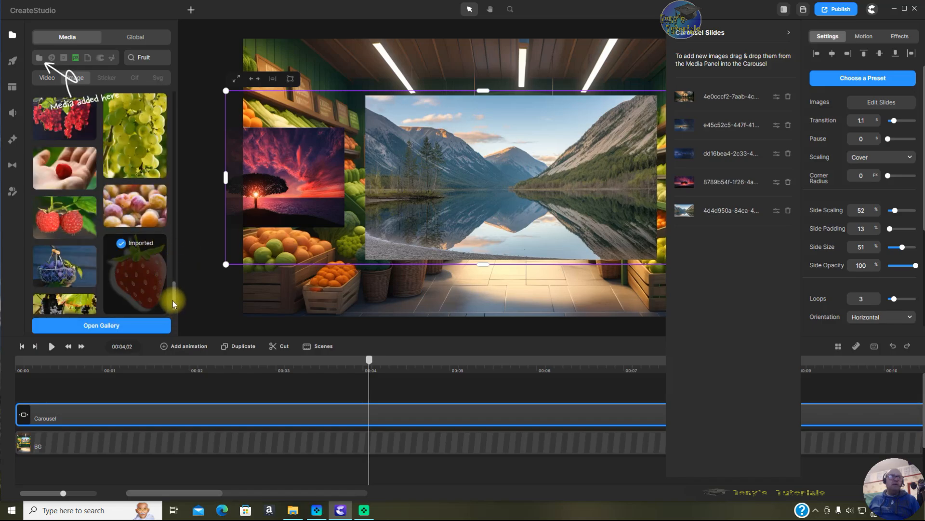
scroll(173, 304, "up", 5)
scroll(179, 308, "down", 5)
left_click(136, 186)
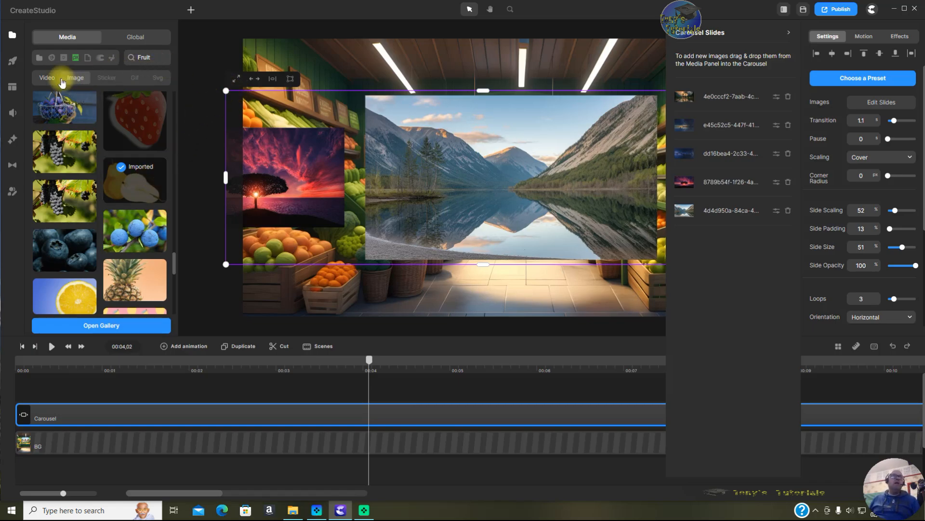
Replace the first carousel slide's image with the imported bananas from the project's own media
left_click(40, 59)
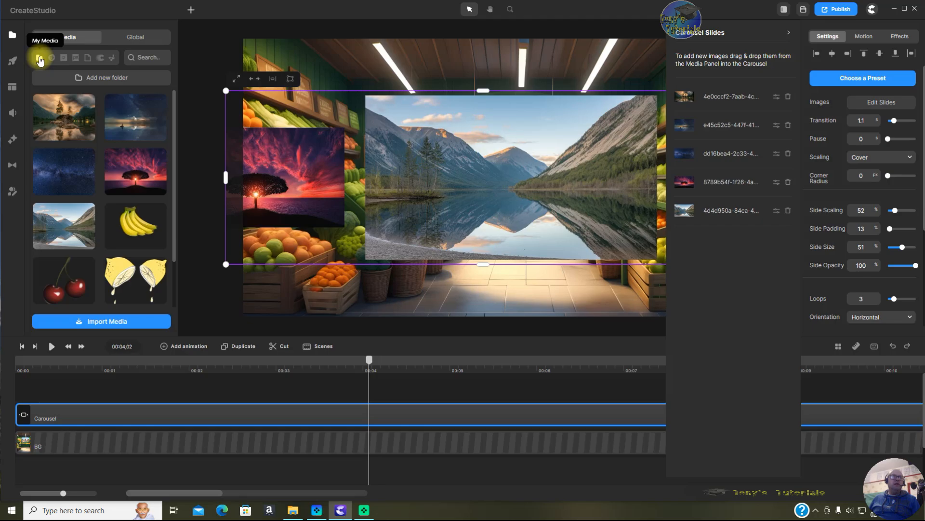
left_click_drag(174, 161, 171, 215)
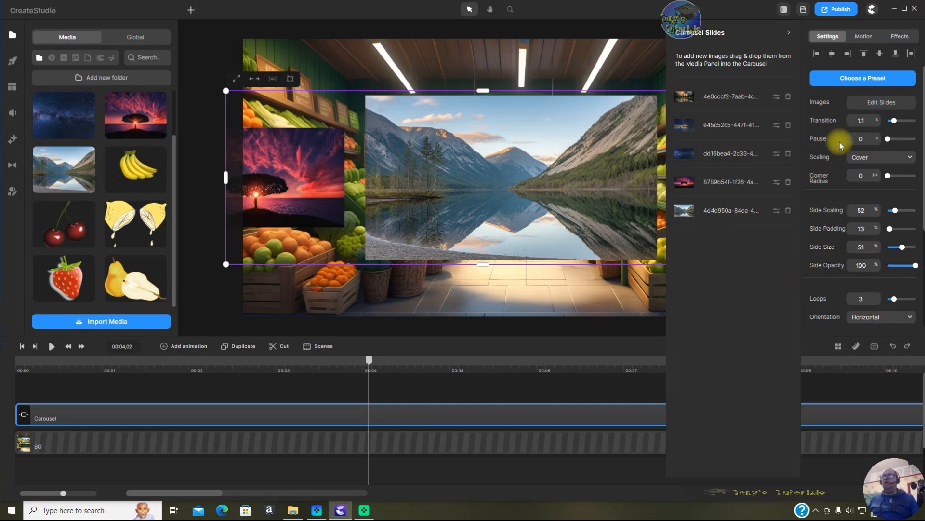
left_click(777, 99)
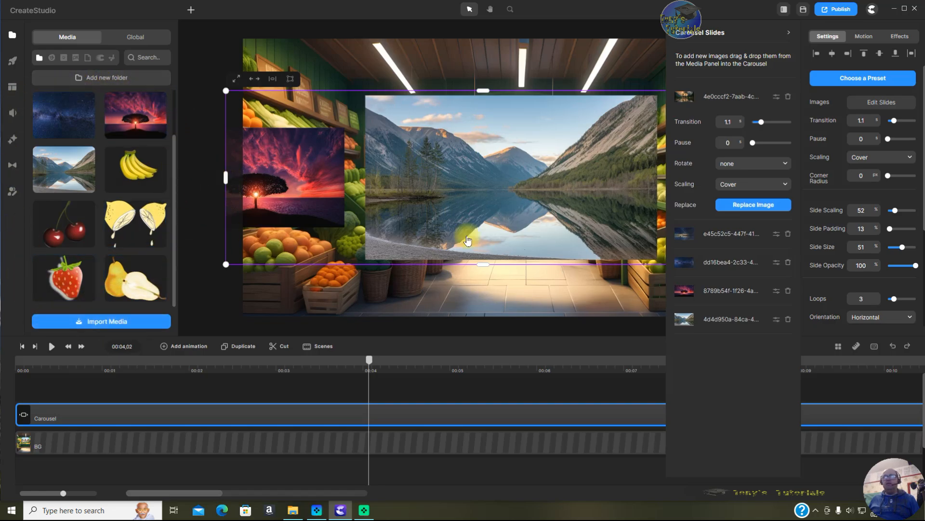
left_click(758, 207)
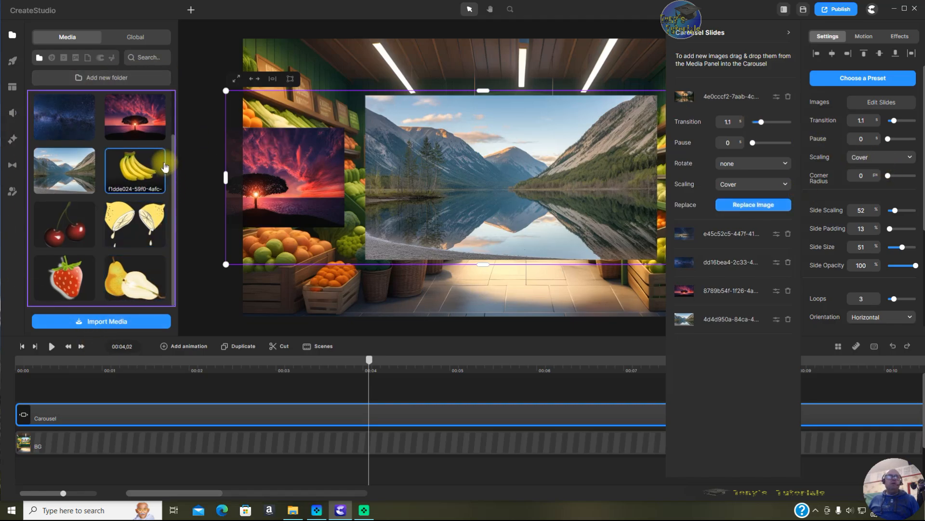
left_click(140, 178)
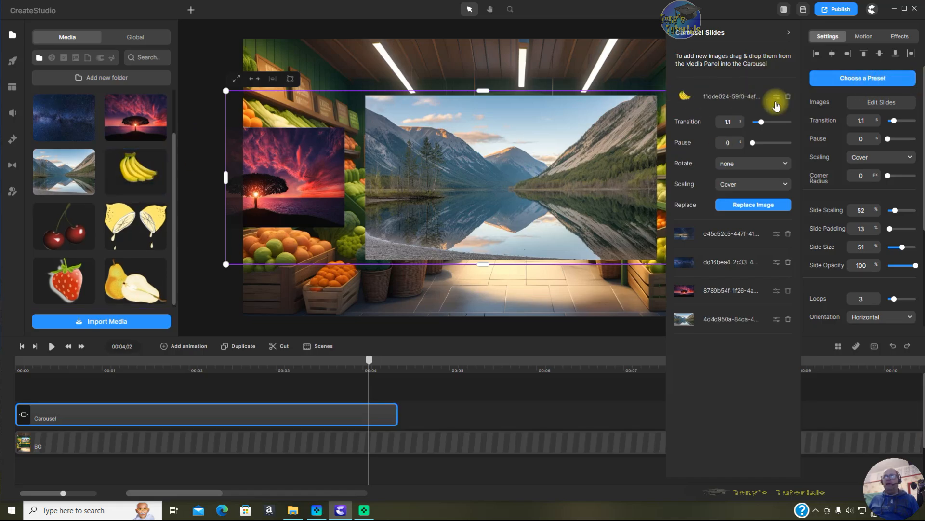
Replace the second carousel slide's image with the cherries and the third slide's with the halved lemon
left_click(780, 237)
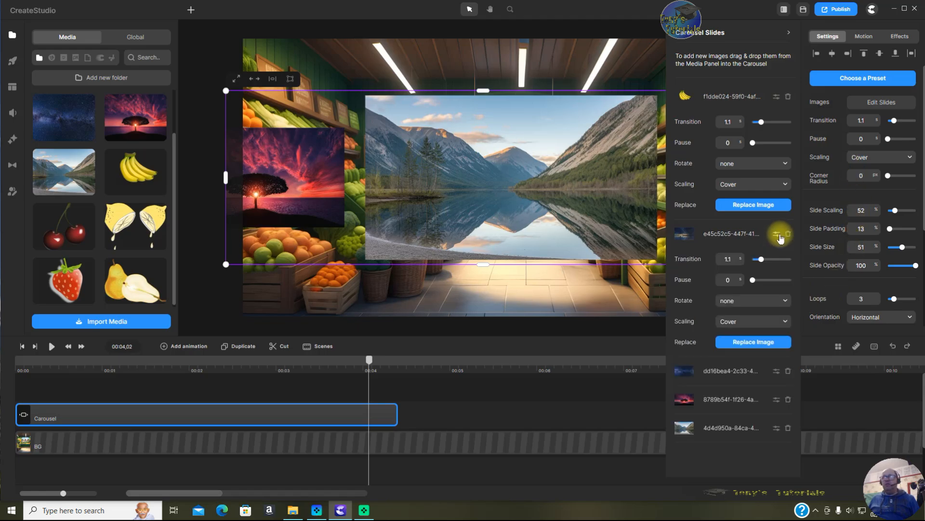
left_click(750, 343)
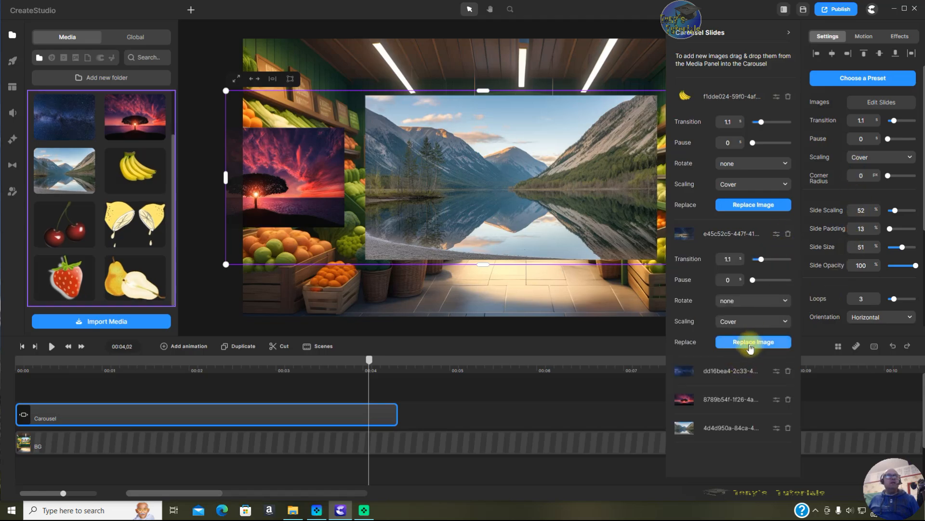
left_click(72, 219)
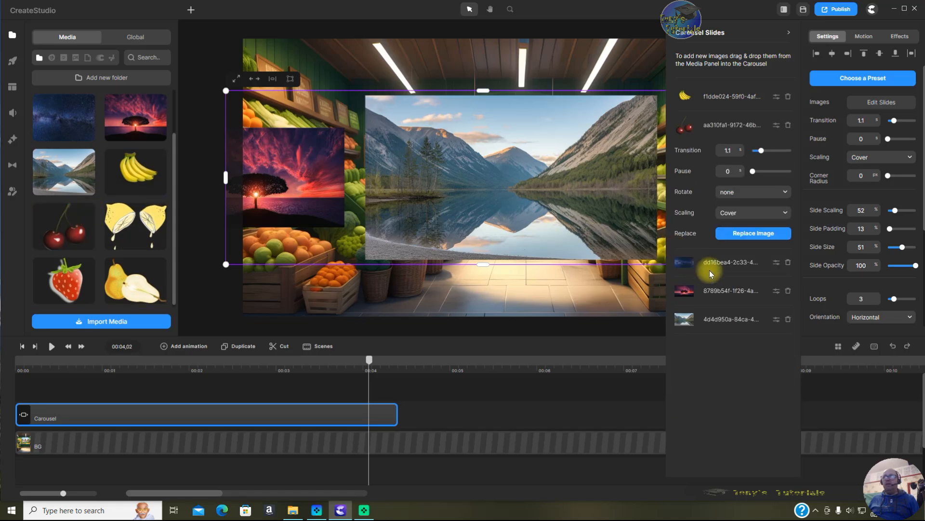
left_click(776, 266)
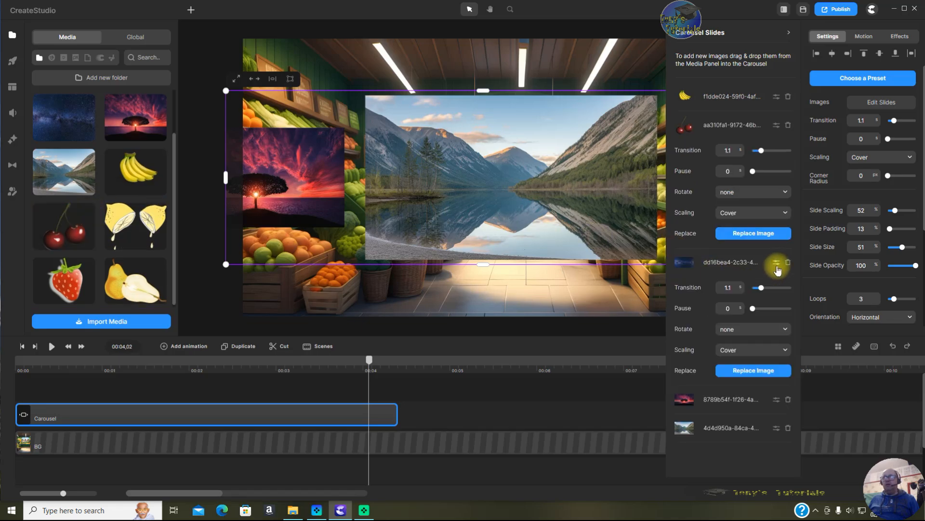
left_click(736, 372)
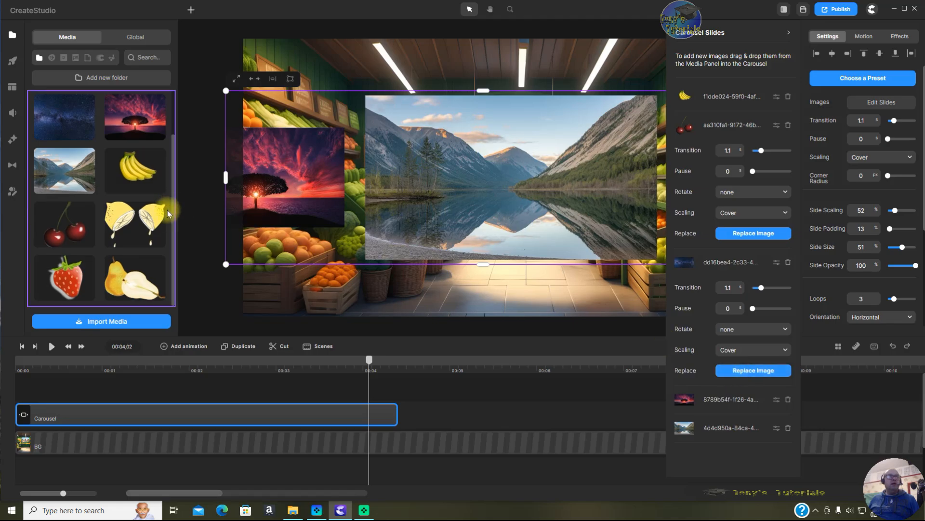
left_click(129, 229)
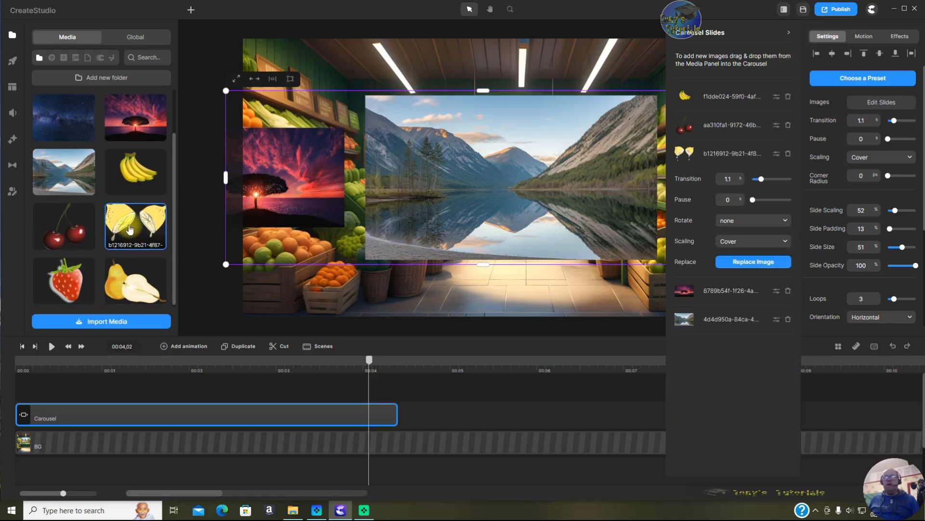
Replace the fourth carousel slide's image with the strawberry and the fifth slide's with the pear
left_click(776, 292)
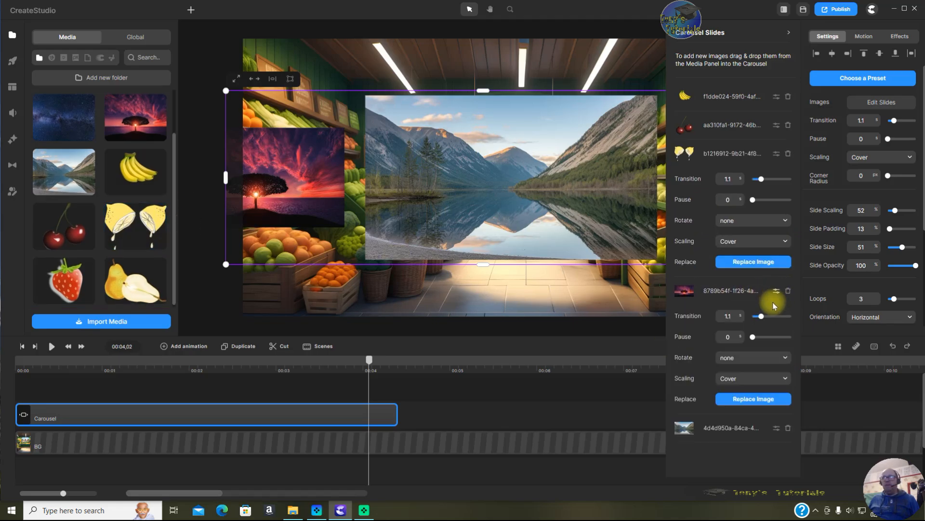
left_click(746, 400)
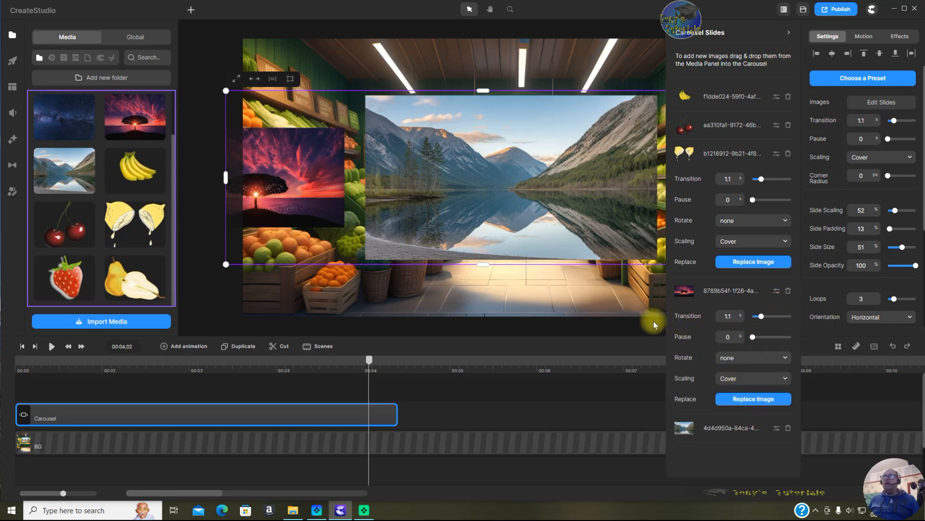
left_click(66, 275)
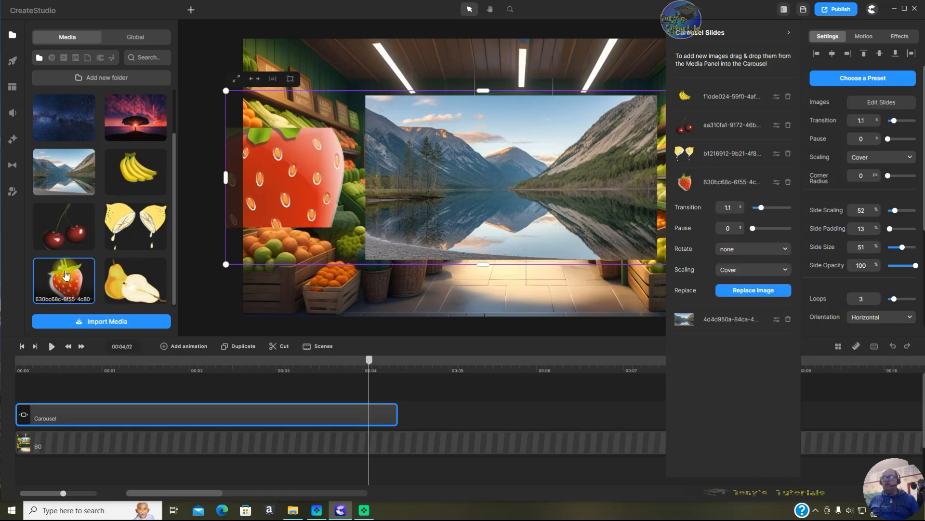
left_click(776, 319)
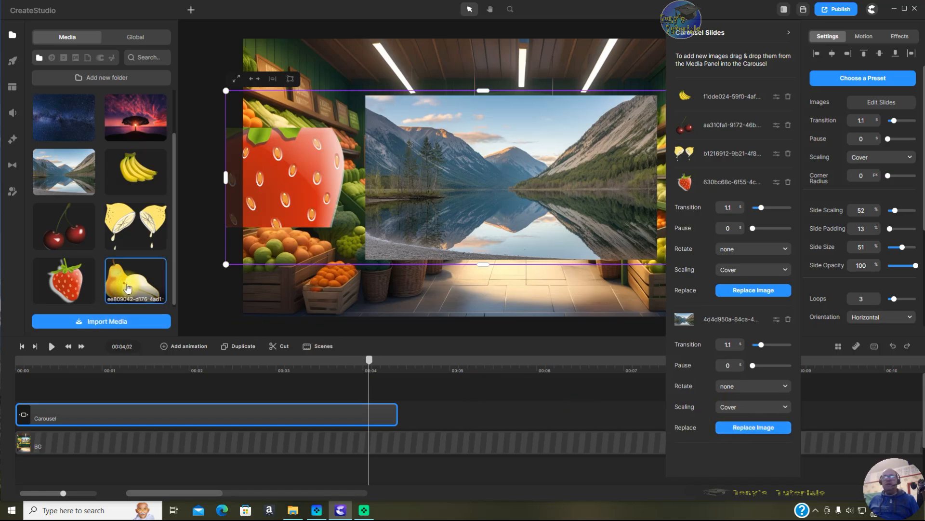
left_click(765, 427)
left_click(132, 280)
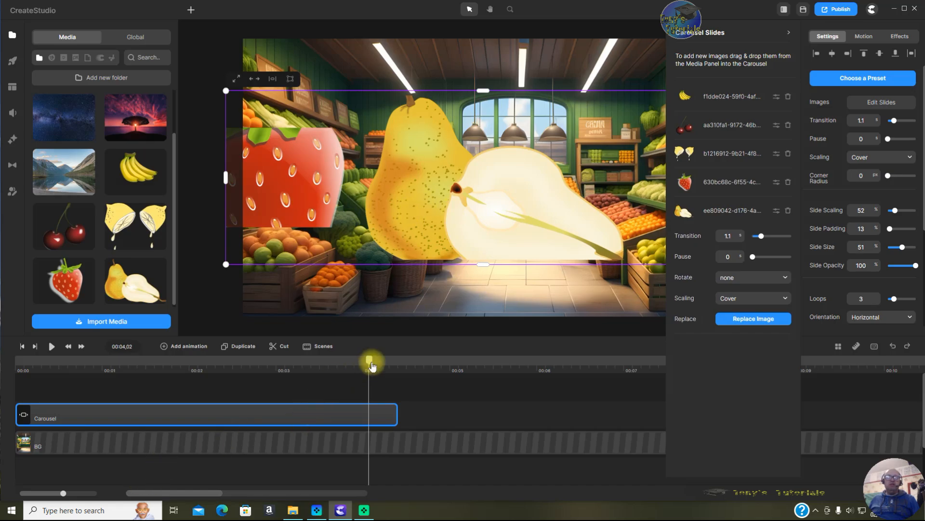
Preview the fruit carousel from the start of the timeline, and return the playhead to the beginning
left_click_drag(370, 360, 102, 361)
left_click(19, 361)
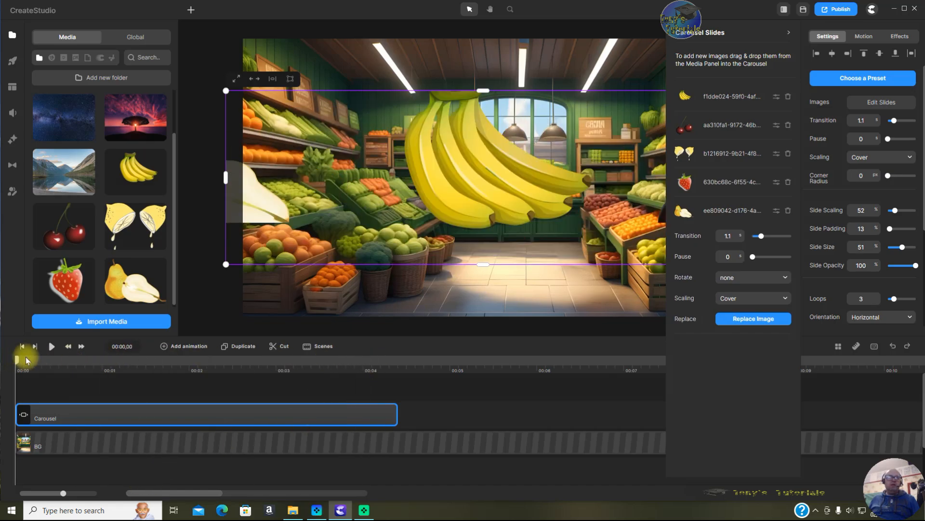
left_click(52, 346)
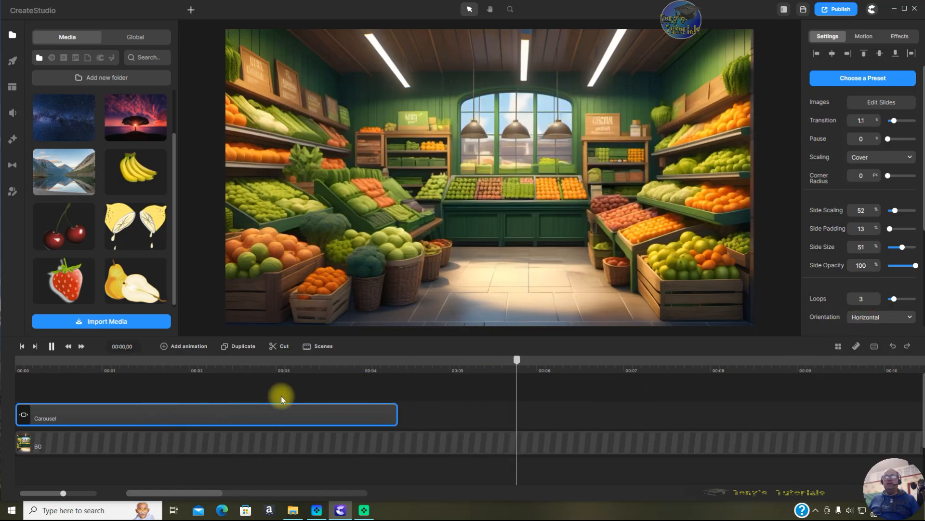
left_click(21, 346)
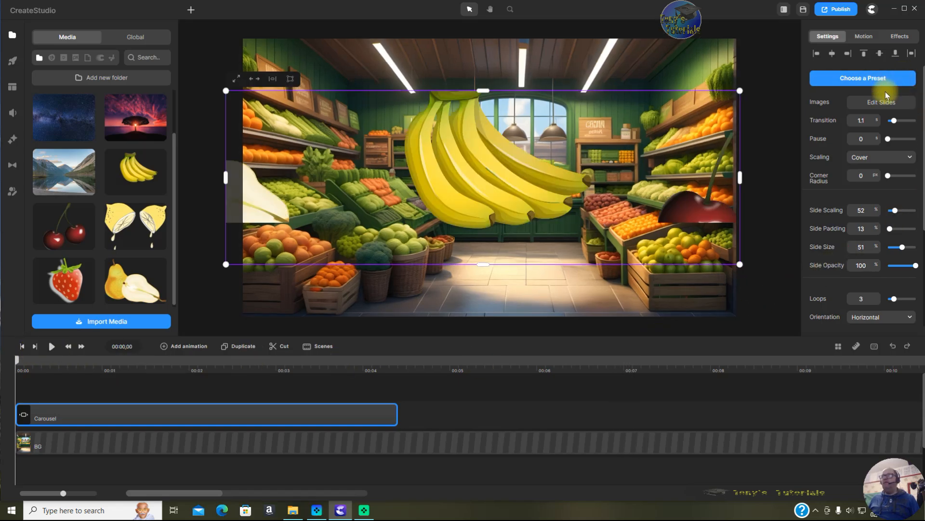
Set the individual scaling of the bananas slide and the cherries slide to Contain in the carousel's slide settings
left_click(870, 103)
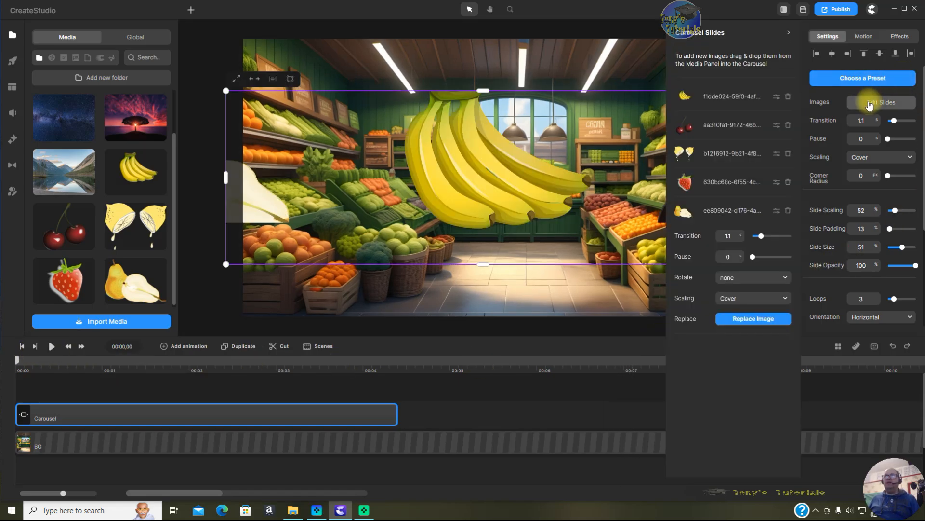
left_click(777, 97)
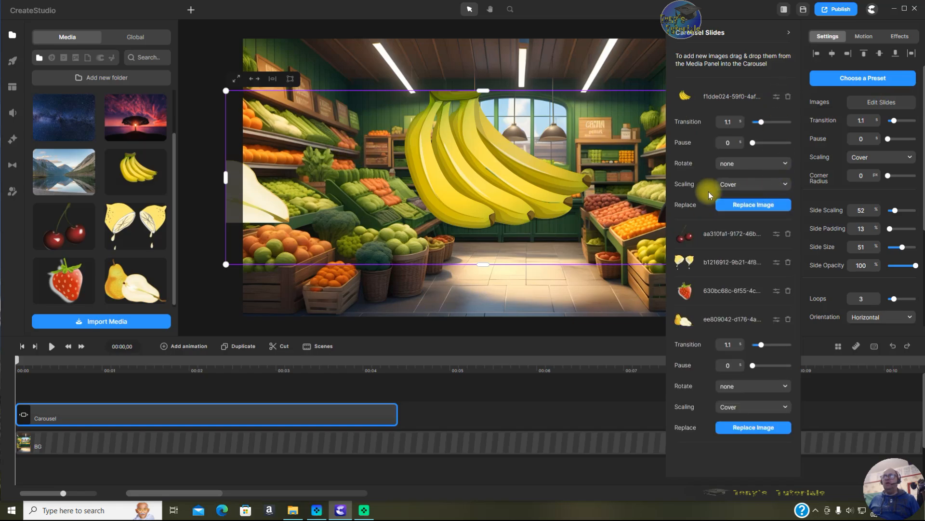
left_click(782, 189)
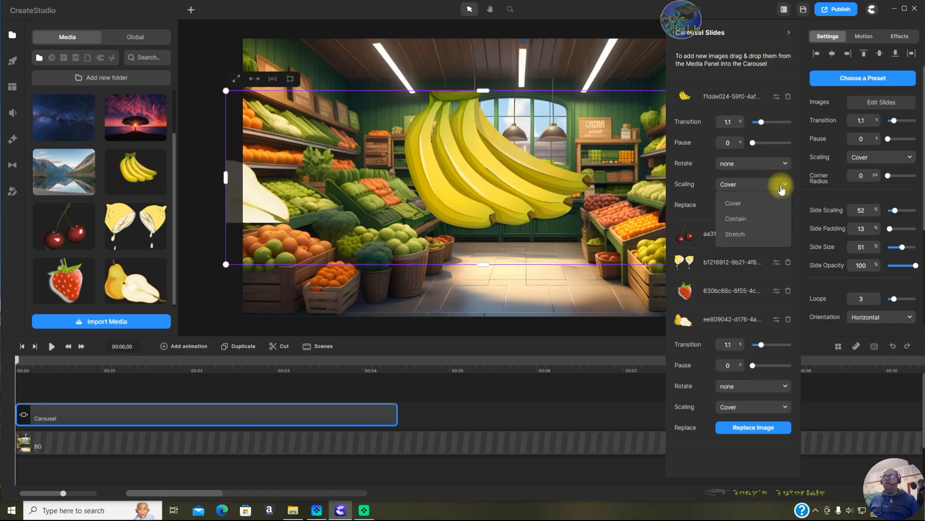
left_click(757, 218)
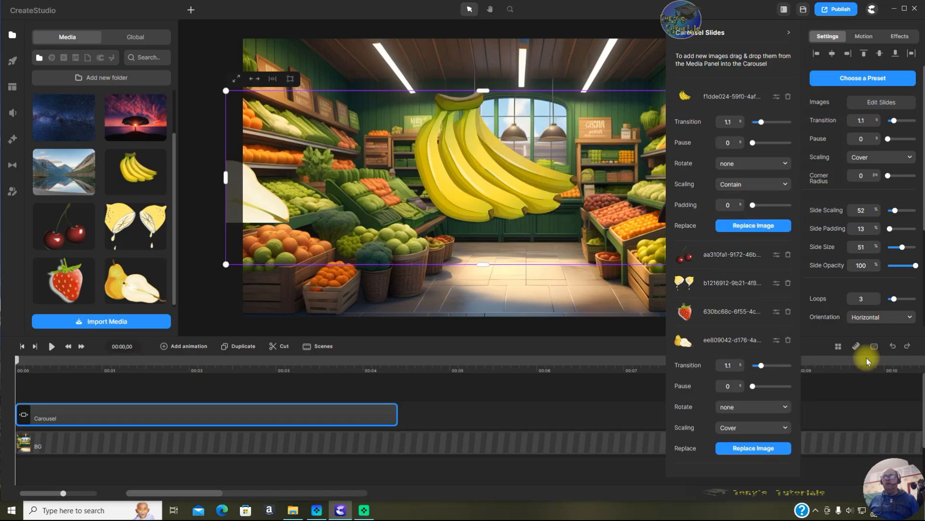
left_click(776, 255)
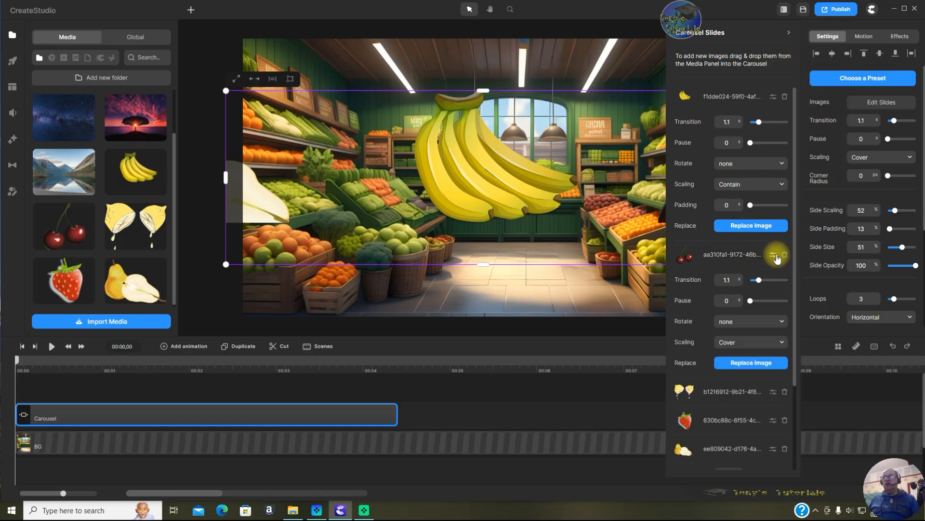
left_click(773, 346)
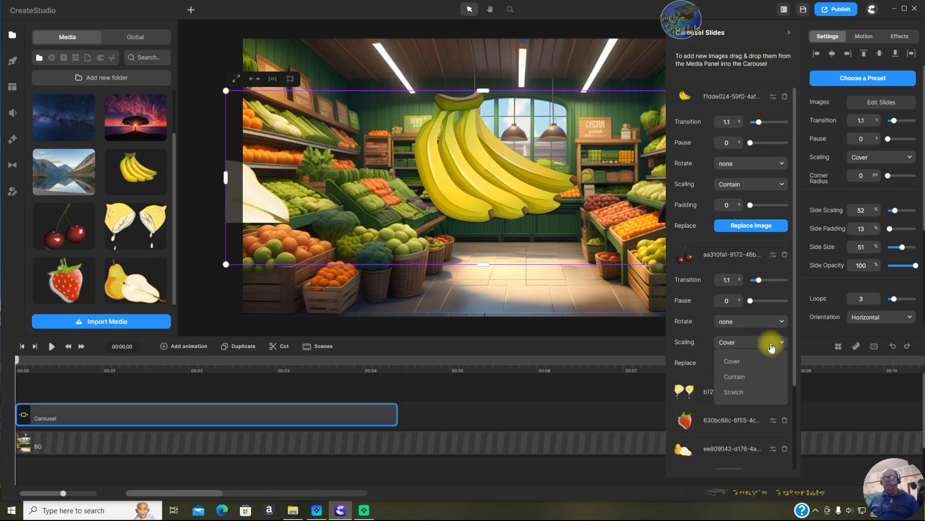
left_click(756, 381)
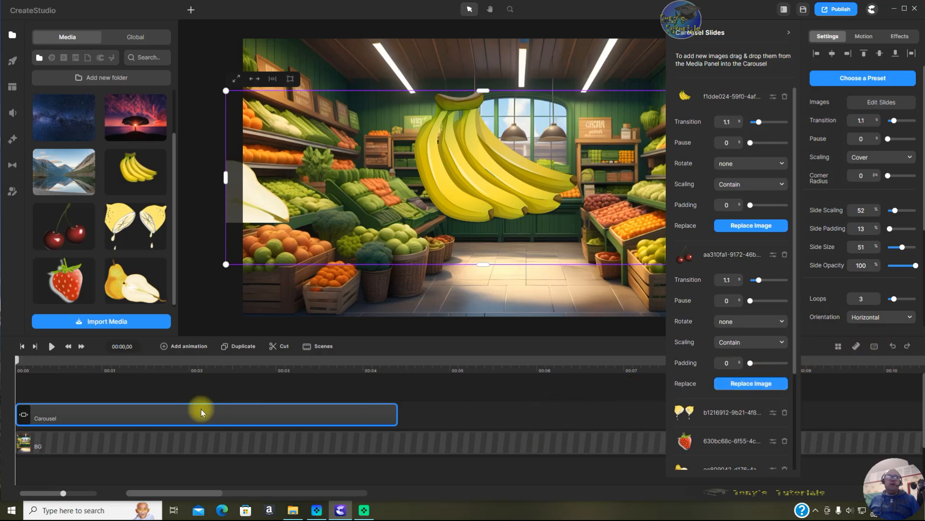
Move the playhead to 00:01,27 and set the halved lemon slide's scaling to Contain after trying Stretch
left_click_drag(17, 365, 182, 398)
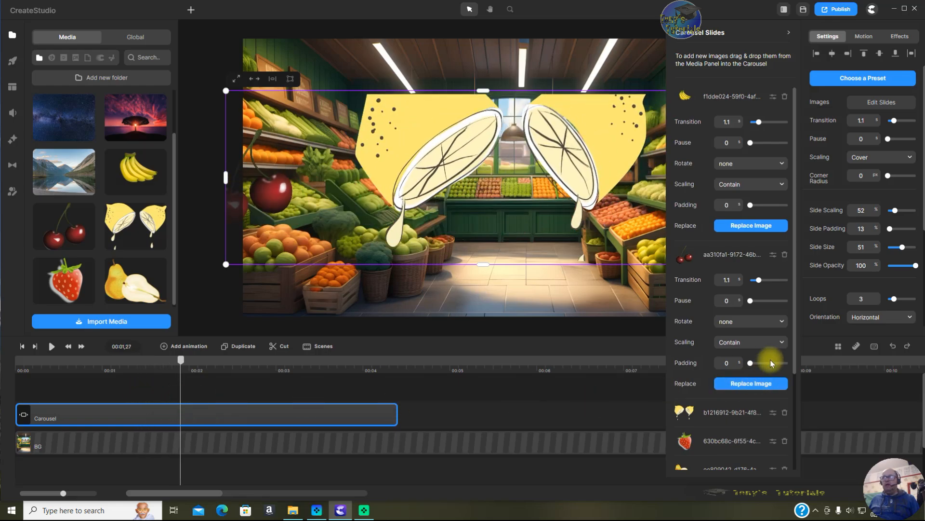
left_click(773, 414)
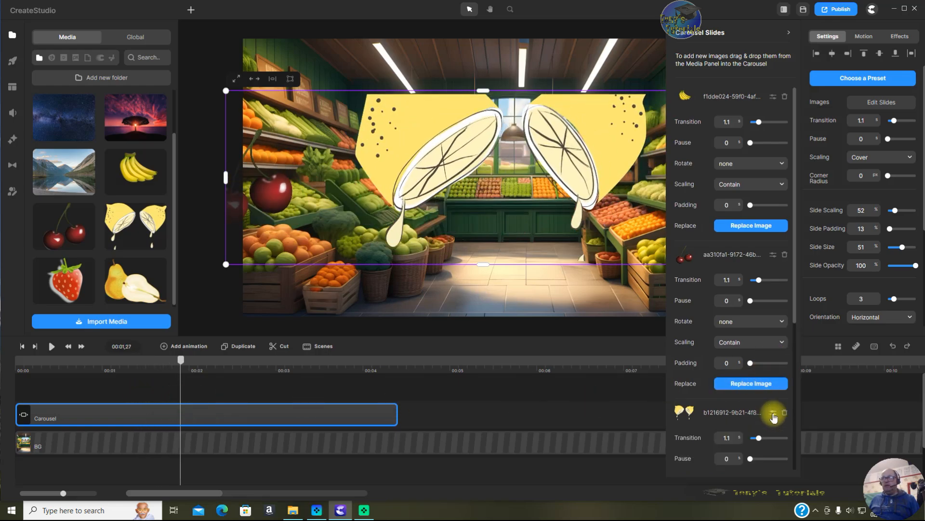
scroll(767, 434, "down", 5)
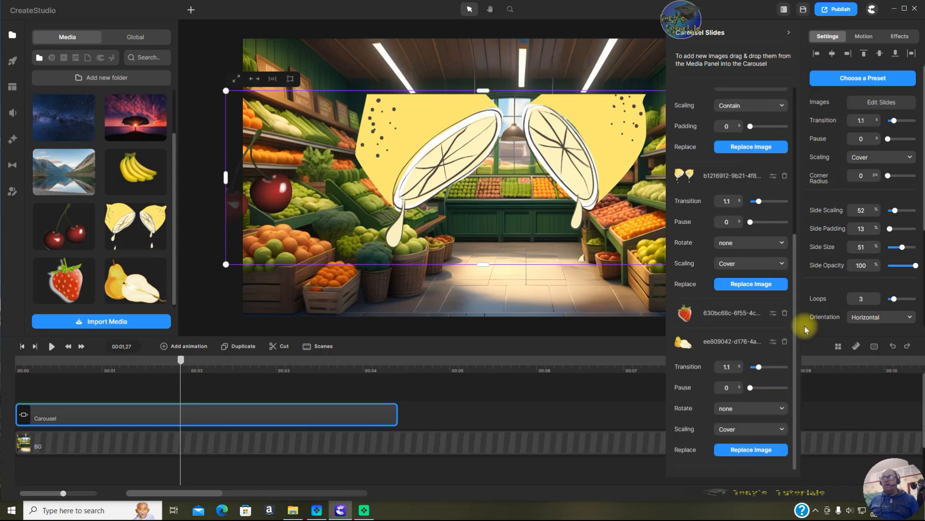
left_click(761, 265)
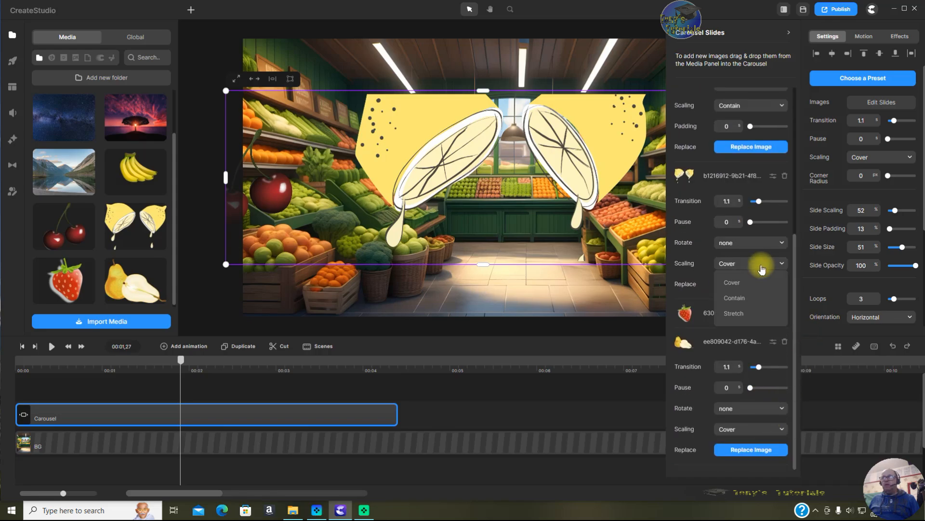
left_click(766, 318)
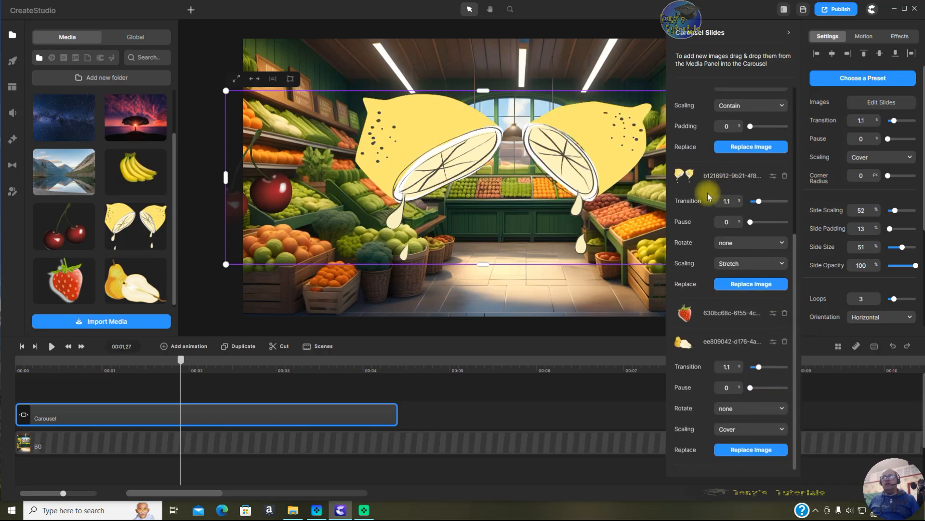
left_click(781, 264)
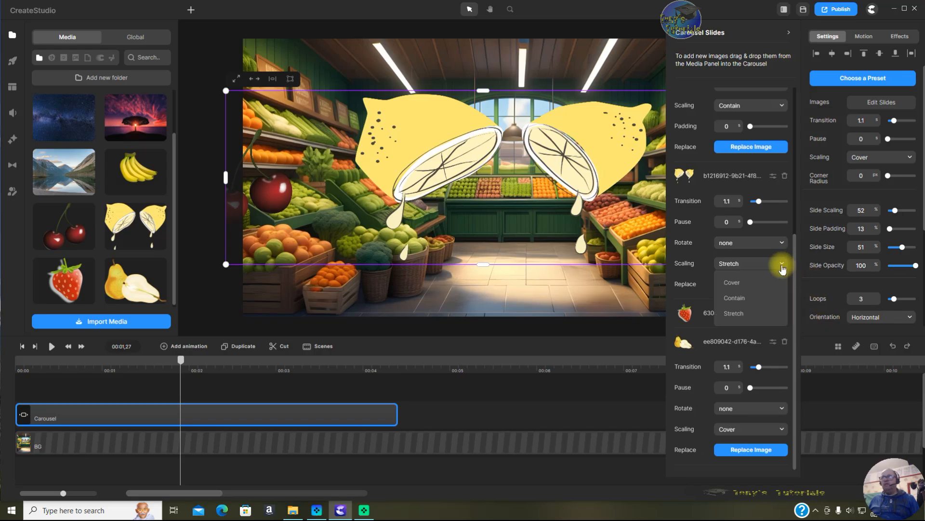
left_click(775, 304)
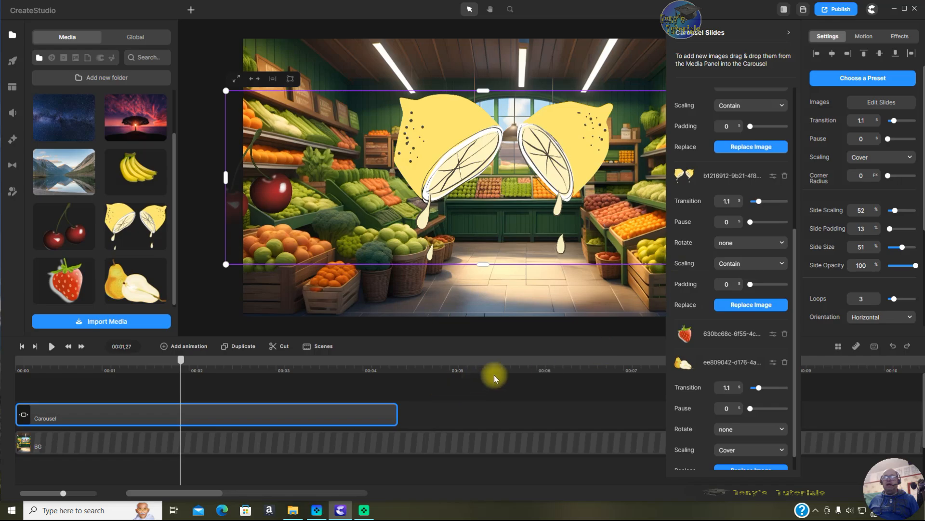
Move the playhead to 00:03,00 and set the strawberry slide's scaling to Contain after trying Stretch
left_click(773, 334)
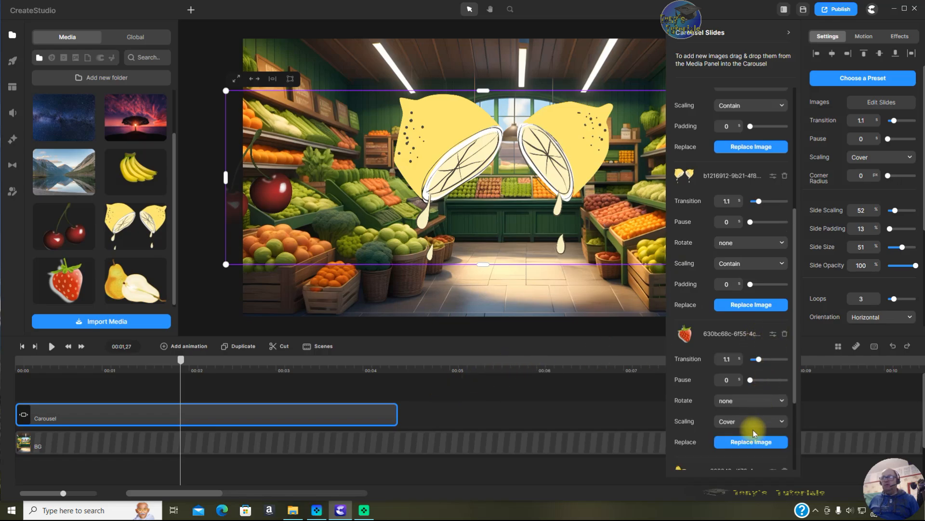
left_click_drag(181, 361, 277, 370)
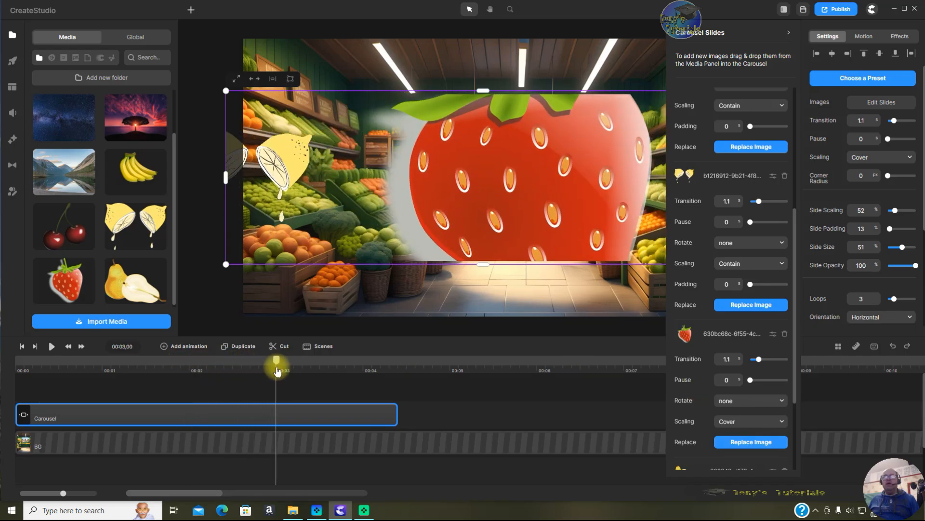
left_click(779, 423)
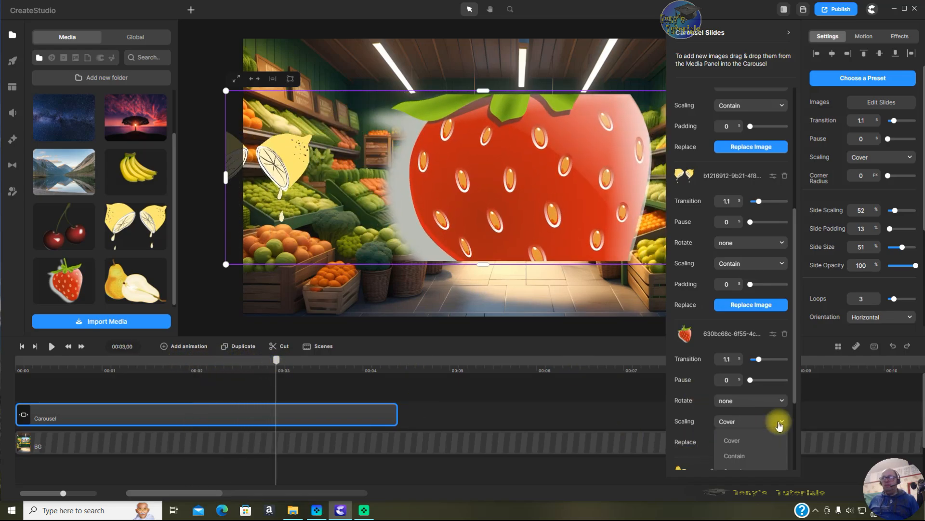
scroll(767, 444, "down", 3)
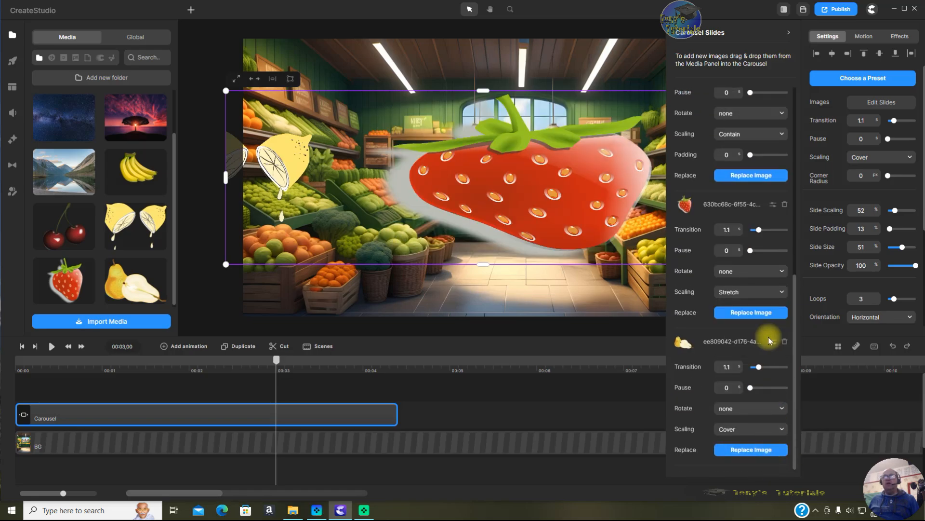
left_click(783, 293)
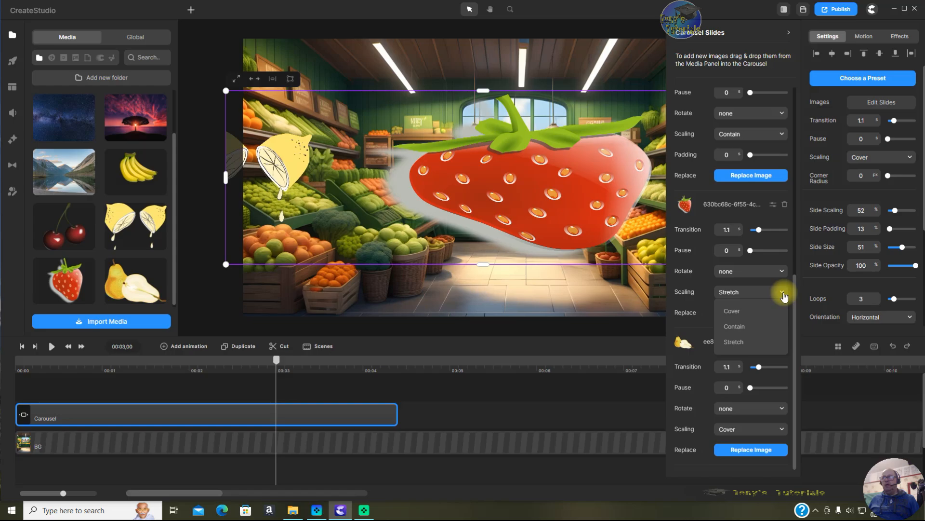
left_click(764, 326)
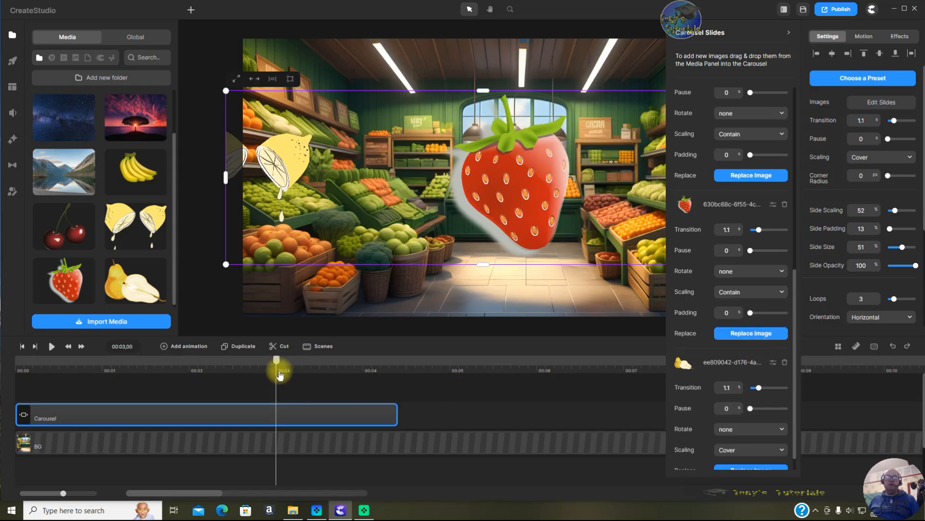
Move the playhead to 00:03,26 and set the pear slide's scaling to Contain
left_click_drag(278, 365, 353, 370)
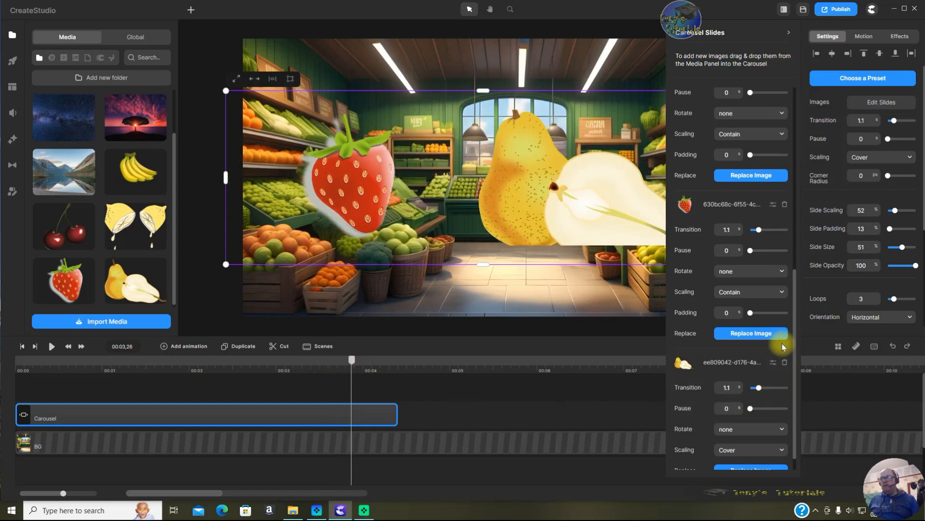
scroll(795, 361, "down", 1)
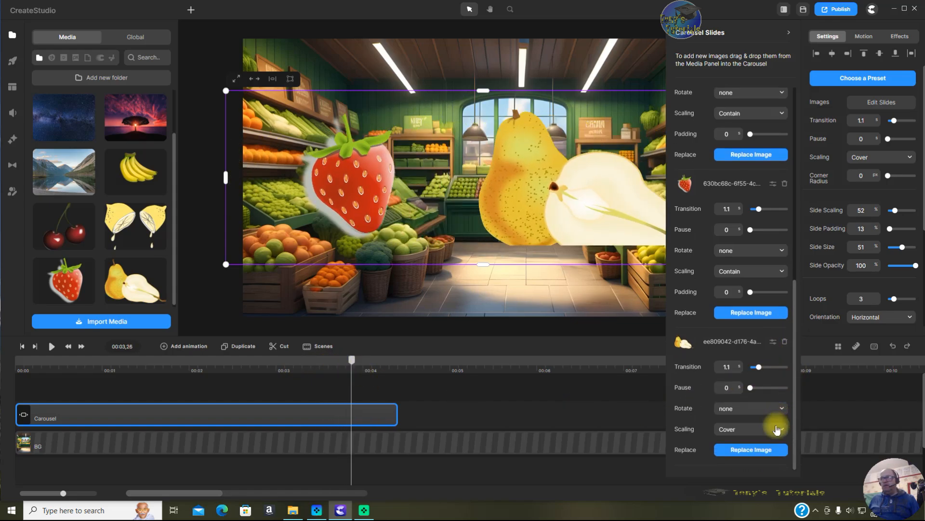
scroll(769, 441, "up", 3)
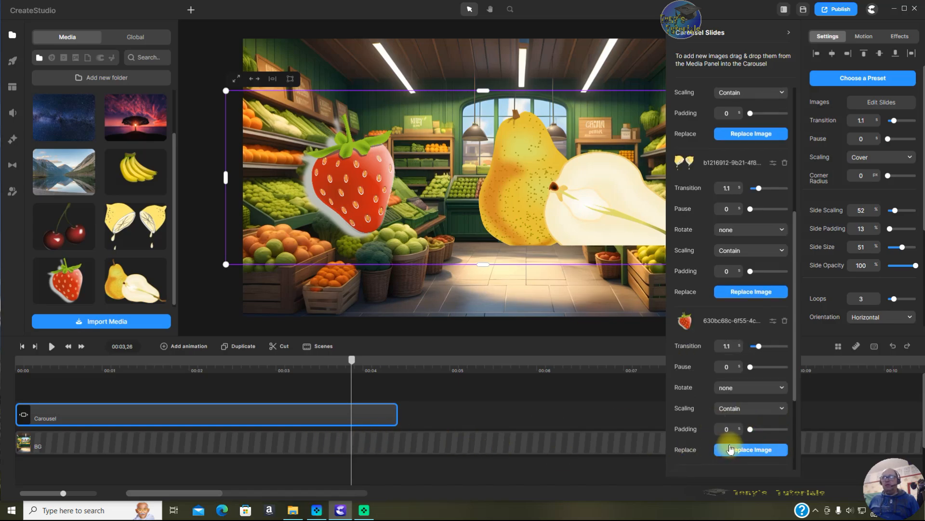
scroll(760, 427, "down", 3)
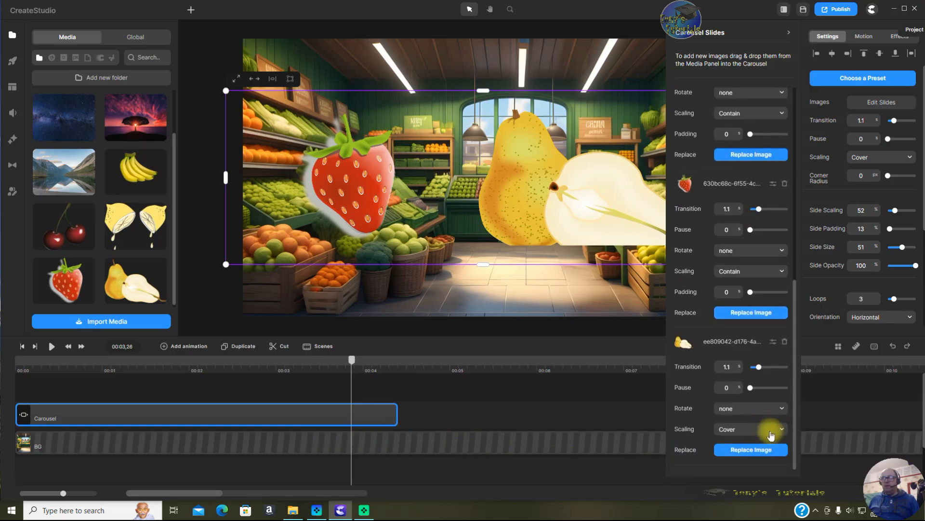
left_click(770, 431)
left_click(735, 463)
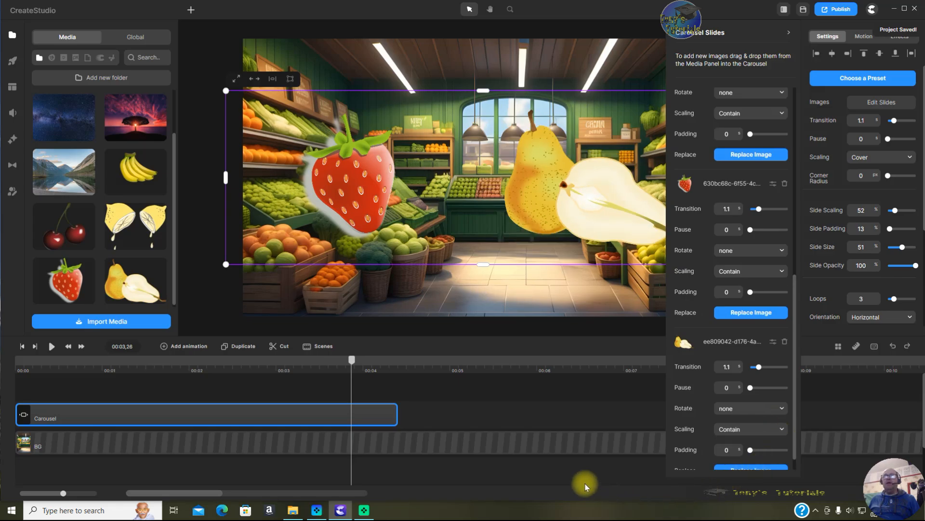
Preview the rescaled fruit carousel from the start of the timeline and return the playhead to the beginning
left_click_drag(352, 361, 11, 341)
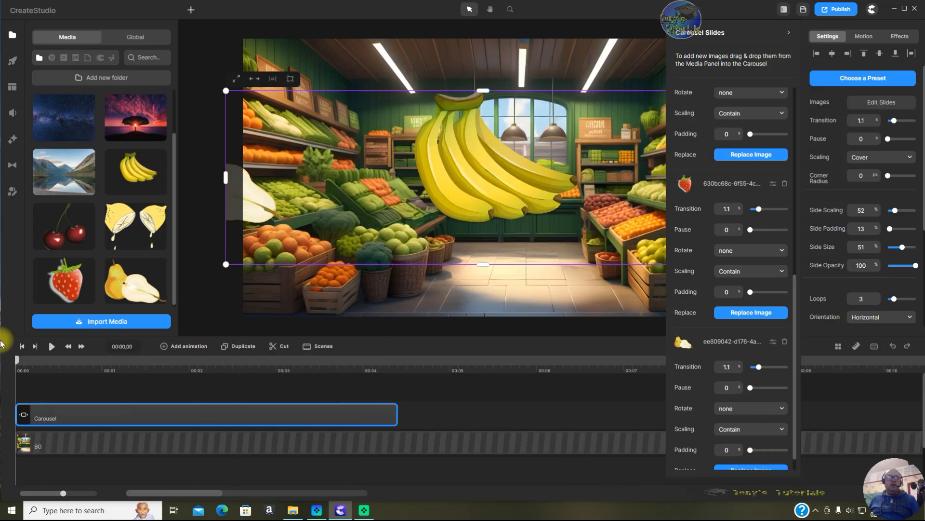
left_click(52, 347)
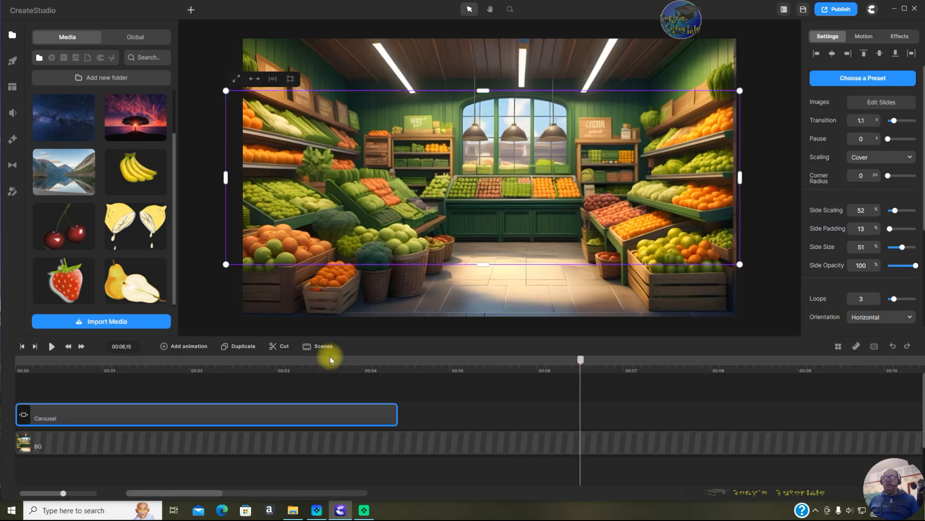
left_click(52, 347)
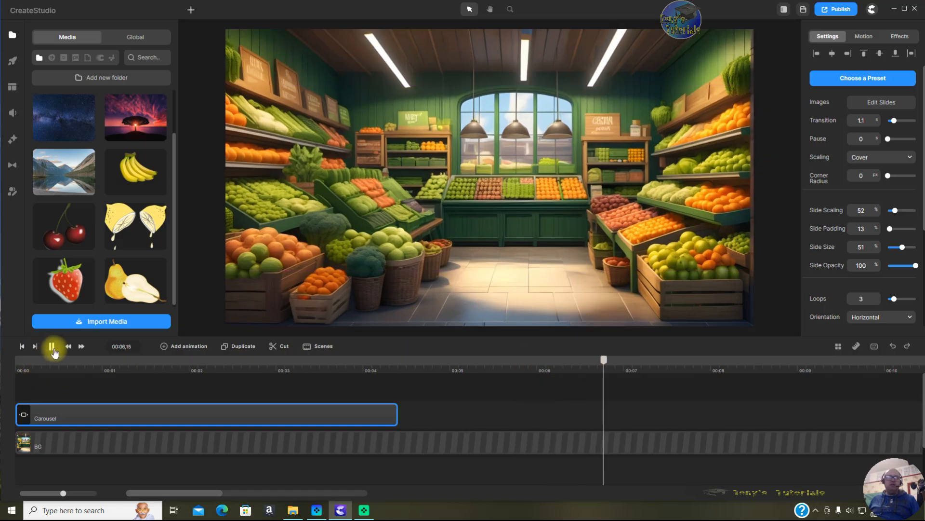
left_click(21, 347)
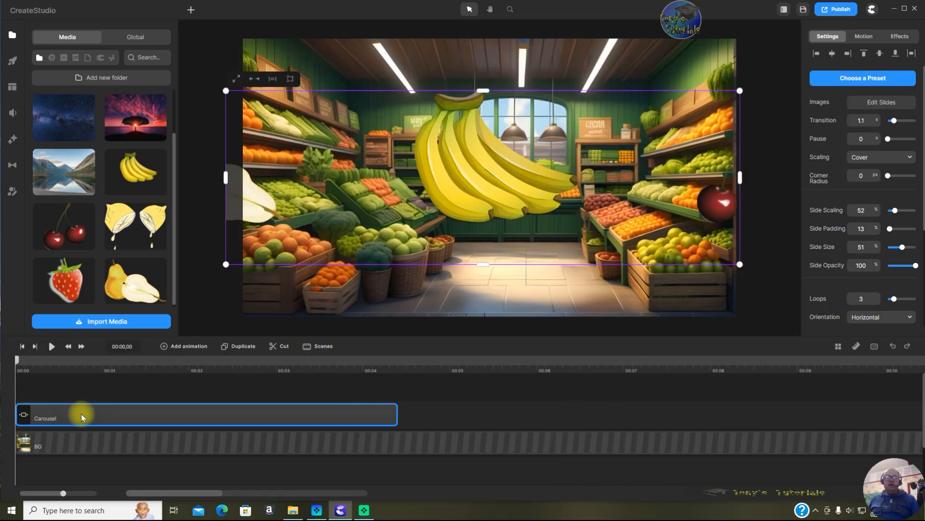
Change the carousel's Loops to 1 and back to 3, and preview the looping carousel from the start
left_click_drag(893, 300, 879, 300)
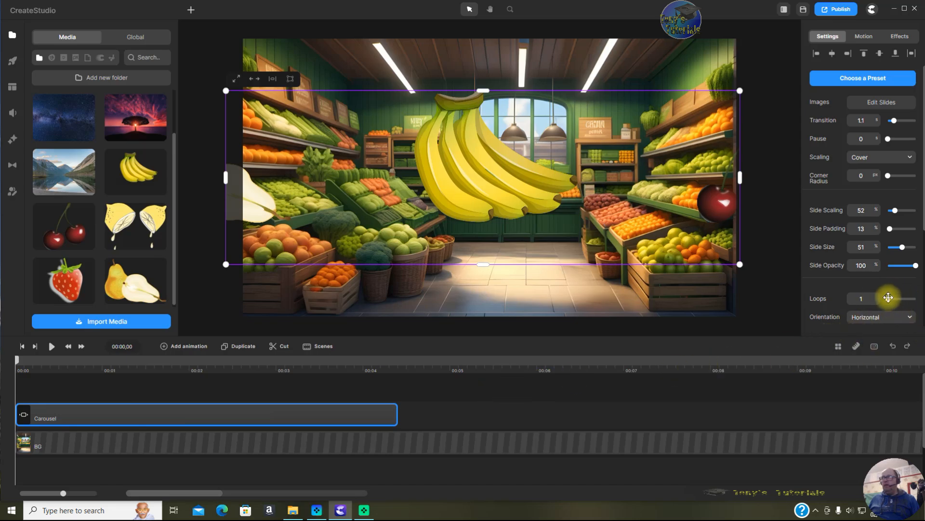
left_click_drag(889, 298, 895, 298)
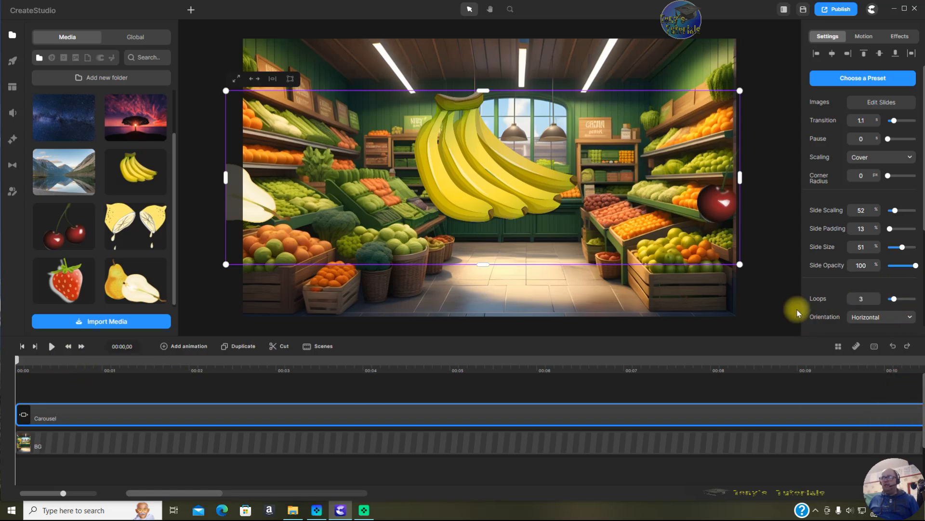
left_click(52, 347)
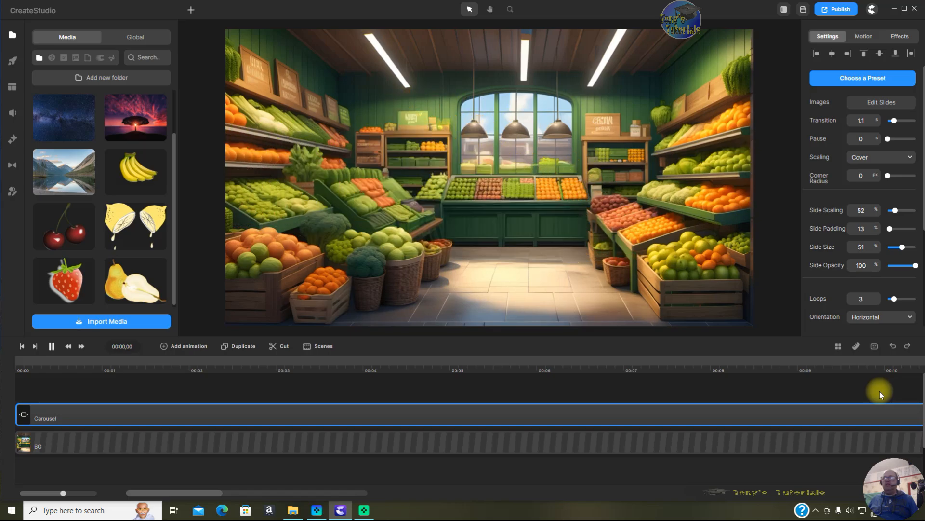
left_click(52, 347)
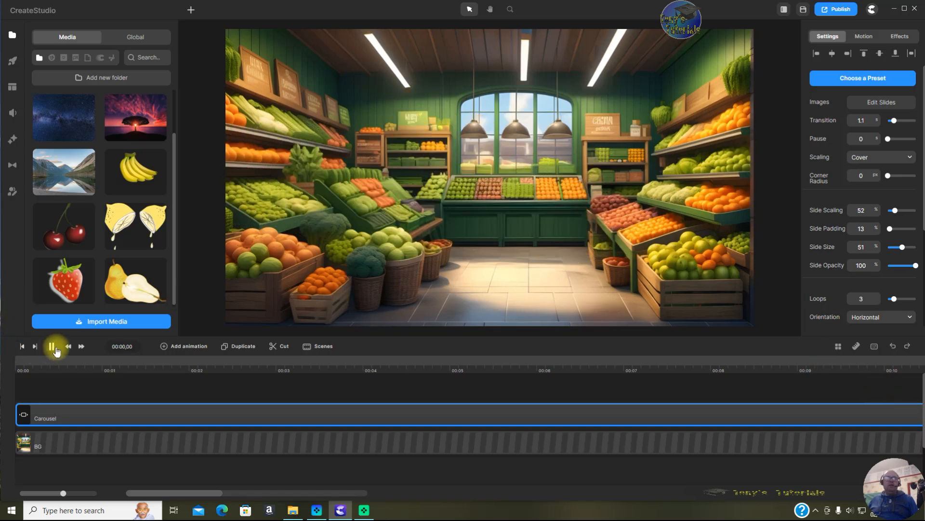
left_click(398, 418)
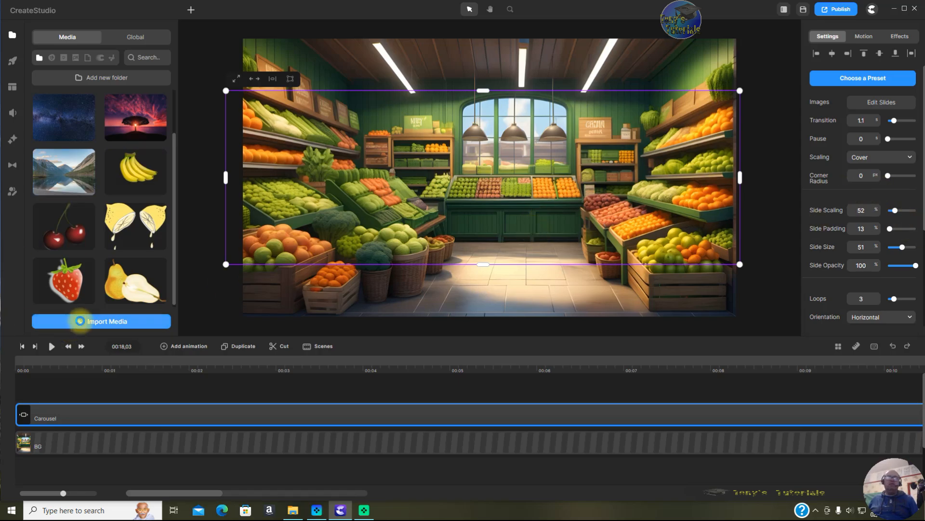
Import the Tony's Tutorials Logo image from the Tonys Tutorials folder into the media library
left_click(80, 321)
left_click(104, 203)
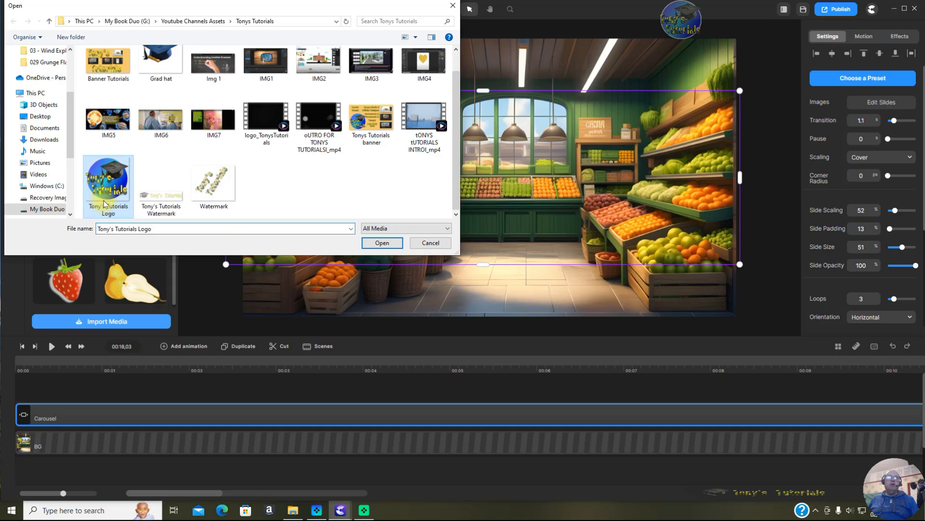
left_click(382, 243)
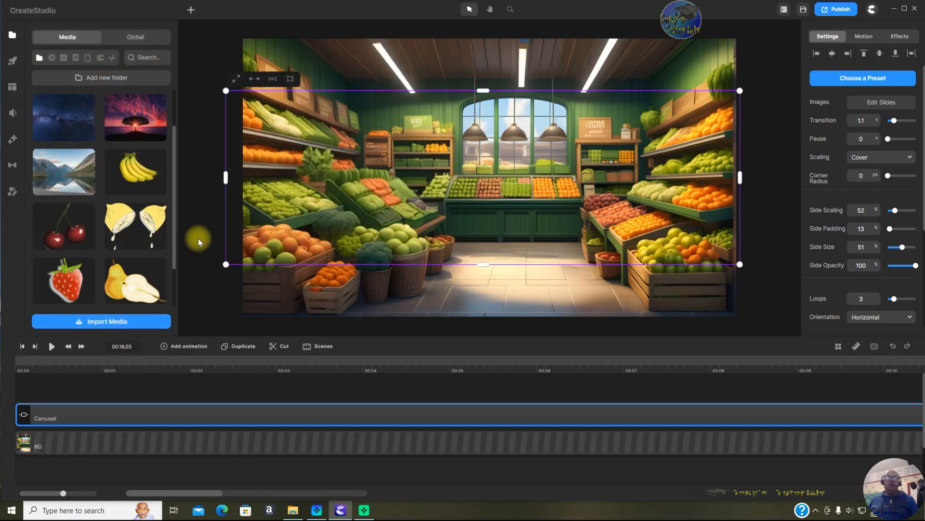
left_click_drag(172, 219, 166, 279)
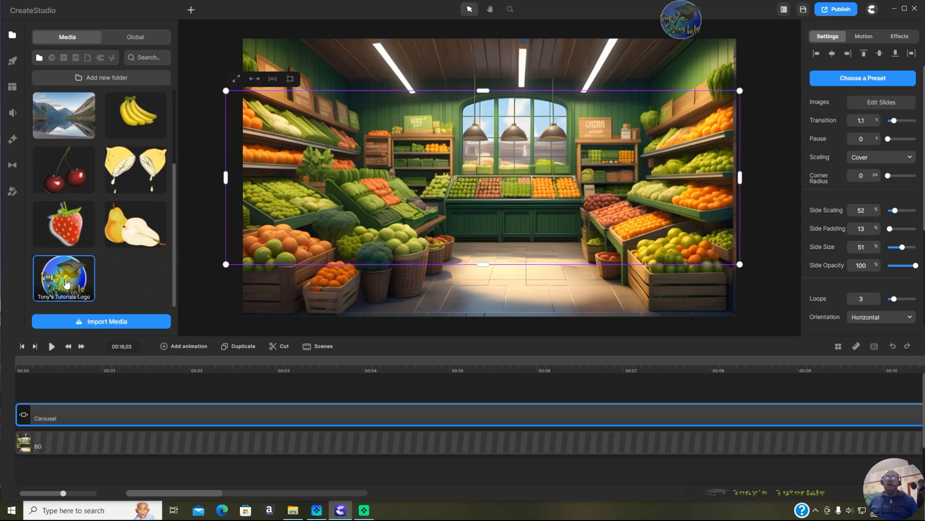
left_click_drag(66, 282, 498, 206)
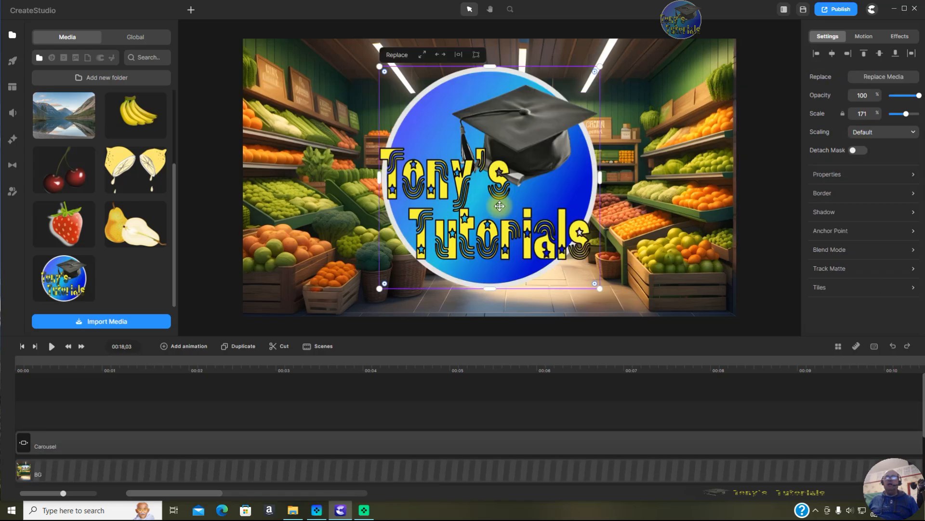
left_click_drag(207, 490, 249, 497)
right_click(273, 408)
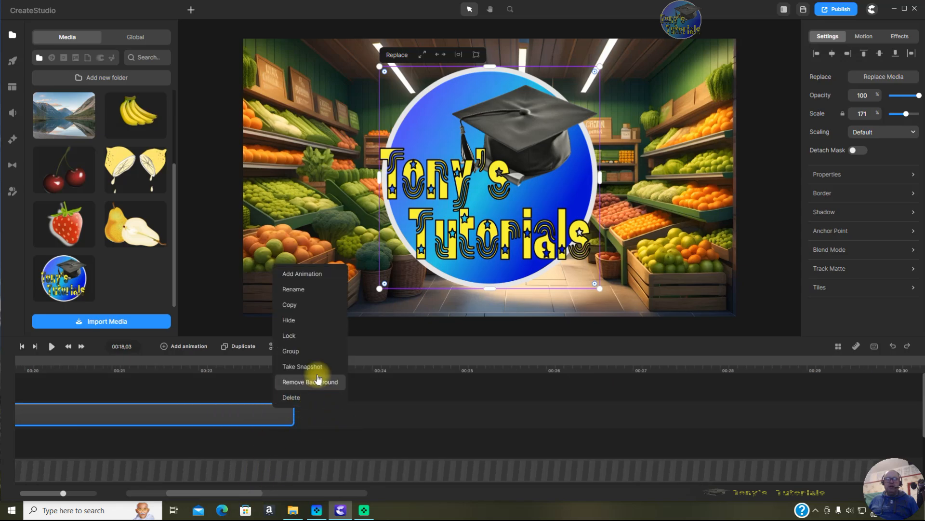
left_click(295, 397)
left_click_drag(265, 490, 133, 491)
left_click(182, 418)
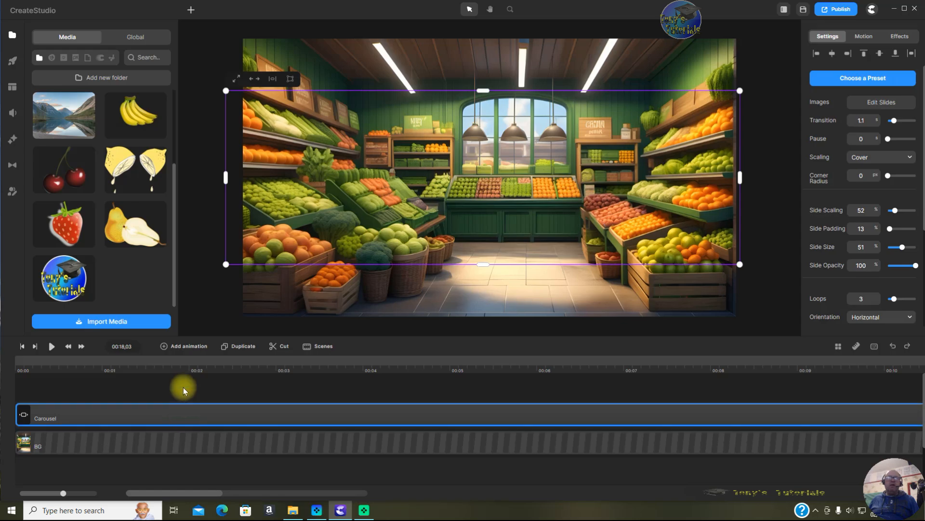
left_click_drag(64, 278, 540, 281)
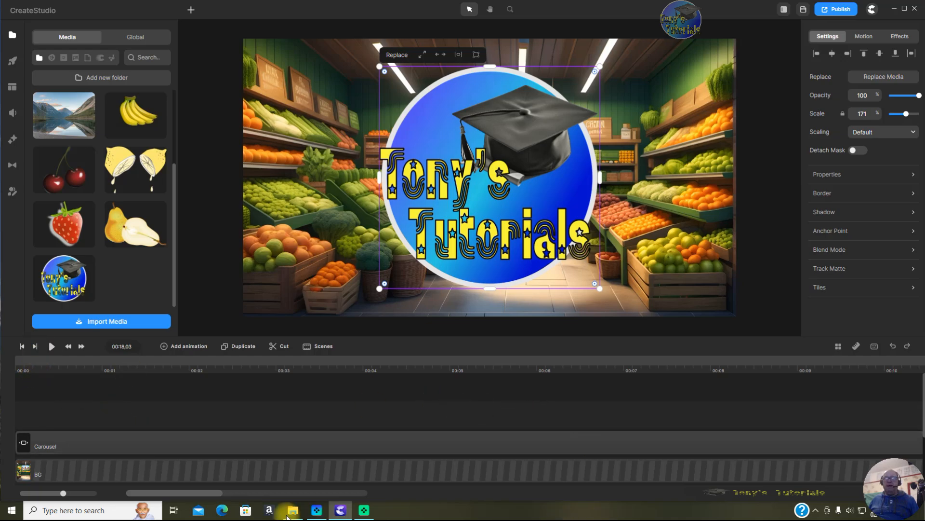
left_click_drag(205, 492, 236, 497)
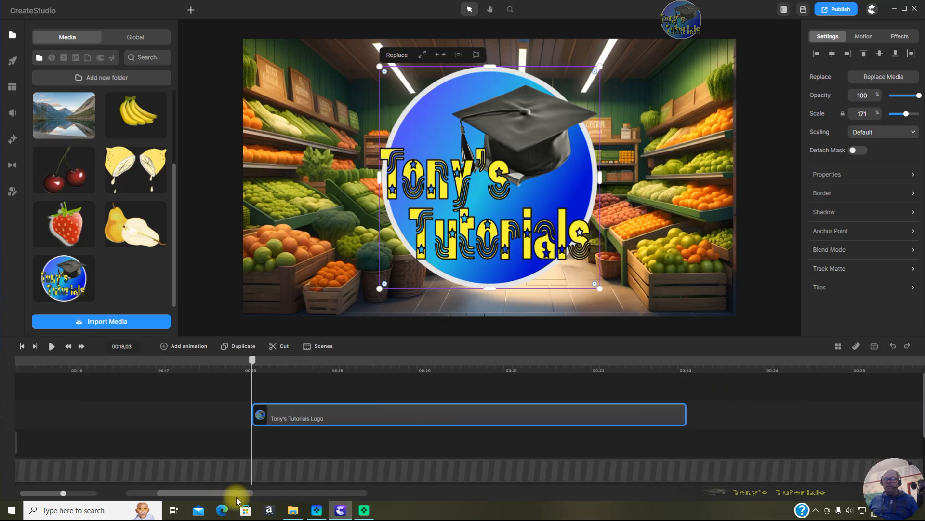
right_click(412, 417)
left_click(429, 412)
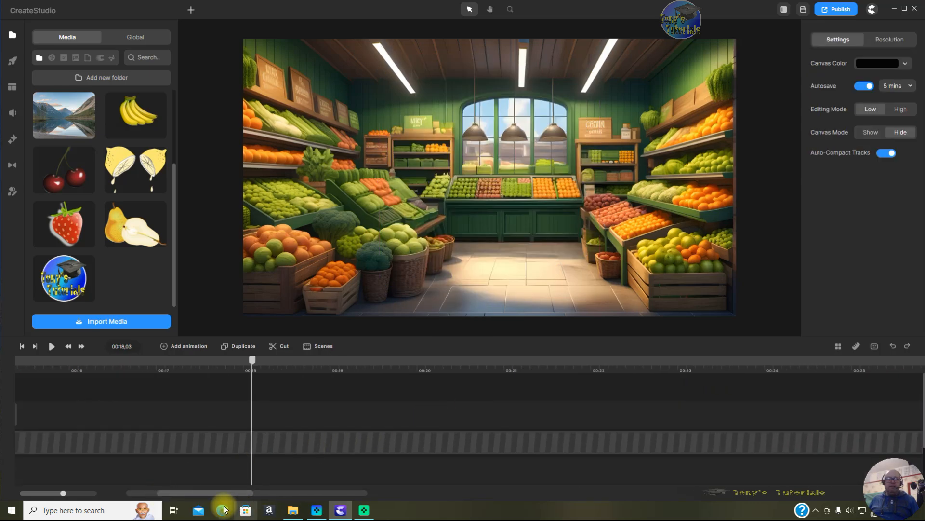
left_click_drag(222, 493, 128, 495)
Select the carousel, return the playhead to 00:00,00 and add the logo image to the carousel as a slide
left_click(141, 422)
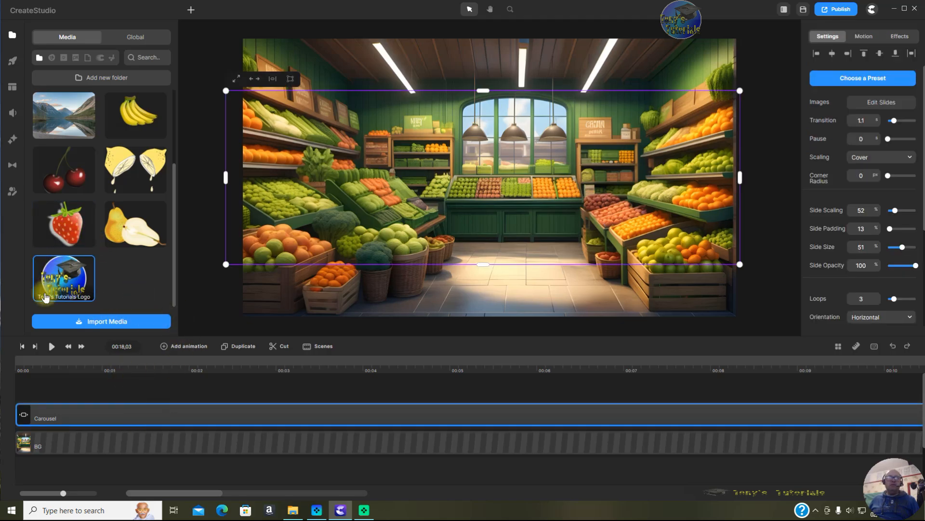
left_click(18, 345)
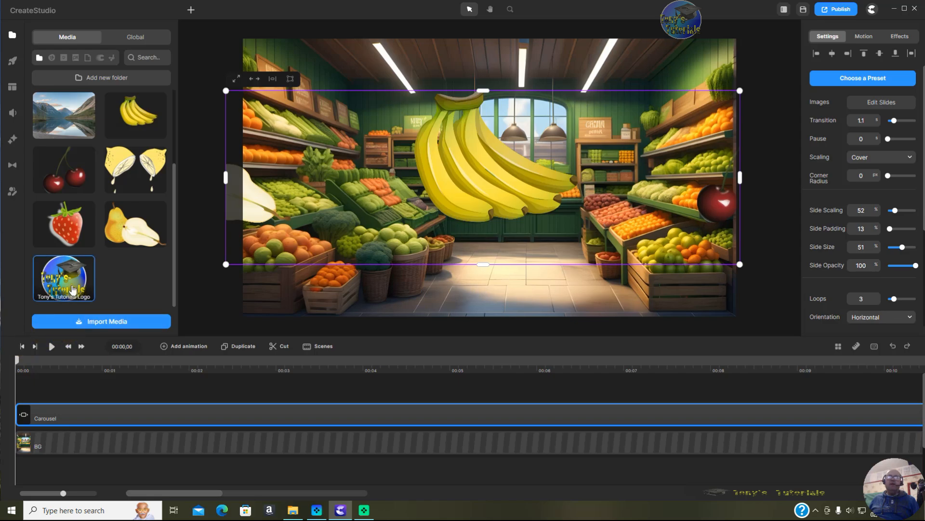
left_click_drag(68, 289, 488, 187)
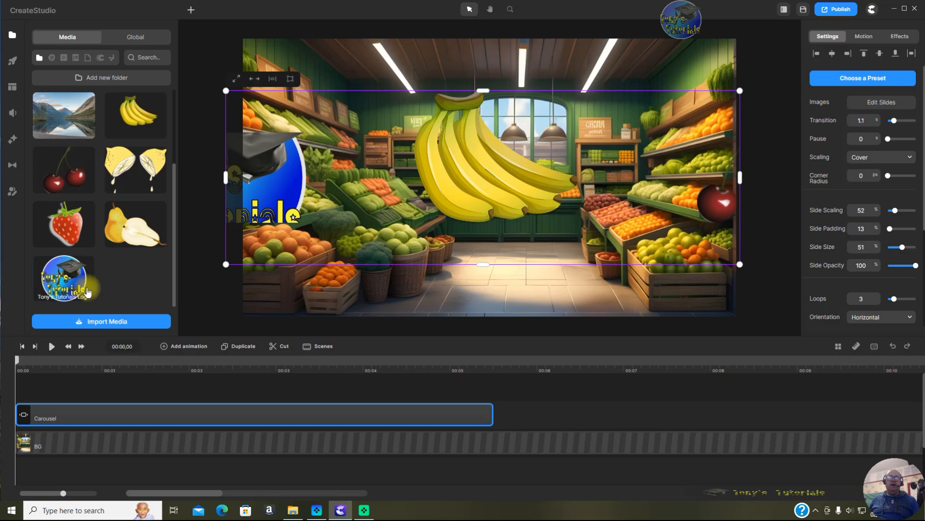
left_click_drag(64, 278, 551, 208)
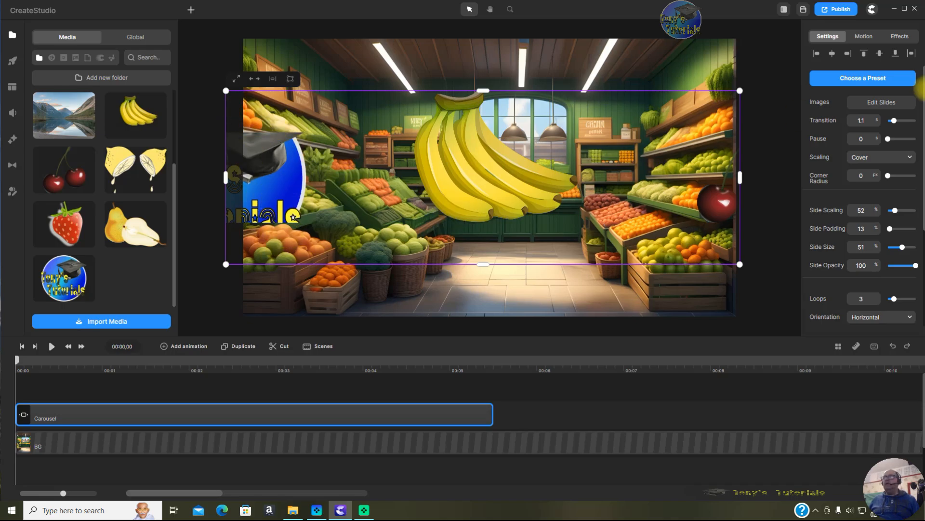
Set the logo slide's scaling to Contain in the carousel slides
left_click(892, 106)
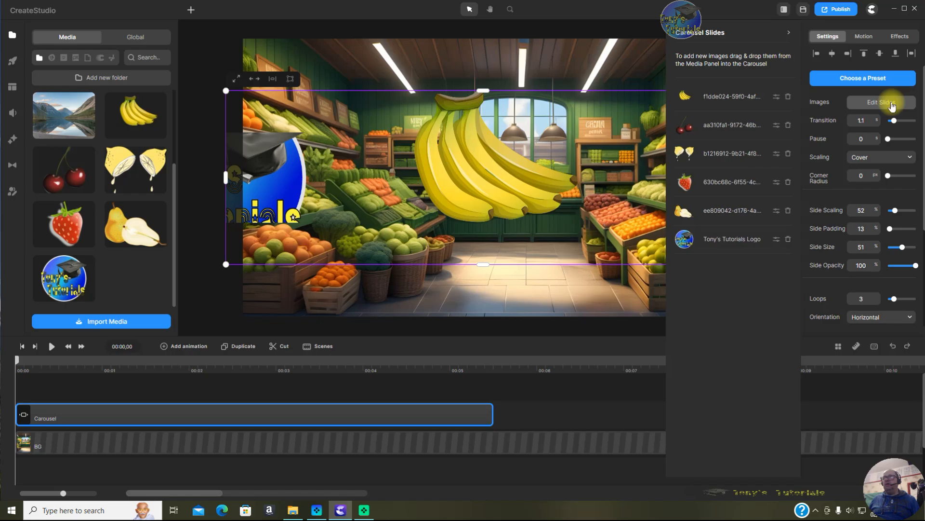
left_click(776, 241)
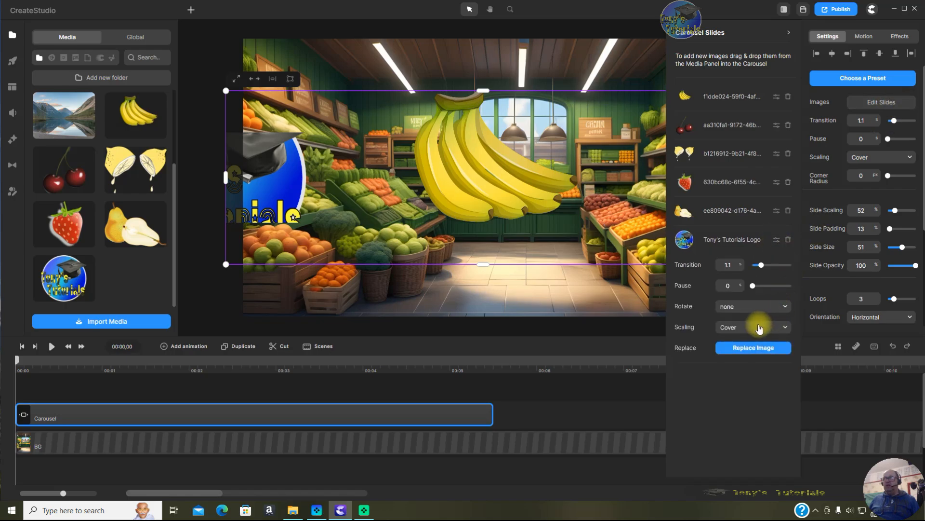
left_click(775, 327)
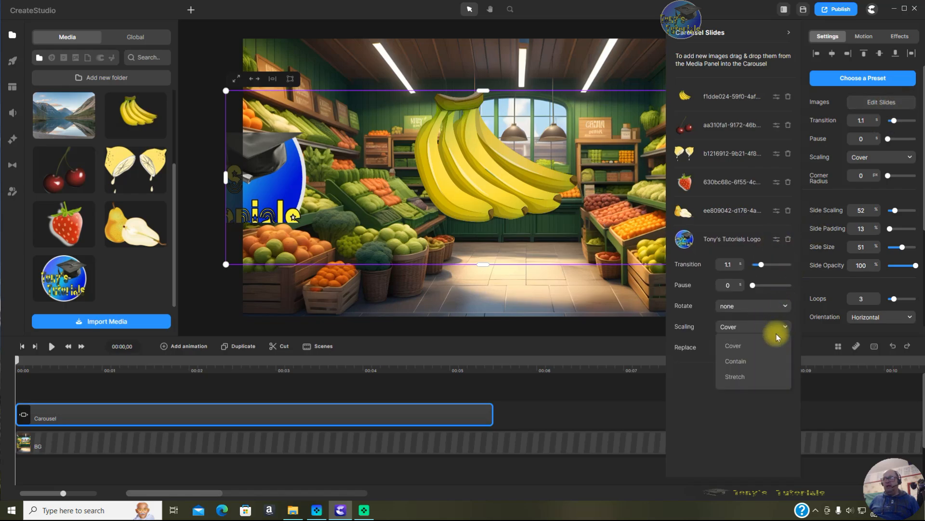
left_click(747, 363)
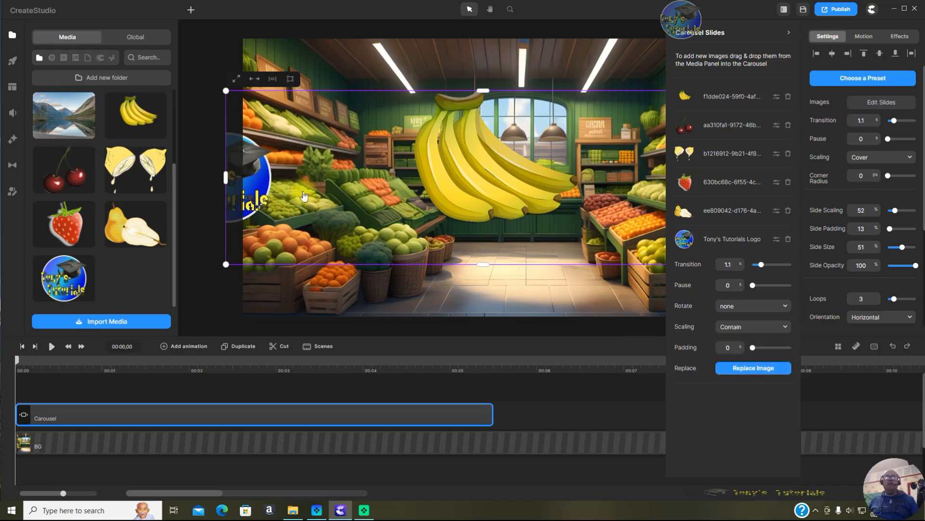
Preview the carousel with the logo slide from the start and move the playhead to 00:04,27 to inspect it
left_click(52, 347)
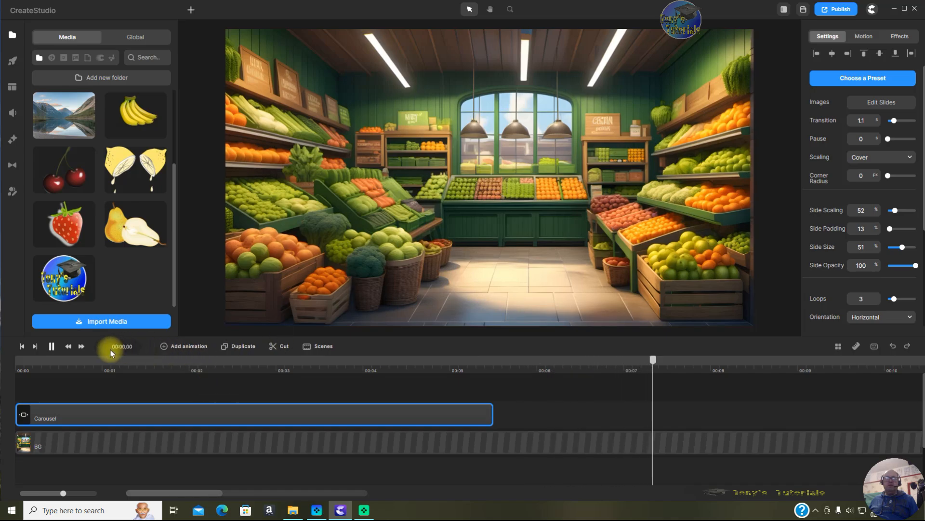
left_click(51, 346)
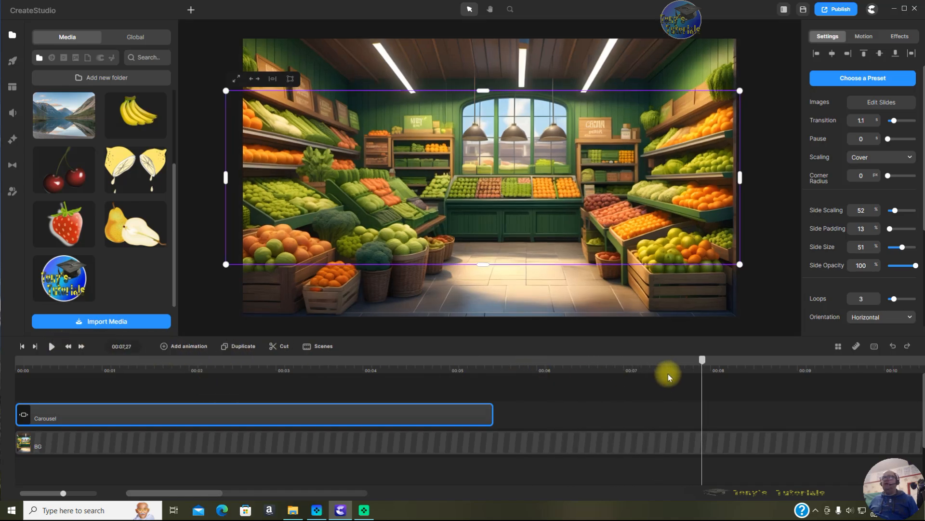
left_click(441, 364)
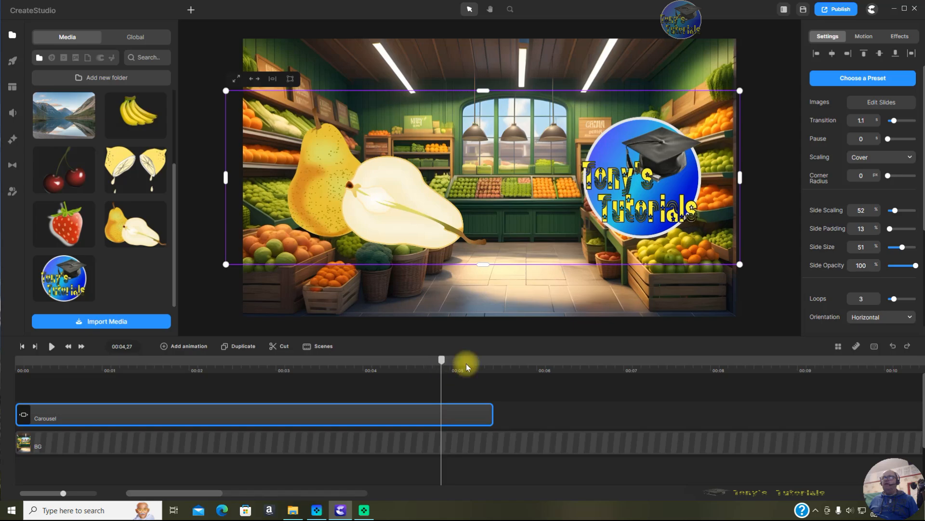
Reorder the carousel slides to logo, banana, pear, lemon, cherries and strawberry
left_click(855, 104)
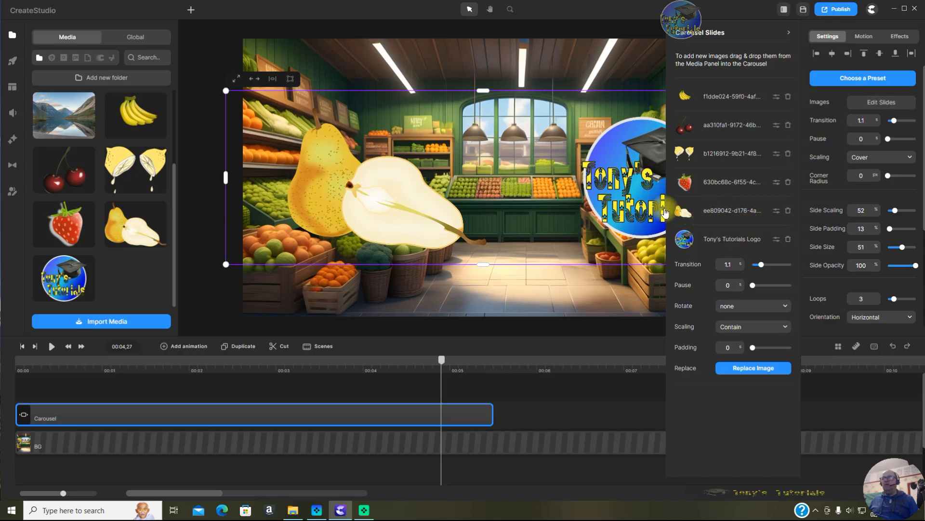
left_click_drag(689, 212, 689, 116)
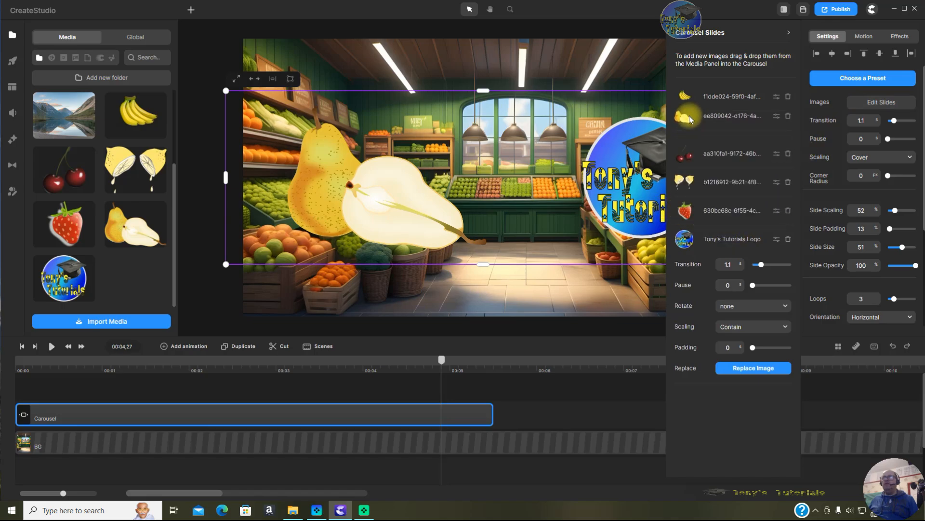
left_click_drag(687, 244, 695, 98)
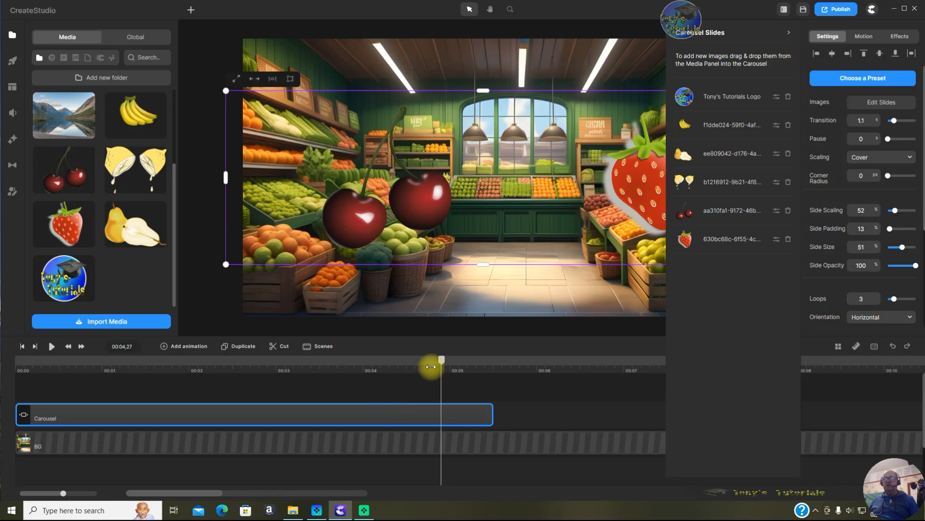
Check the last carousel slide at 00:05,08 and preview the reordered carousel from the start of the timeline
left_click_drag(433, 365, 496, 383)
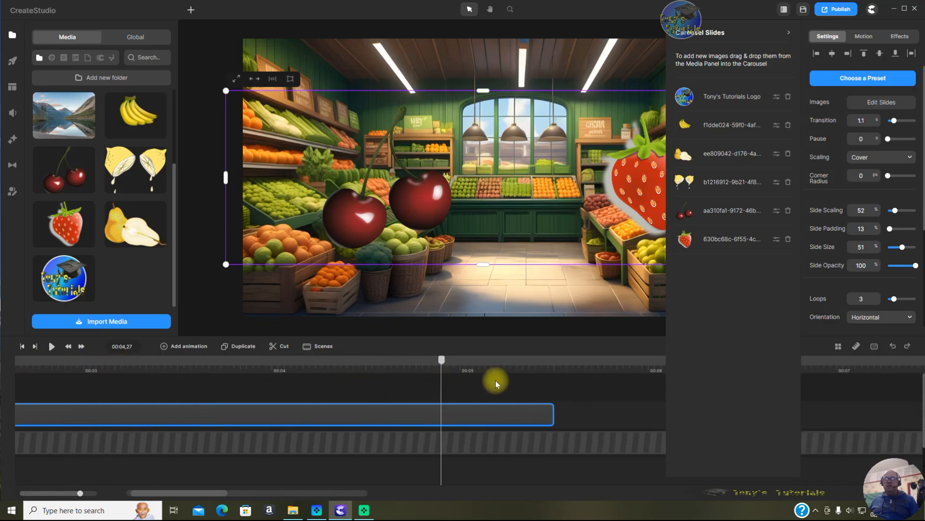
left_click(512, 360)
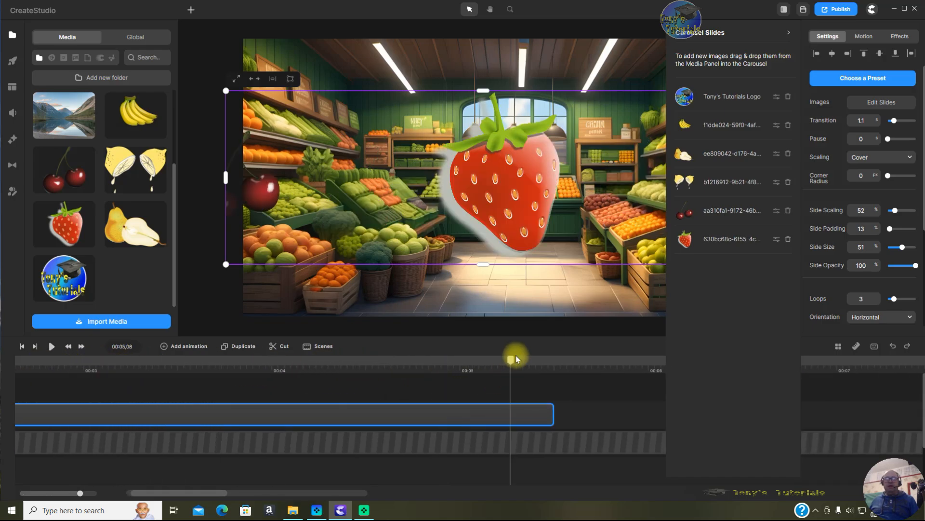
left_click(22, 346)
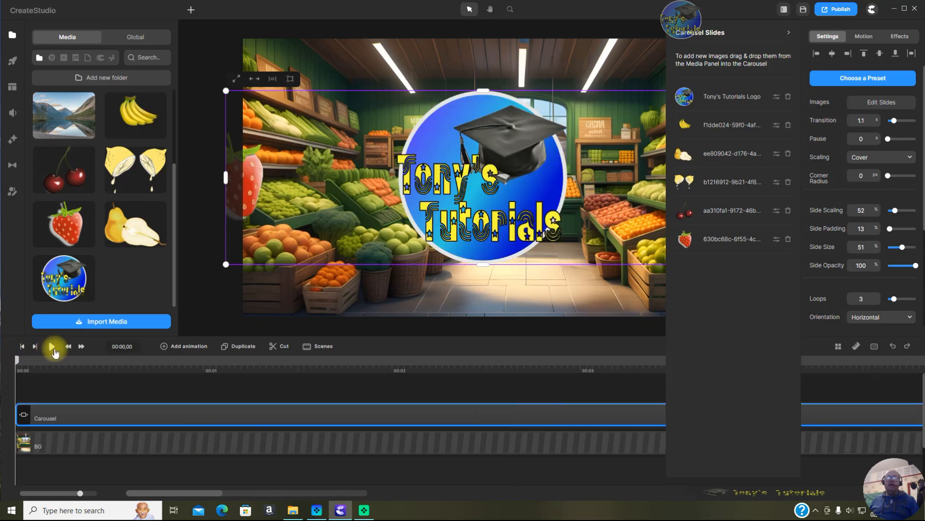
left_click(53, 346)
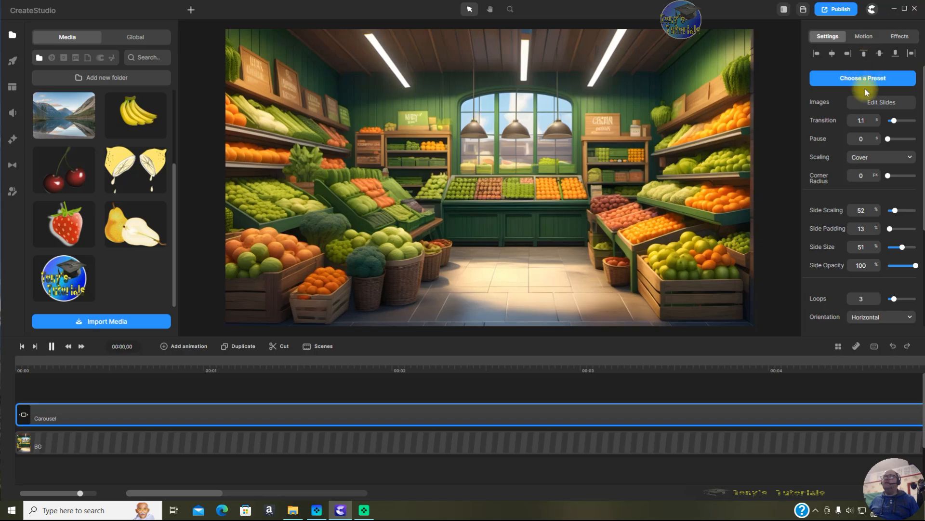
Move the strawberry slide to the first position, ahead of the logo, and close the carousel slides list
left_click(863, 109)
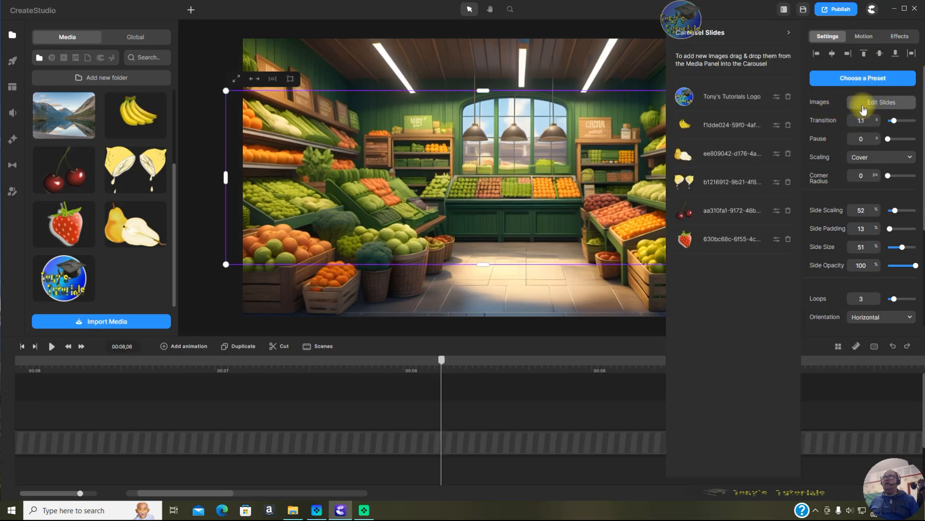
left_click_drag(709, 246, 690, 94)
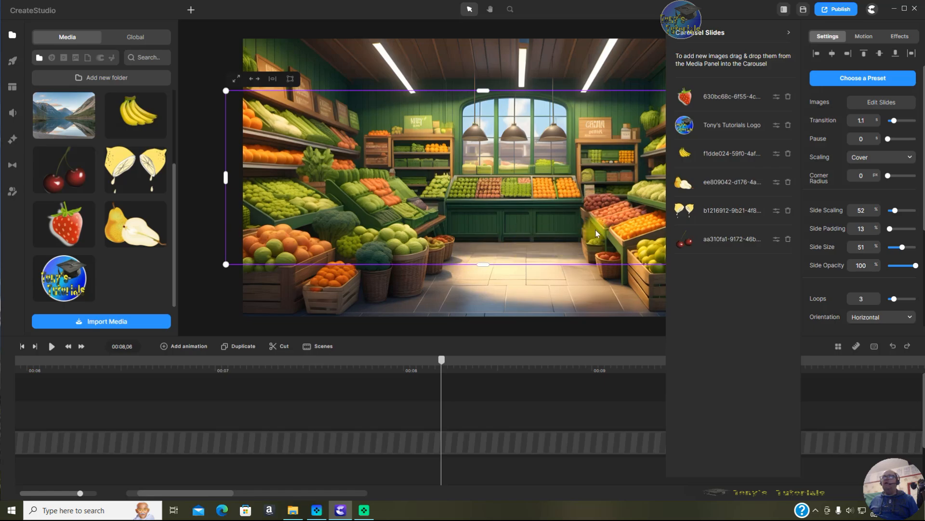
left_click(791, 34)
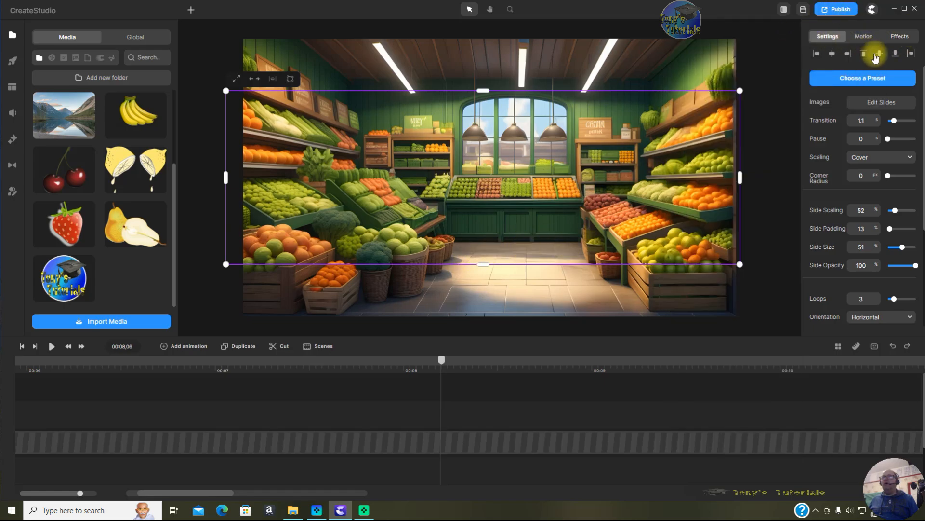